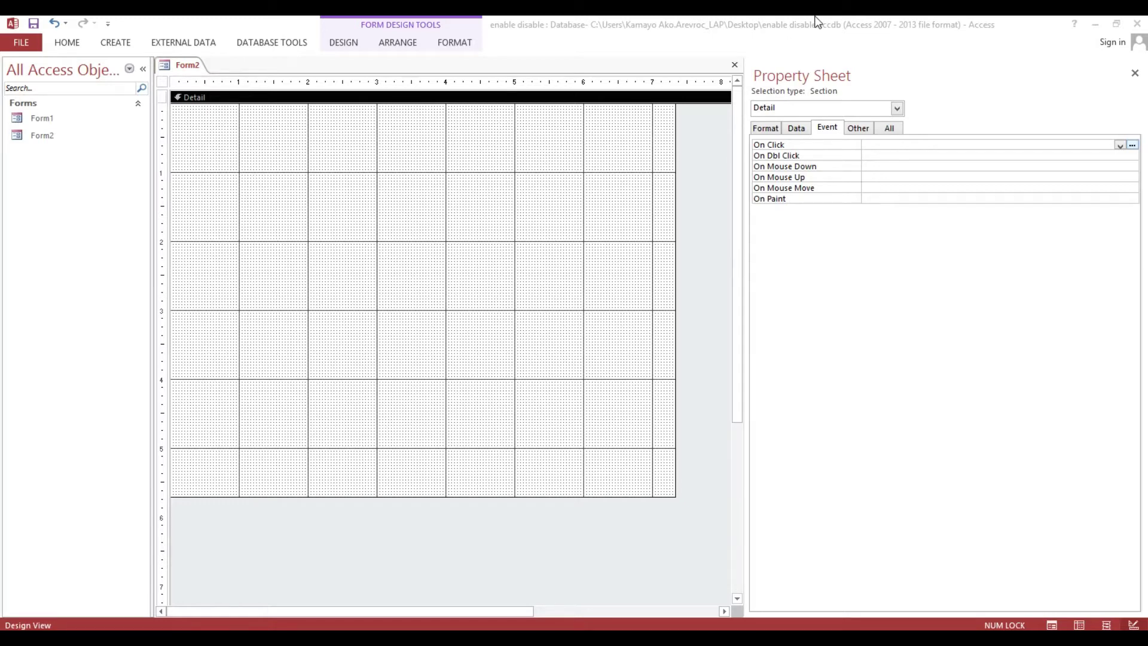
# - Draw two unbound text boxes on Form2, the second below the first
pyautogui.click(344, 47)
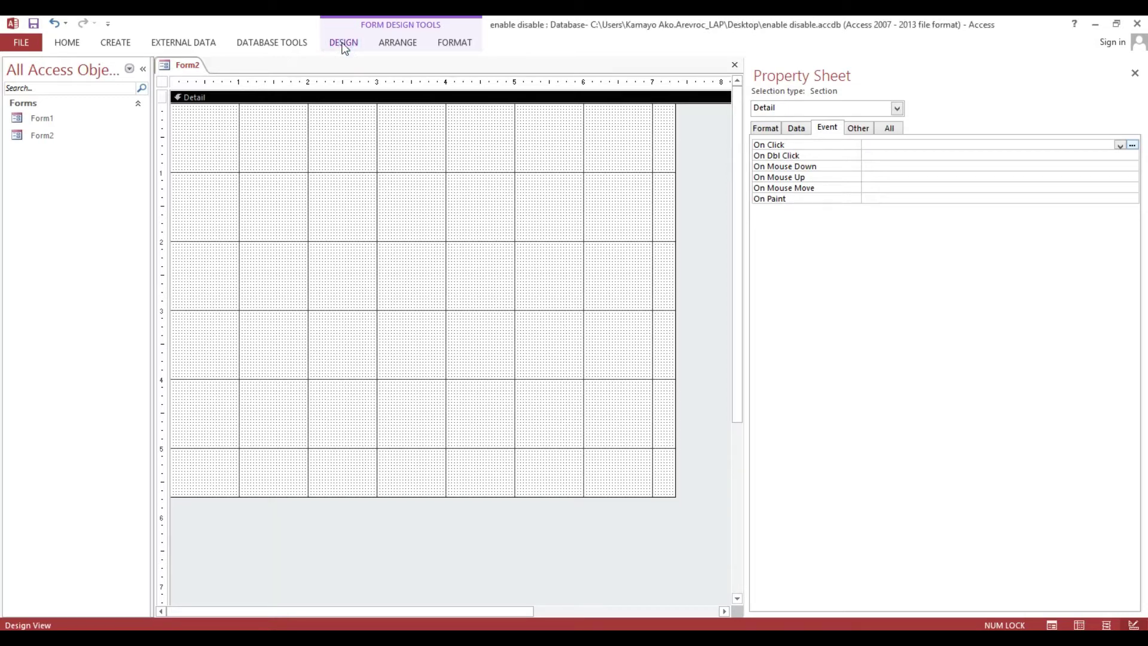
pyautogui.click(344, 47)
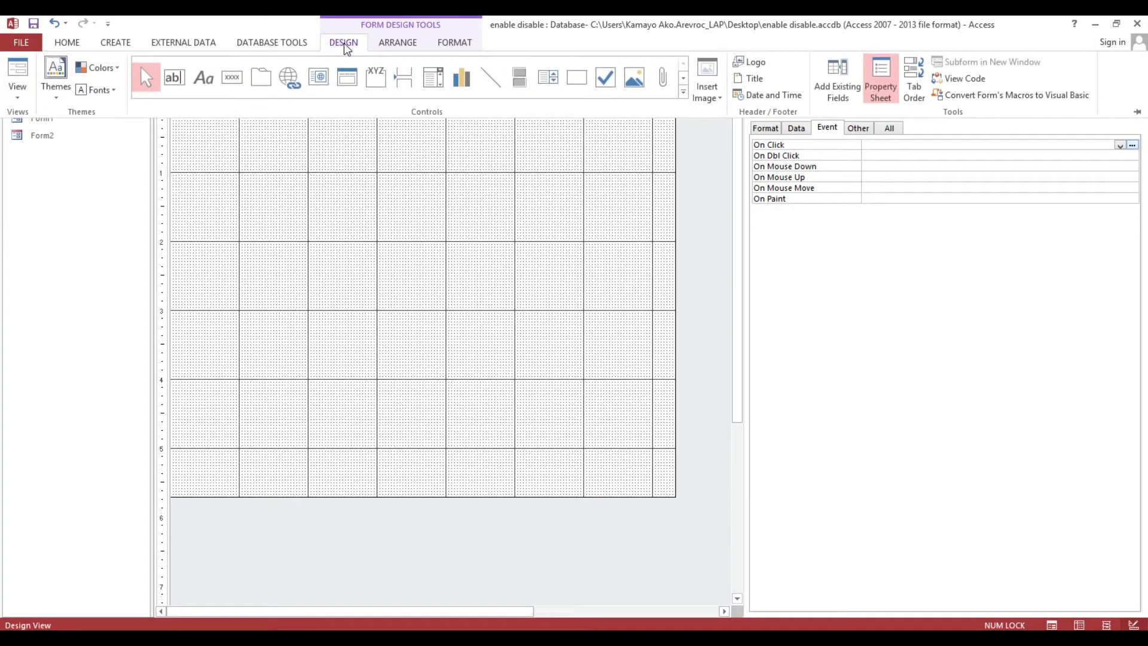
pyautogui.click(173, 79)
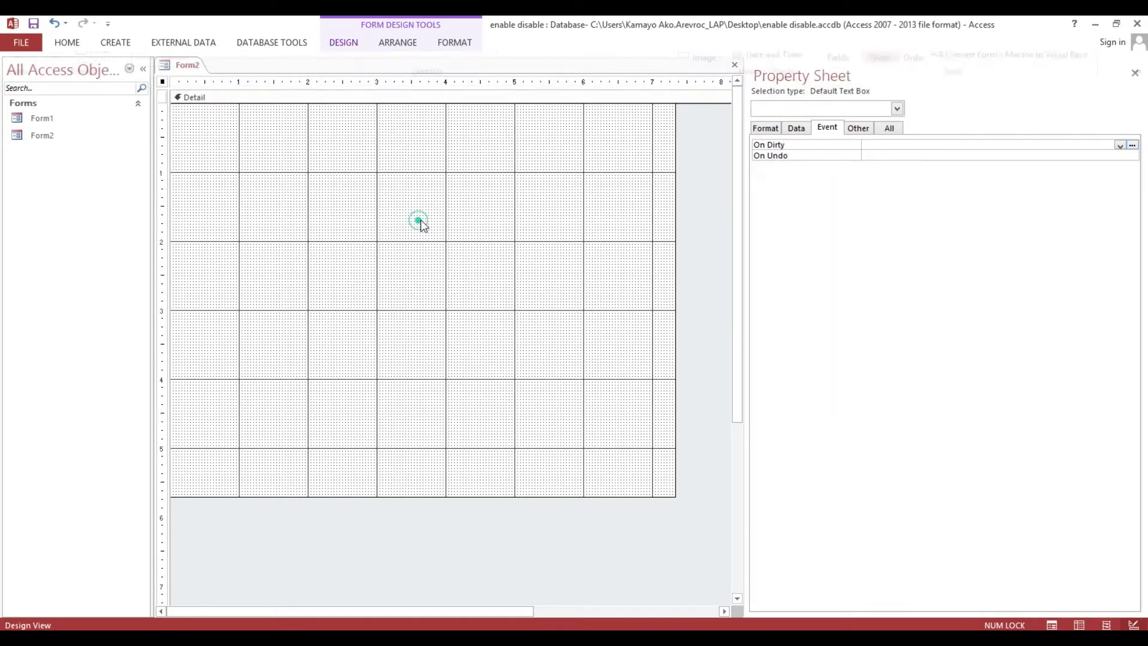
pyautogui.moveTo(418, 217); pyautogui.dragTo(523, 245)
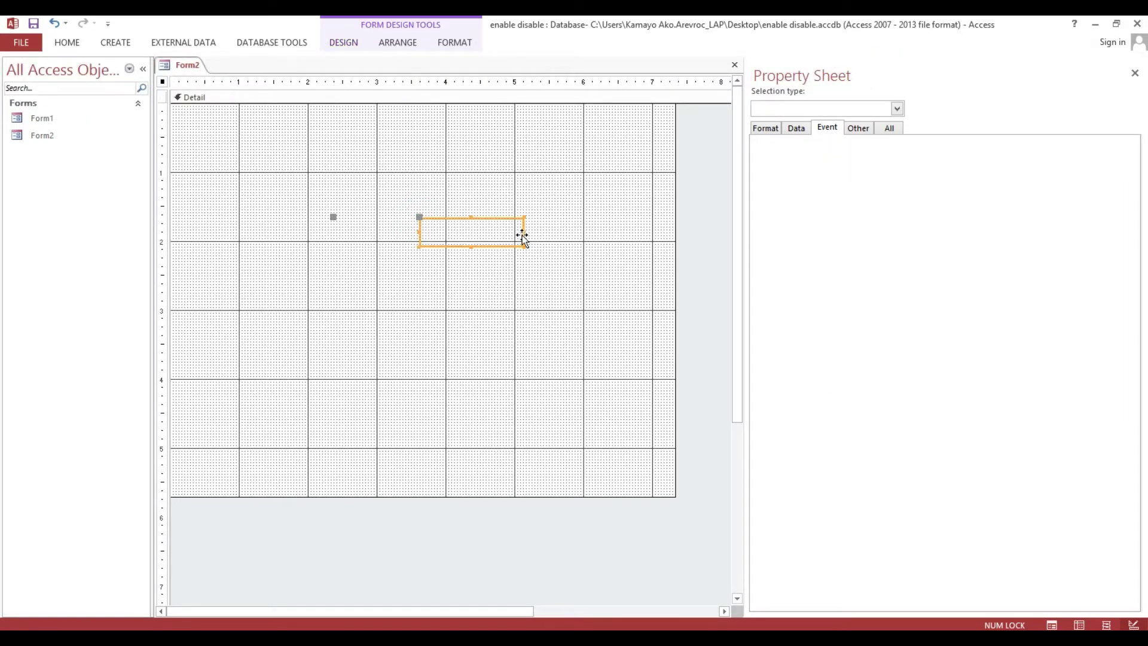
pyautogui.click(445, 176)
pyautogui.click(343, 42)
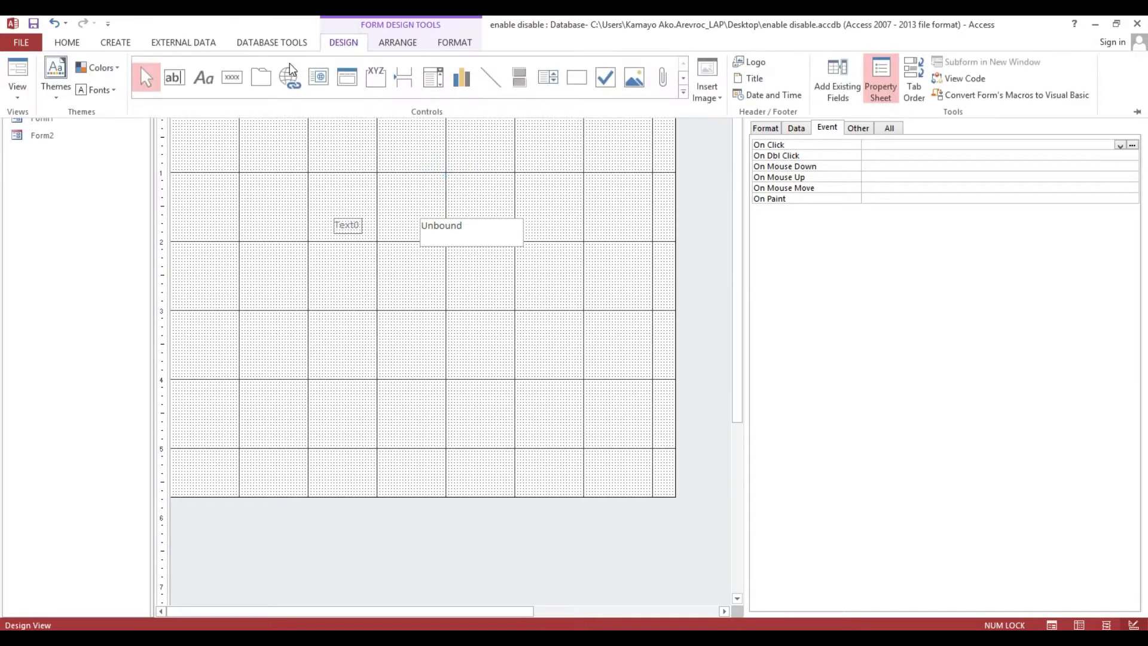
pyautogui.click(174, 77)
pyautogui.moveTo(422, 256); pyautogui.dragTo(526, 284)
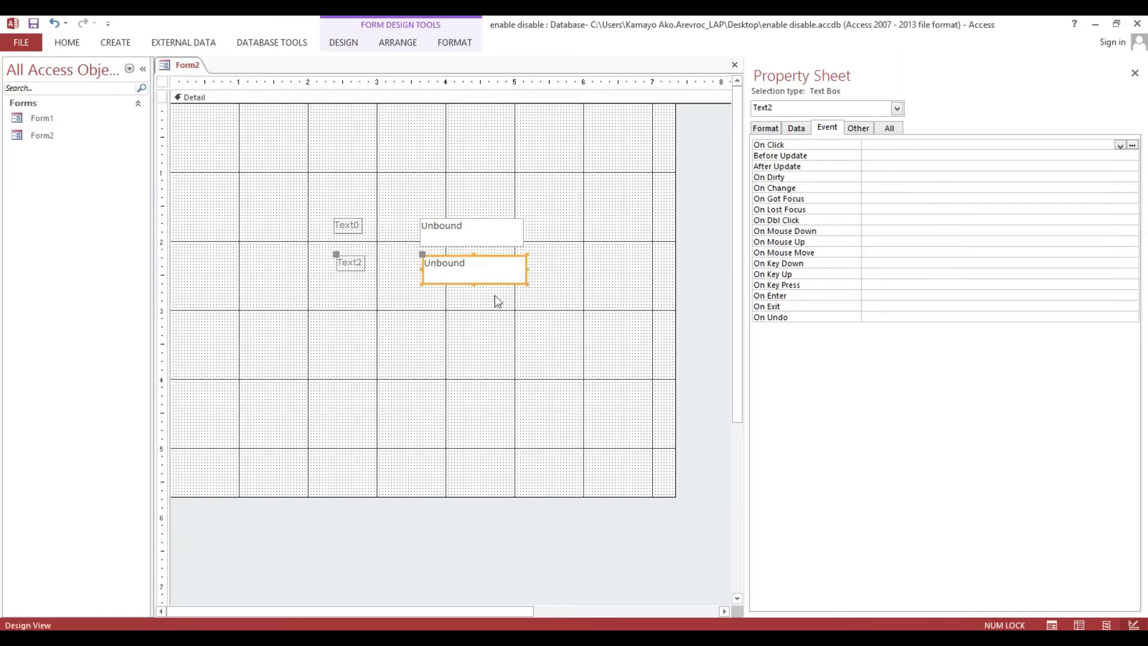
pyautogui.click(459, 318)
# - Left-align both text boxes and widen them to the same length
pyautogui.moveTo(447, 357)
pyautogui.mouseDown()
pyautogui.moveTo(478, 215)
pyautogui.moveTo(512, 223)
pyautogui.mouseUp()
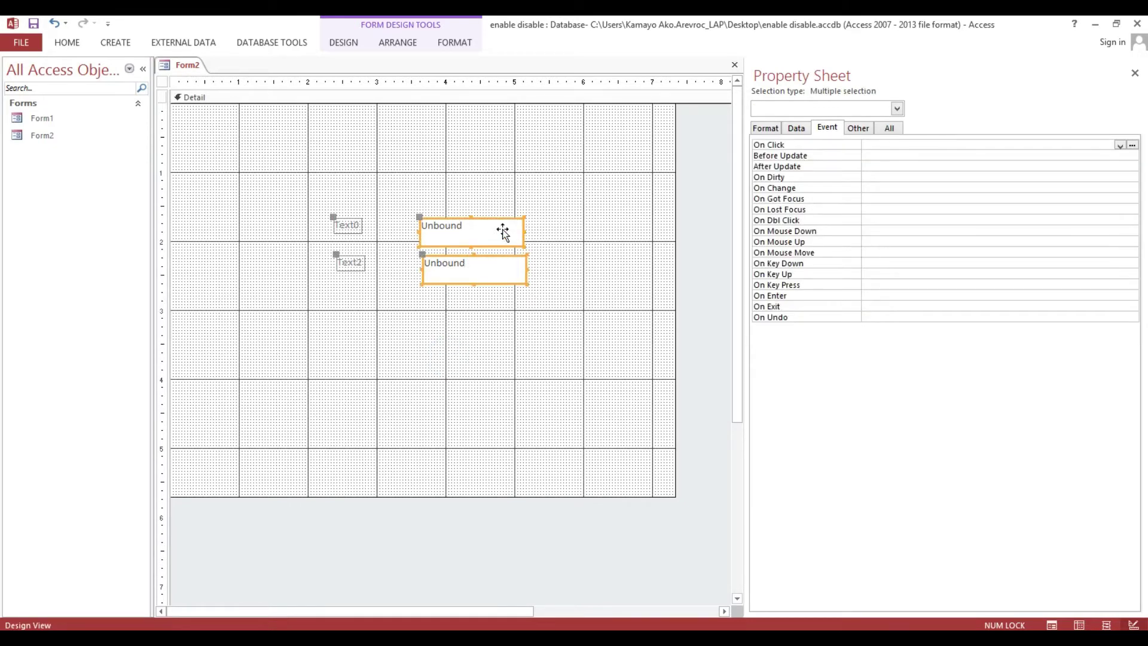
pyautogui.rightClick(505, 228)
pyautogui.moveTo(553, 420)
pyautogui.click(649, 422)
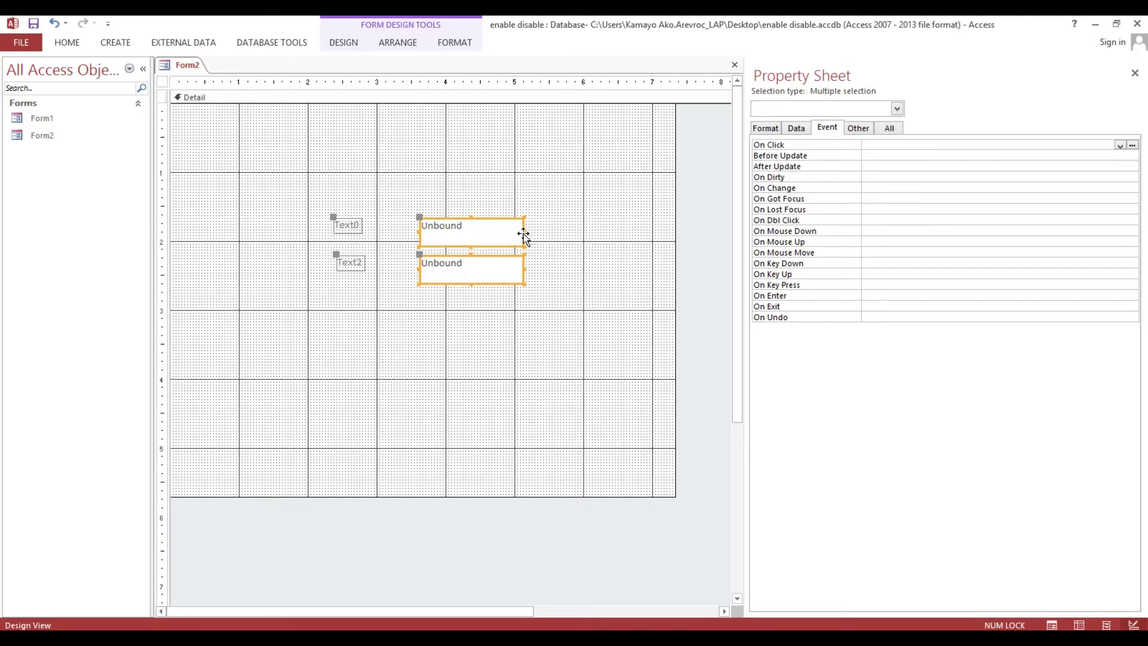
pyautogui.moveTo(523, 230); pyautogui.dragTo(570, 232)
# - Move the controls up and left, then rename the first text box txtFullName
pyautogui.click(533, 148)
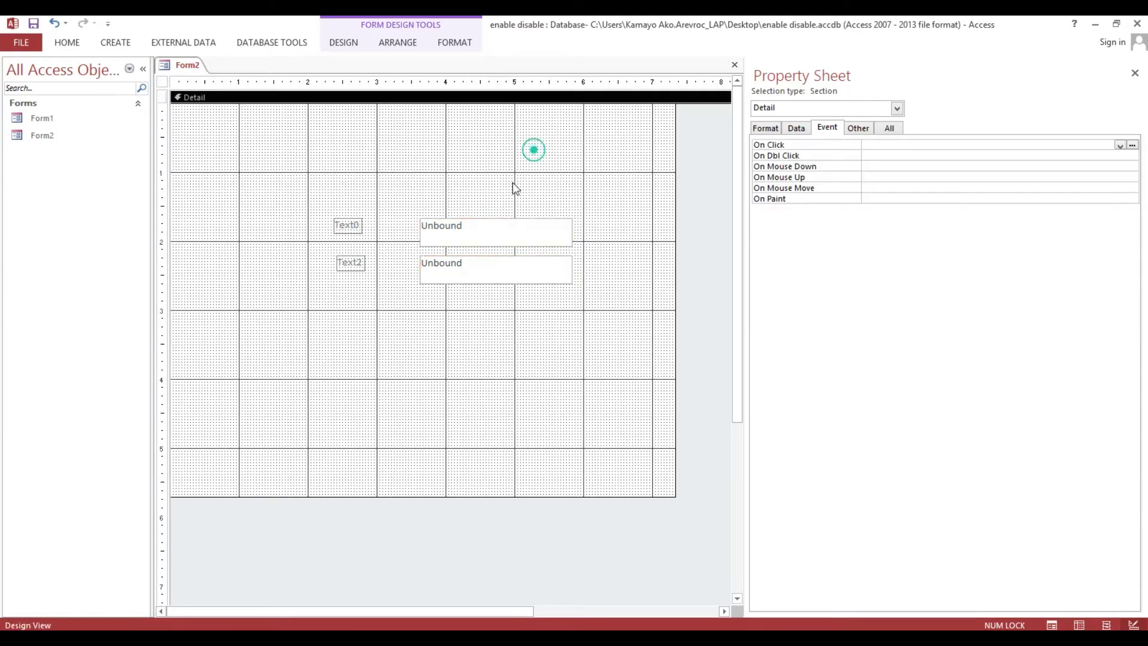
pyautogui.moveTo(287, 203)
pyautogui.mouseDown()
pyautogui.moveTo(487, 252)
pyautogui.moveTo(445, 192)
pyautogui.mouseUp()
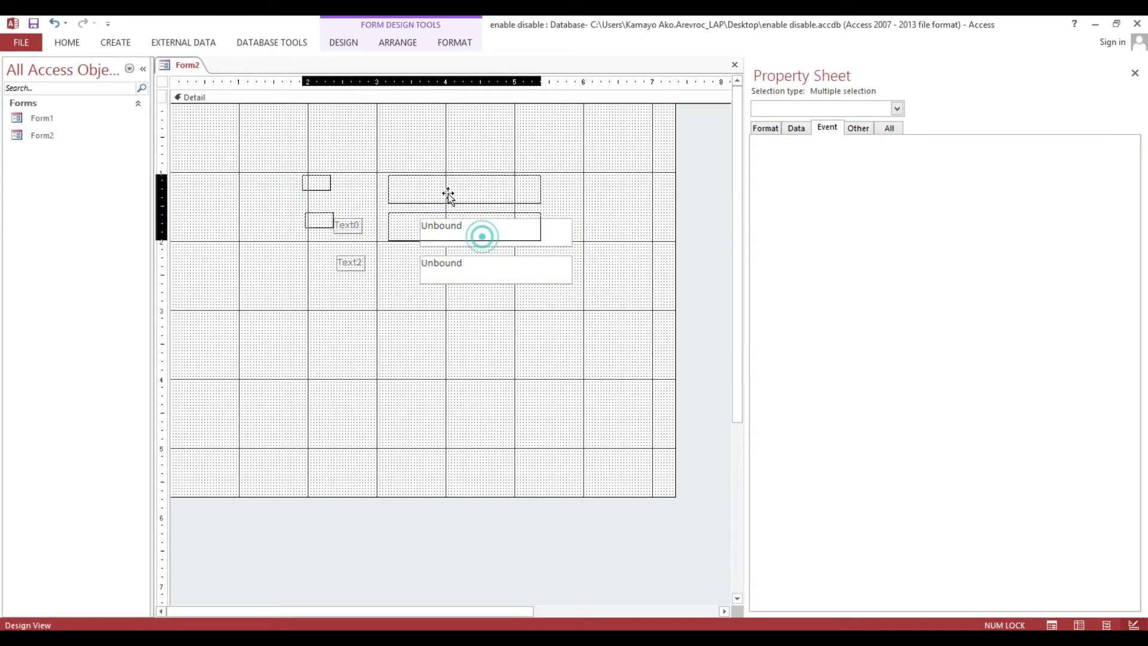
pyautogui.click(437, 191)
pyautogui.click(861, 128)
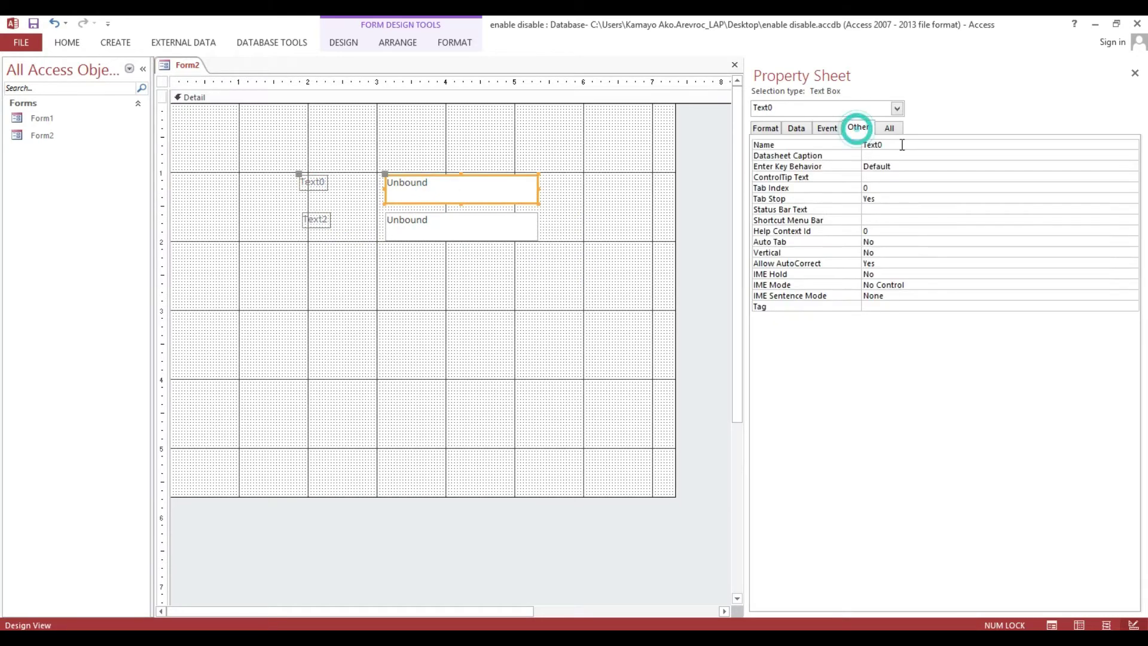
pyautogui.click(907, 144)
pyautogui.write('t')
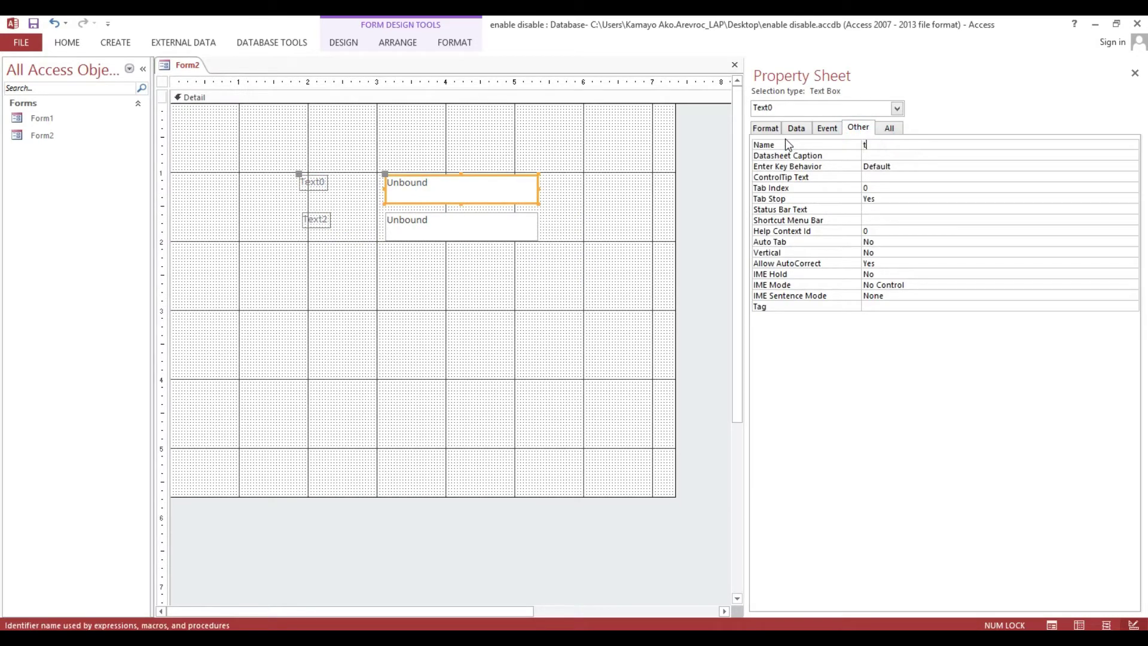
pyautogui.write('xt')
pyautogui.write('FullName')
pyautogui.press('Return')
# - Rename the second text box txtAddress
pyautogui.click(460, 227)
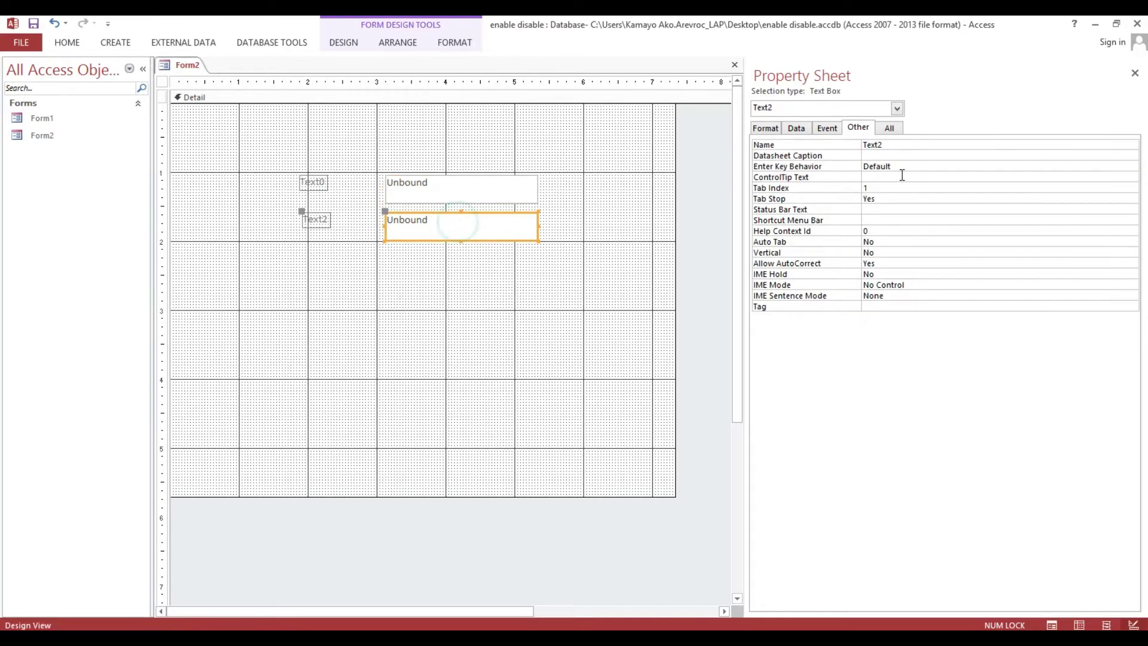
pyautogui.doubleClick(902, 145)
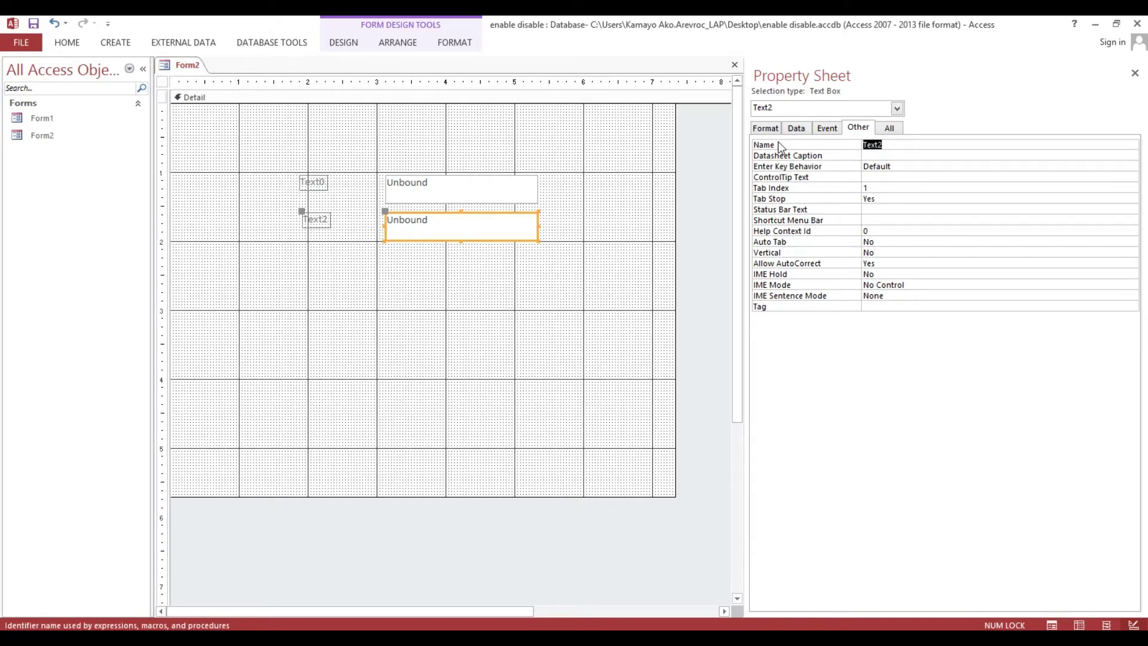
pyautogui.write('txt')
pyautogui.write('Address')
pyautogui.press('Return')
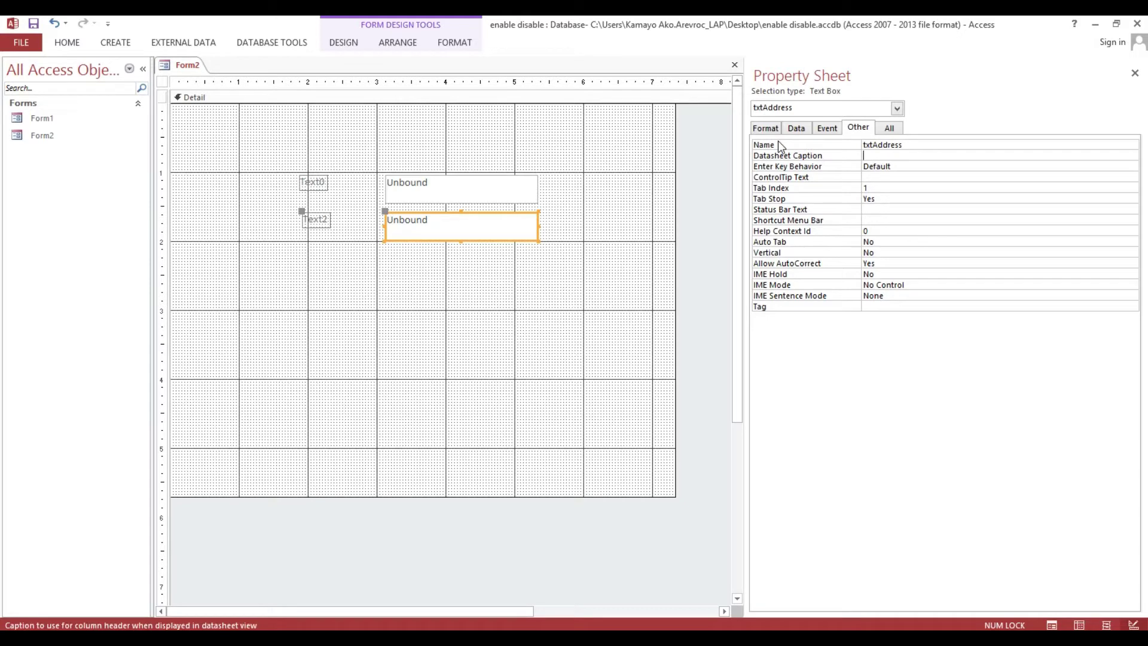
pyautogui.click(347, 122)
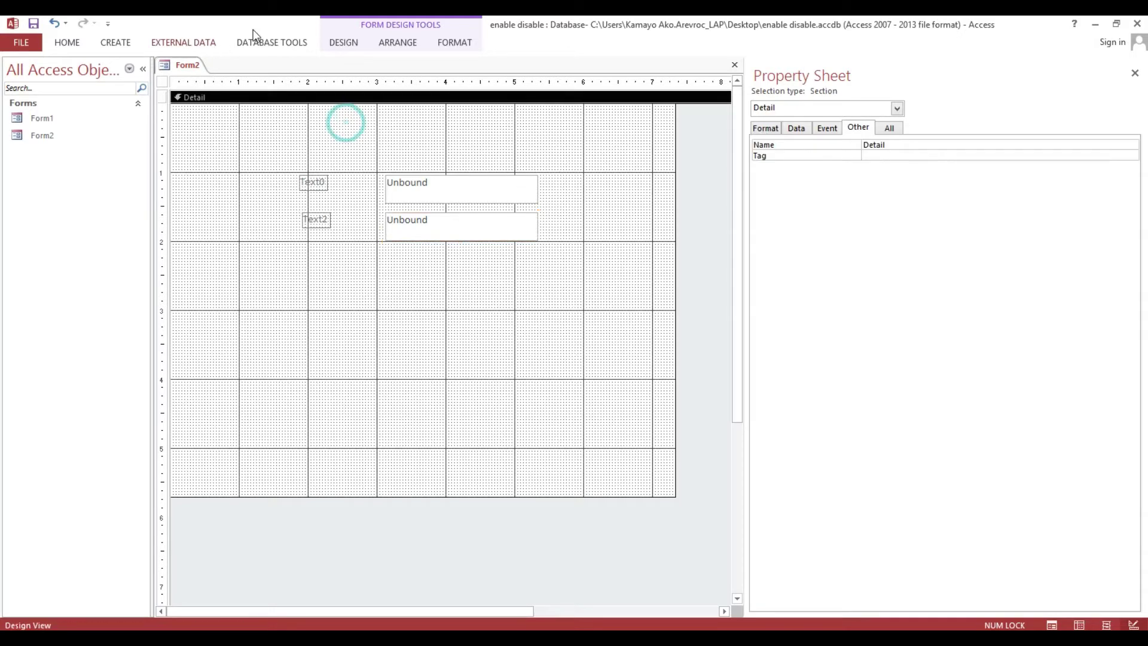
# - Draw a command button above the text boxes, skip the wizard, and name it cmdAction1
pyautogui.click(344, 43)
pyautogui.click(232, 77)
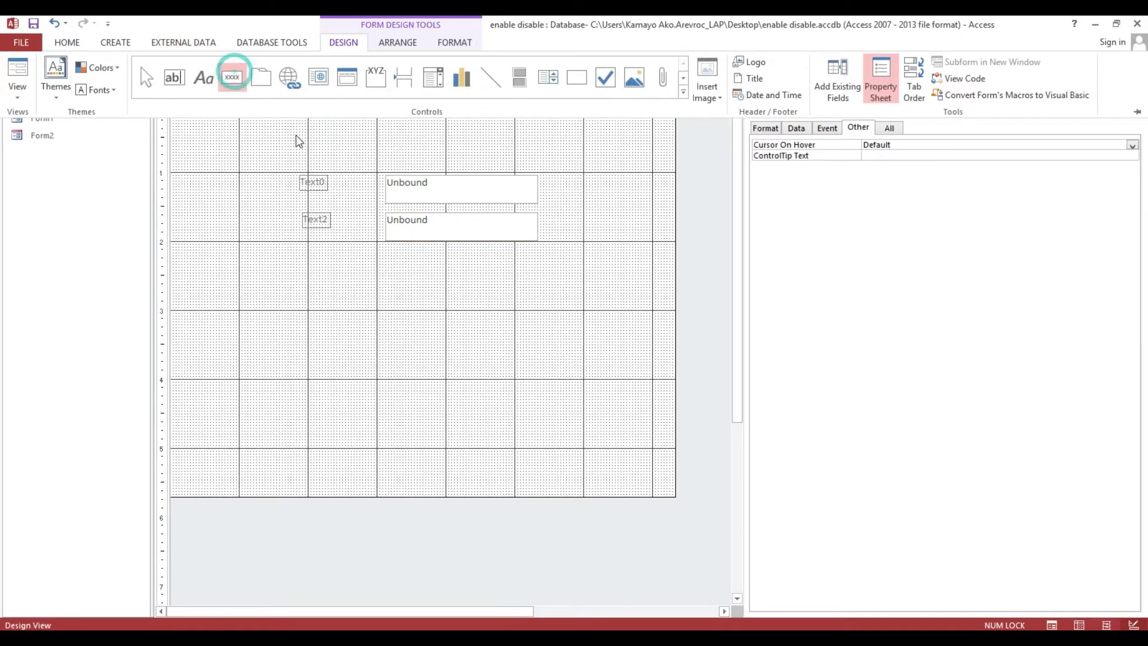
pyautogui.moveTo(332, 121); pyautogui.dragTo(394, 143)
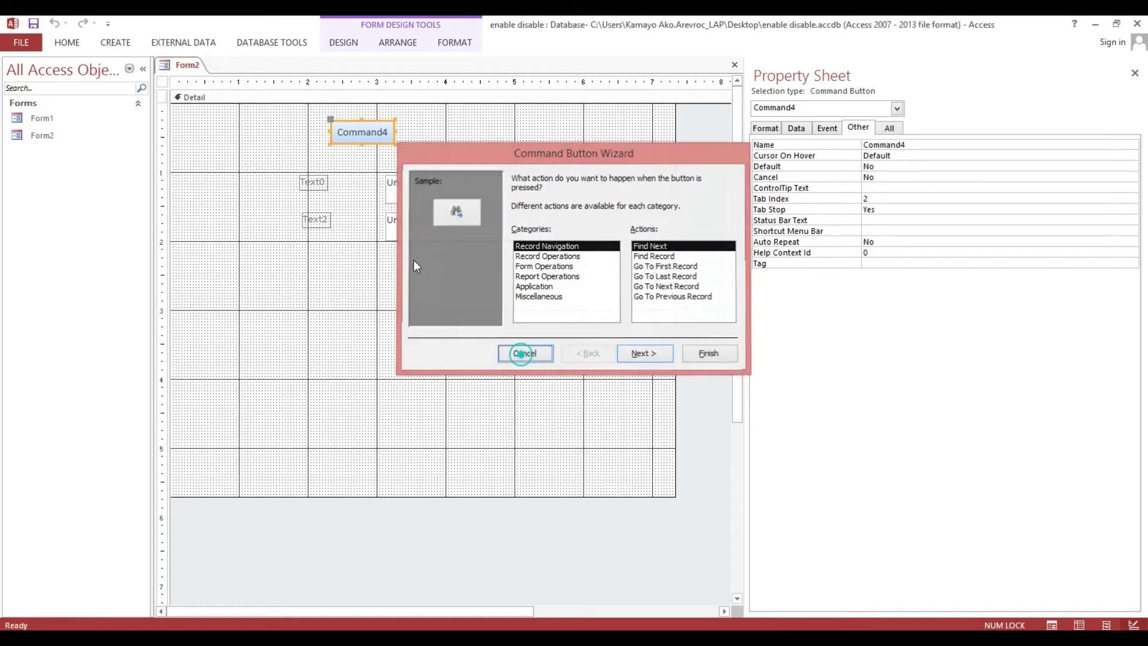
pyautogui.click(520, 353)
pyautogui.click(936, 147)
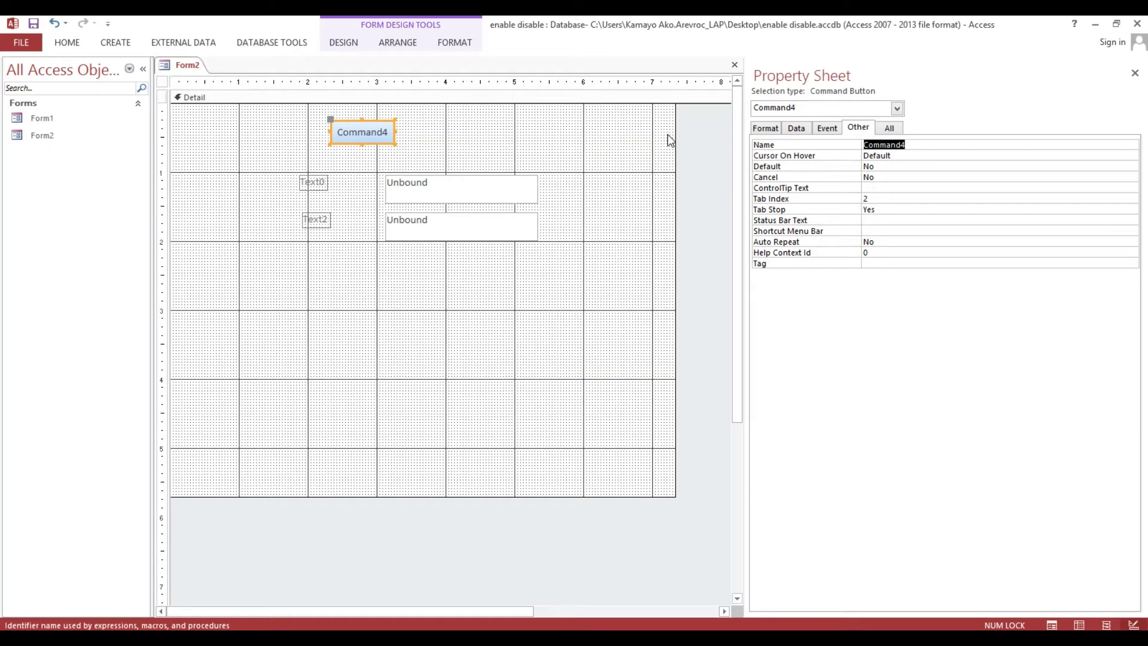
pyautogui.write('cmdActi')
pyautogui.write('on1')
pyautogui.press('Return')
# - Nudge the cmdAction1 button slightly left and down
pyautogui.click(761, 129)
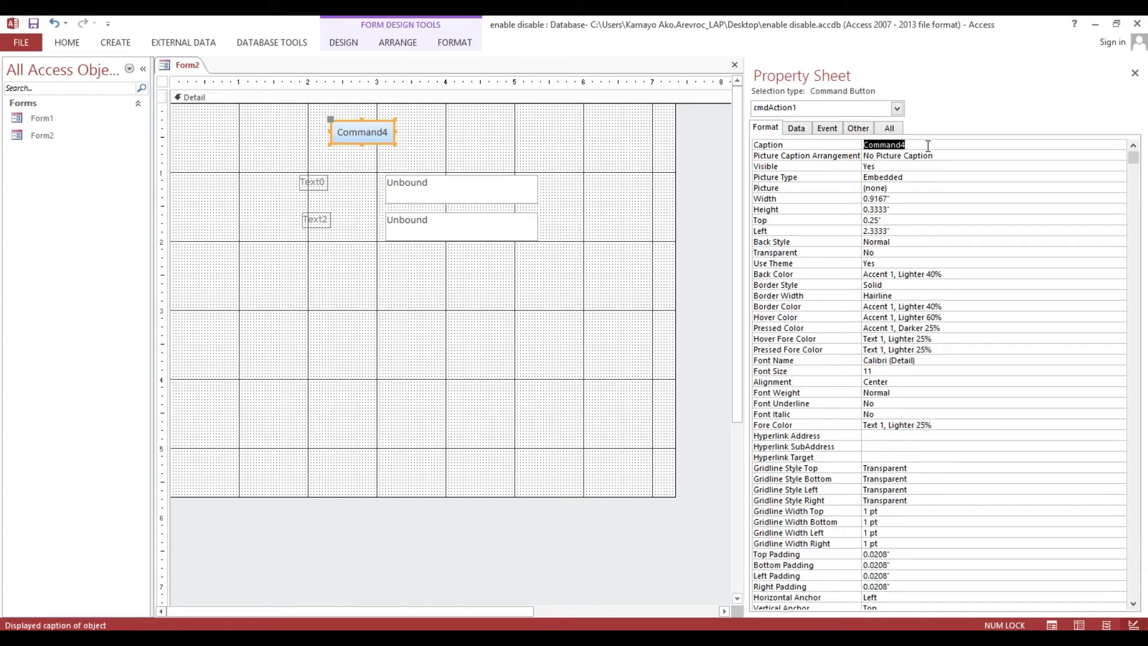
pyautogui.click(488, 154)
pyautogui.click(380, 143)
pyautogui.moveTo(378, 142); pyautogui.dragTo(371, 151)
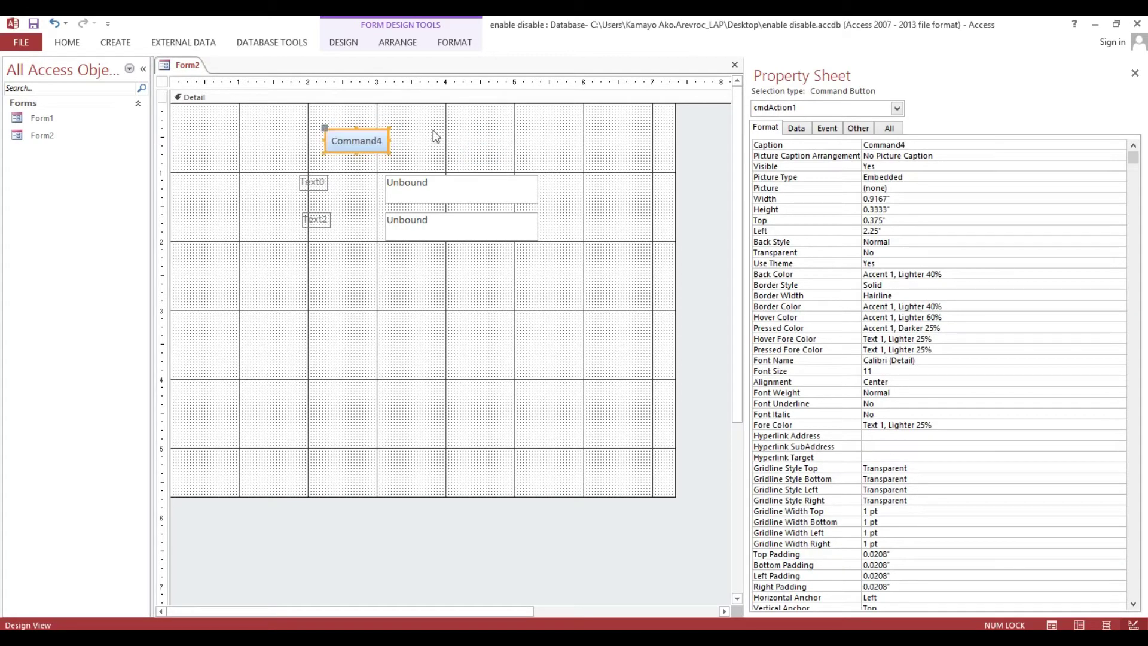
# - Set On Click to [Event Procedure], open its code, and start typing txtFullName.vi
pyautogui.click(825, 129)
pyautogui.click(780, 144)
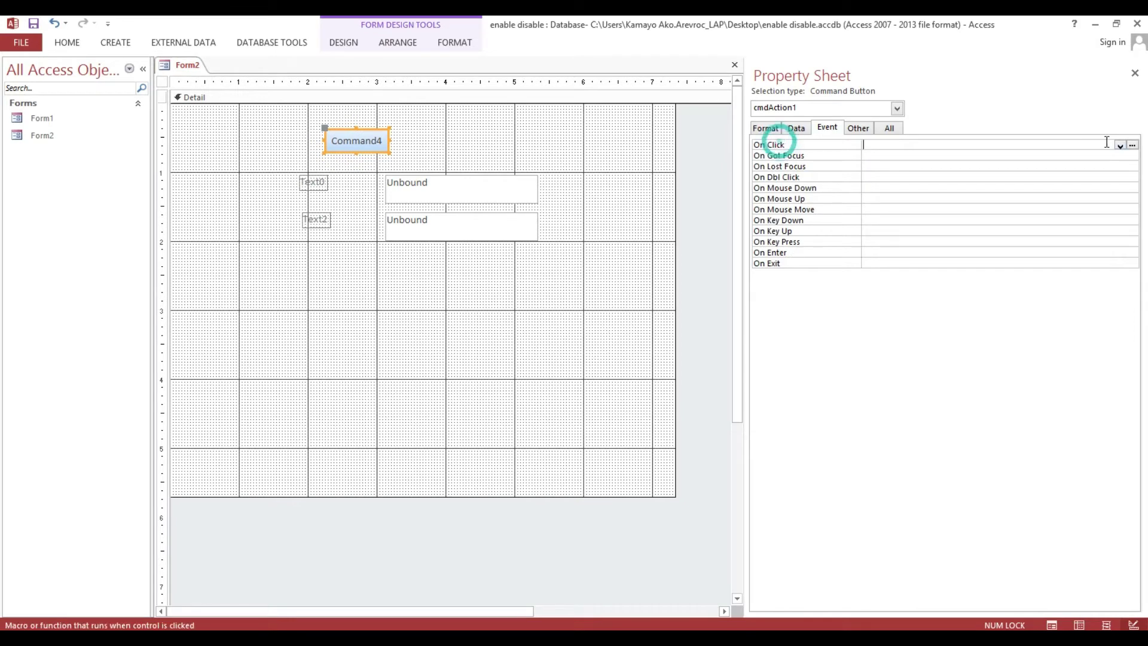
pyautogui.click(1119, 145)
pyautogui.click(1109, 155)
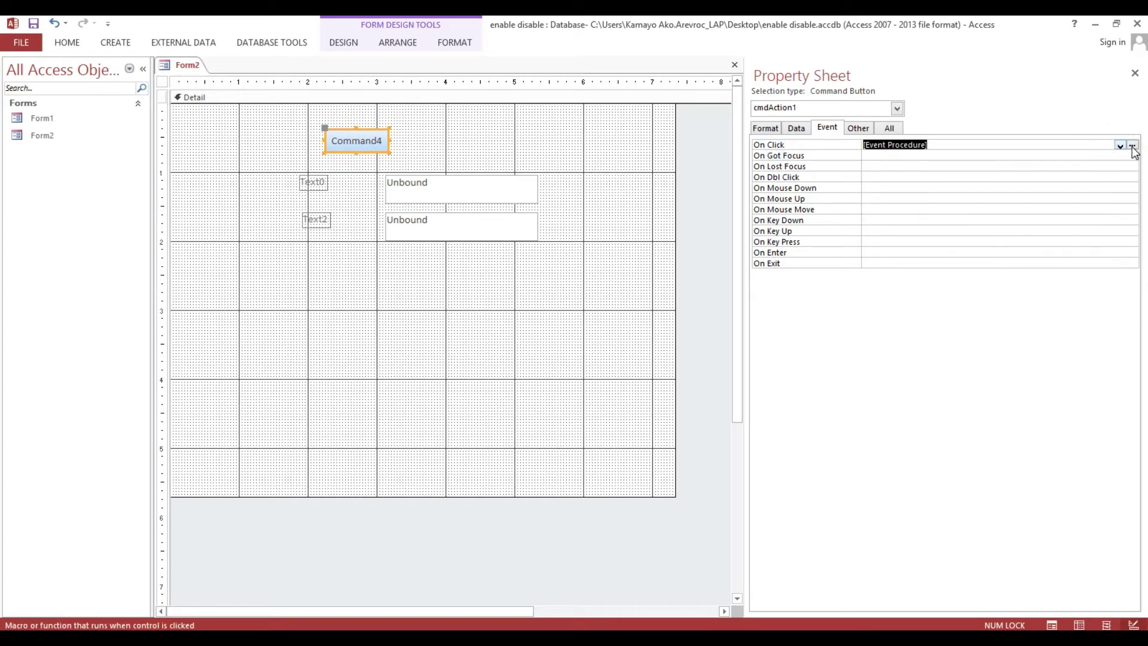
pyautogui.click(1131, 145)
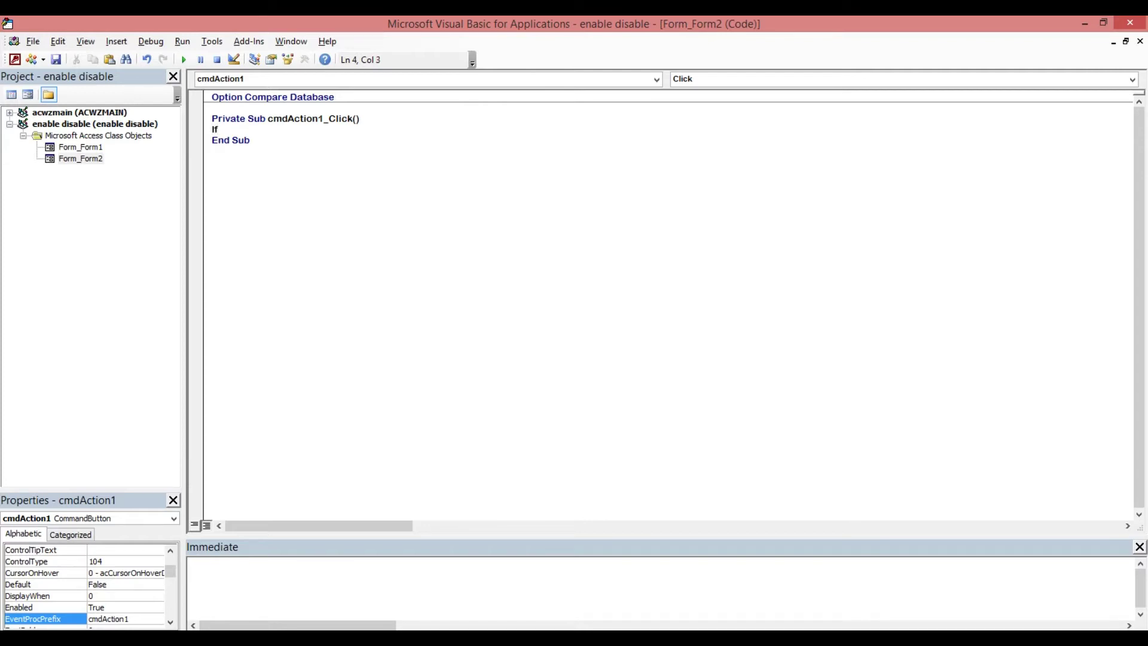
pyautogui.write(' txt')
pyautogui.write('FullNa')
pyautogui.write('me.vi')
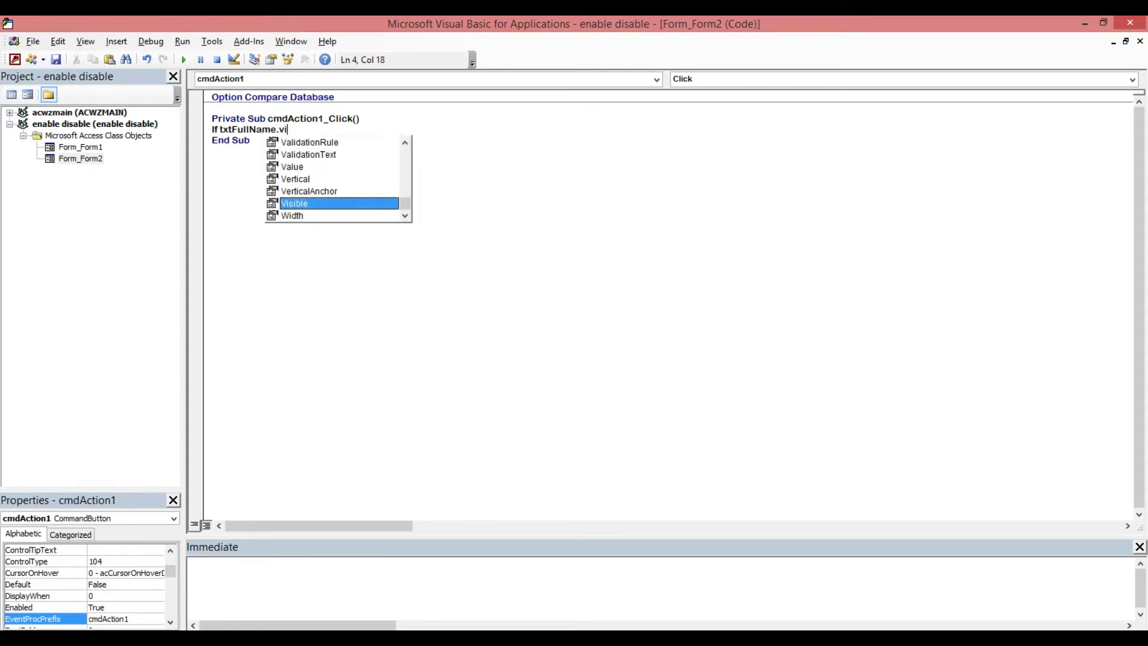
# - Write 'If txtFullName.Visible Then' followed by 'txtFullName.Visible = False'
pyautogui.press('Tab')
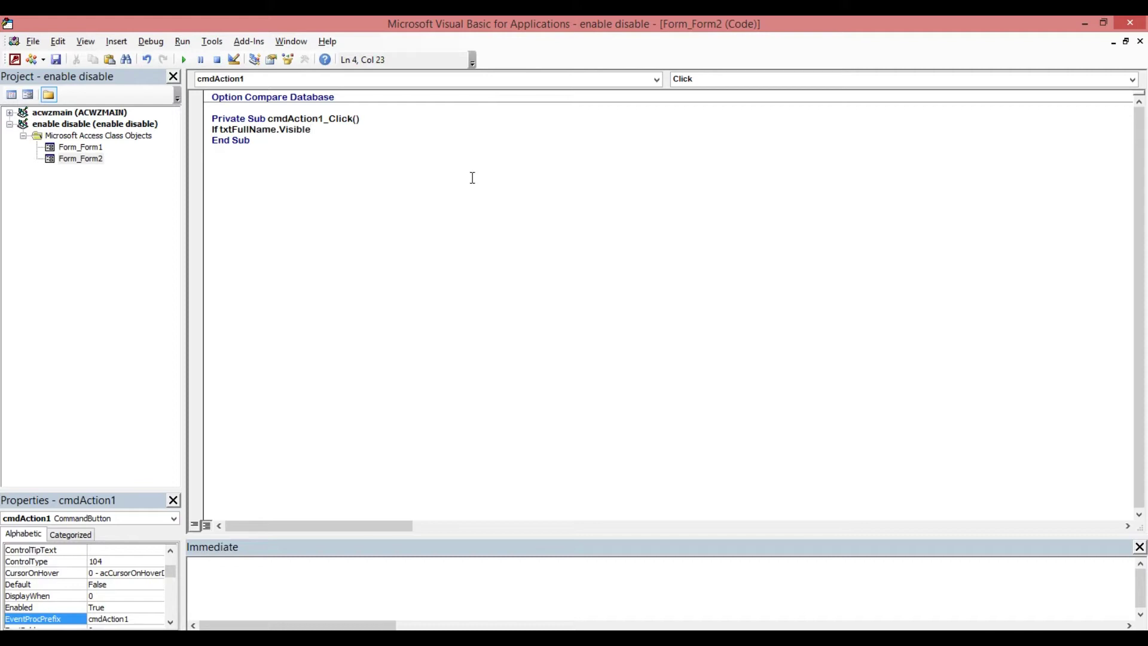
pyautogui.write('the')
pyautogui.write('n')
pyautogui.press('Return')
pyautogui.write('txtF')
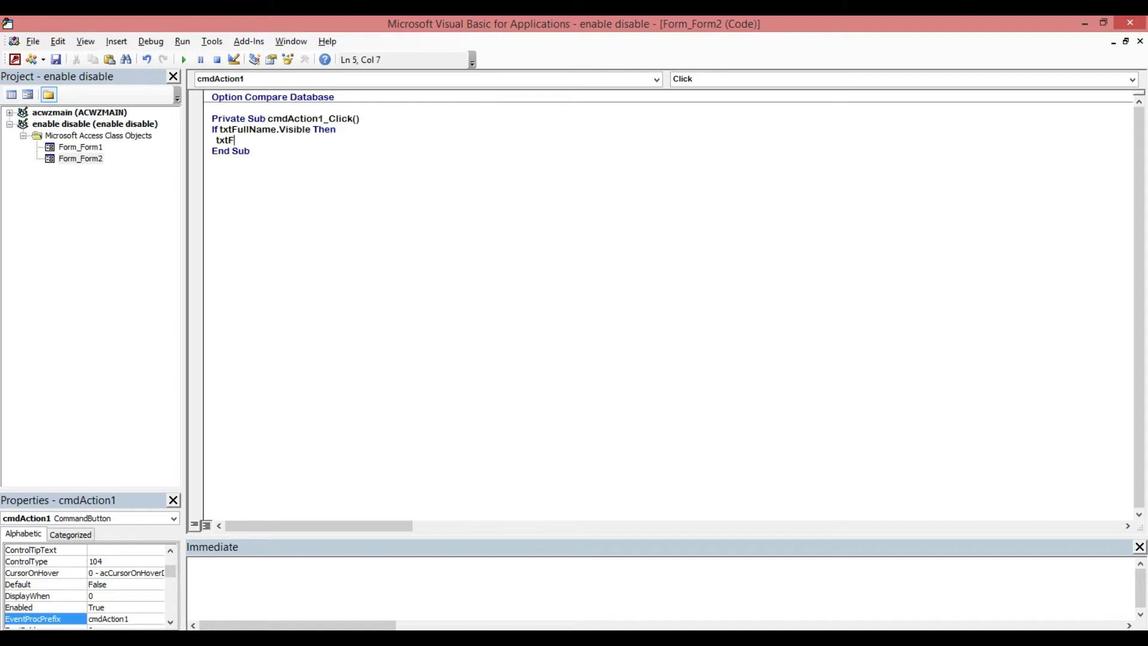
pyautogui.write('ullName.')
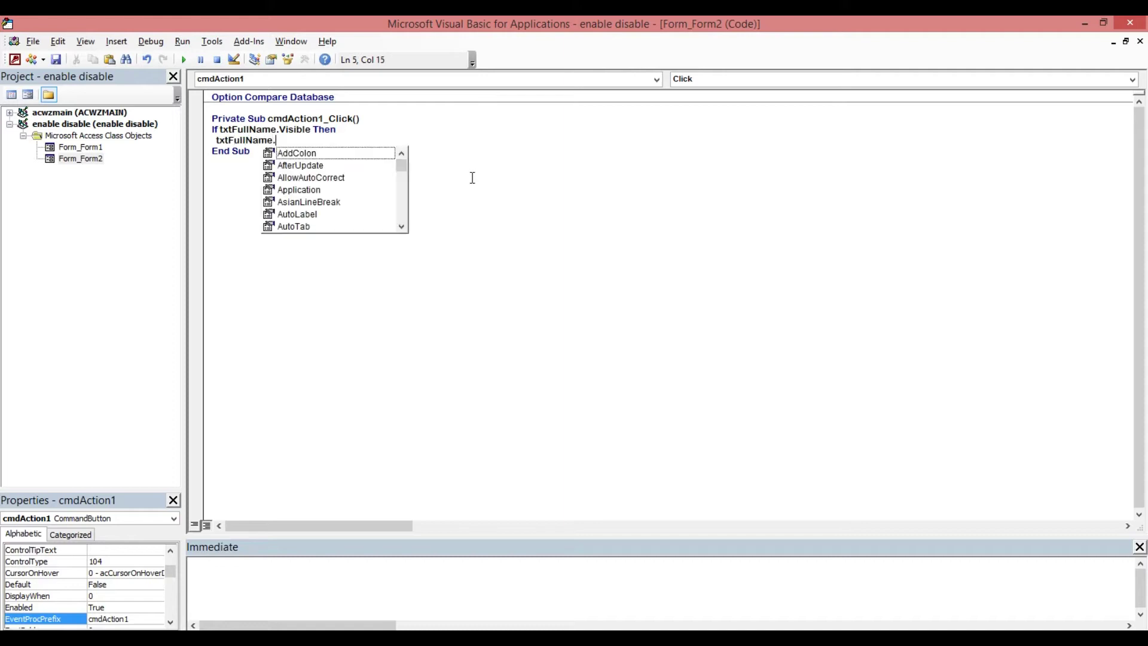
pyautogui.write('vi')
pyautogui.press('Tab')
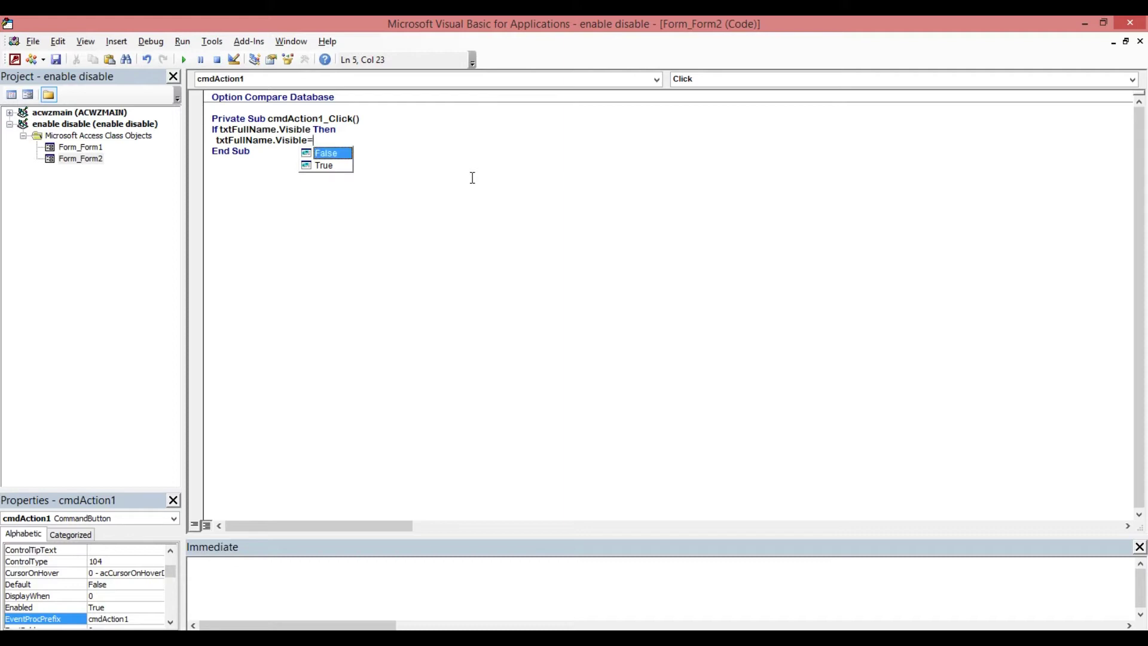
pyautogui.press('Tab')
# - Add an Else branch setting txtFullName.Visible = True, then begin the End line
pyautogui.press('Return')
pyautogui.write('el')
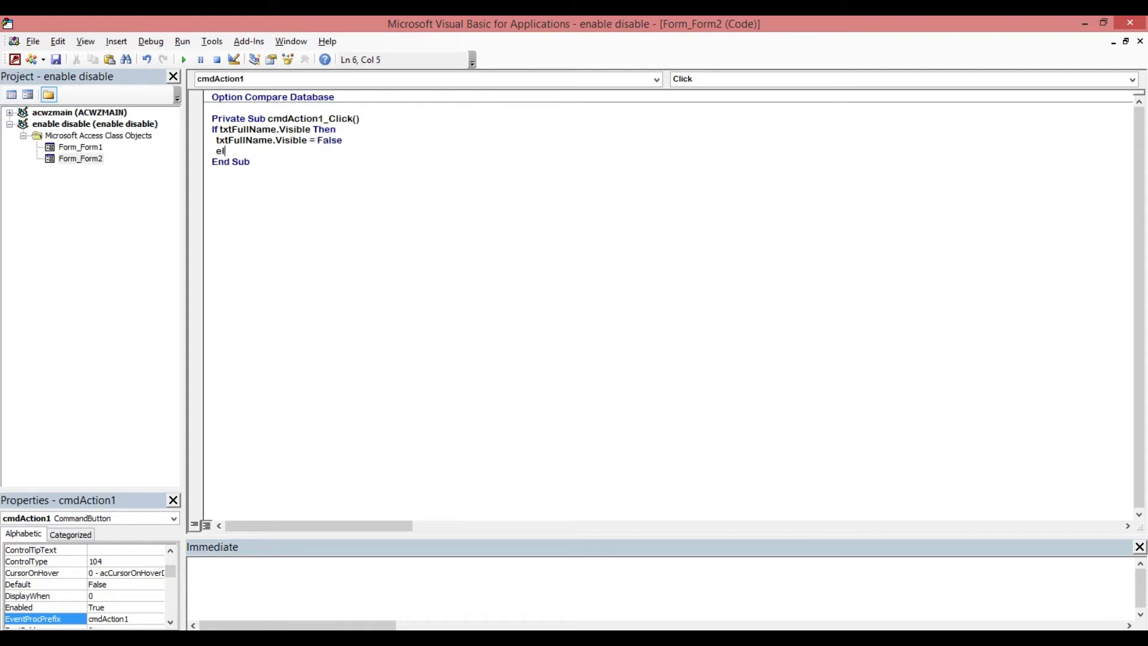
pyautogui.write('se')
pyautogui.press('Return')
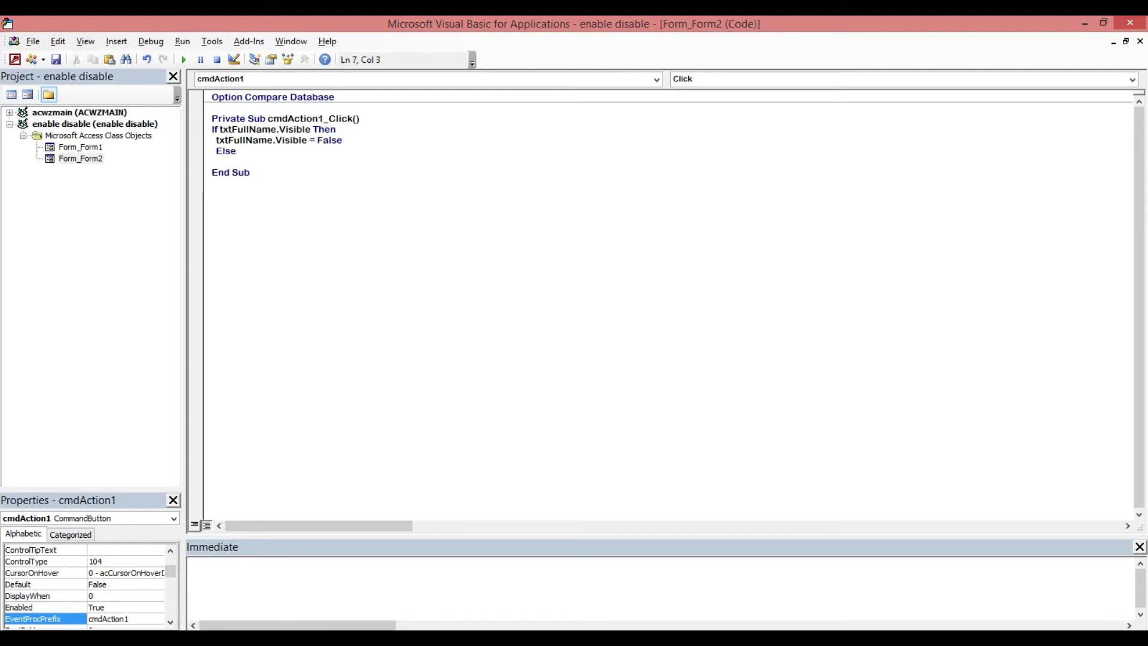
pyautogui.write('txt')
pyautogui.write('FullName')
pyautogui.write('.vi')
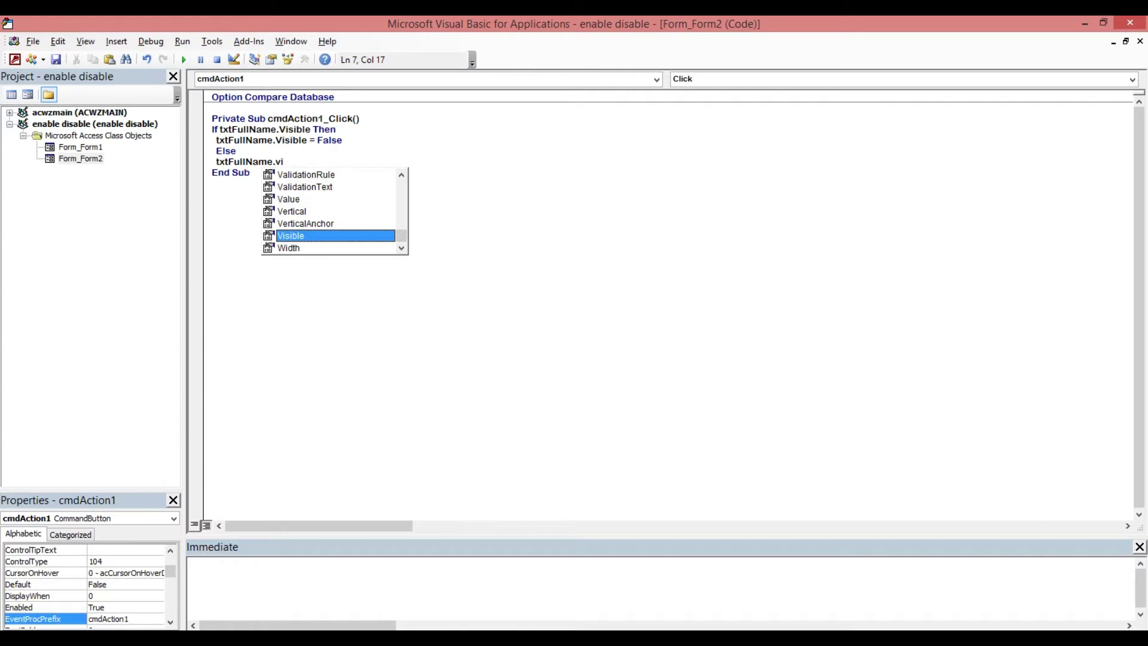
pyautogui.press('Tab')
pyautogui.write('=')
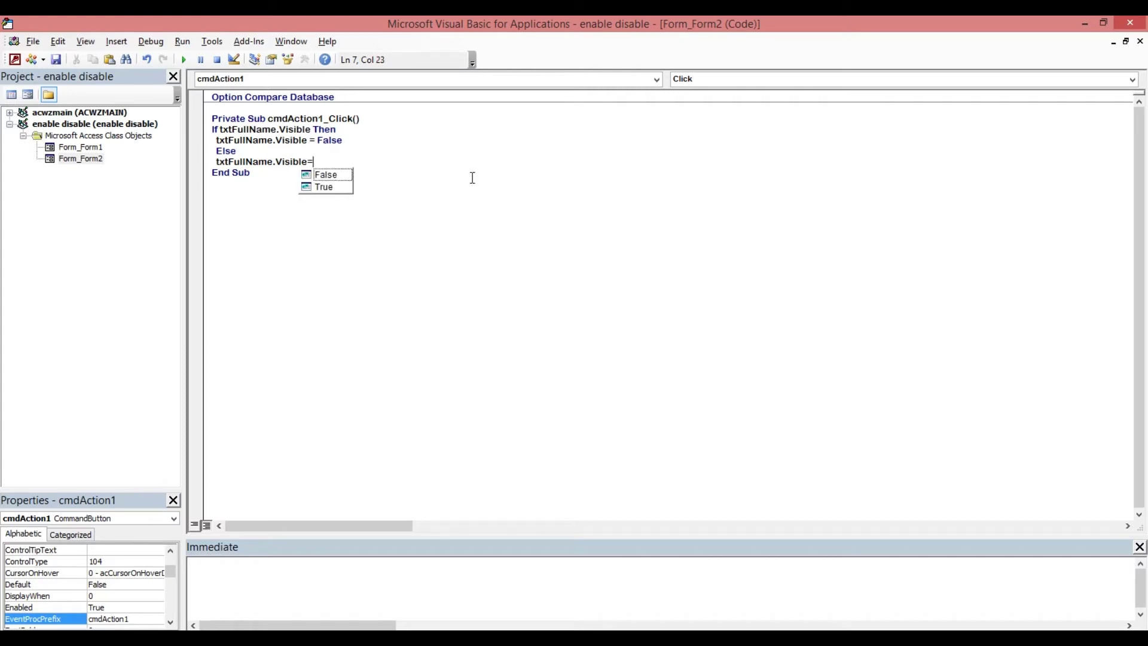
pyautogui.press('Down')
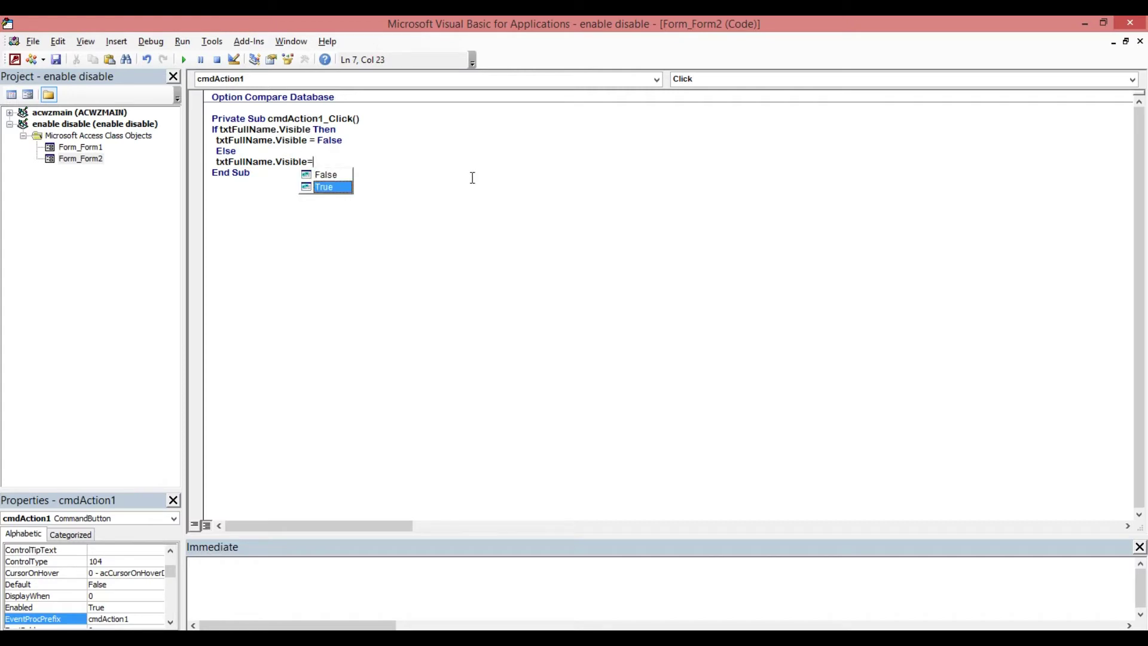
pyautogui.press('Tab')
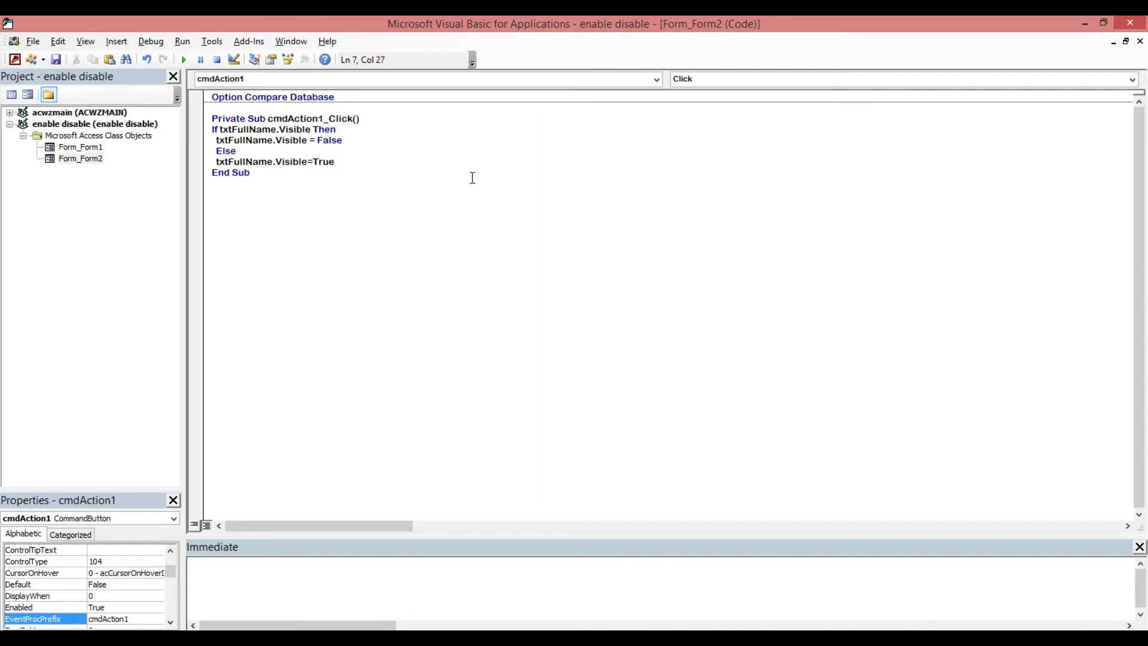
pyautogui.press('Return')
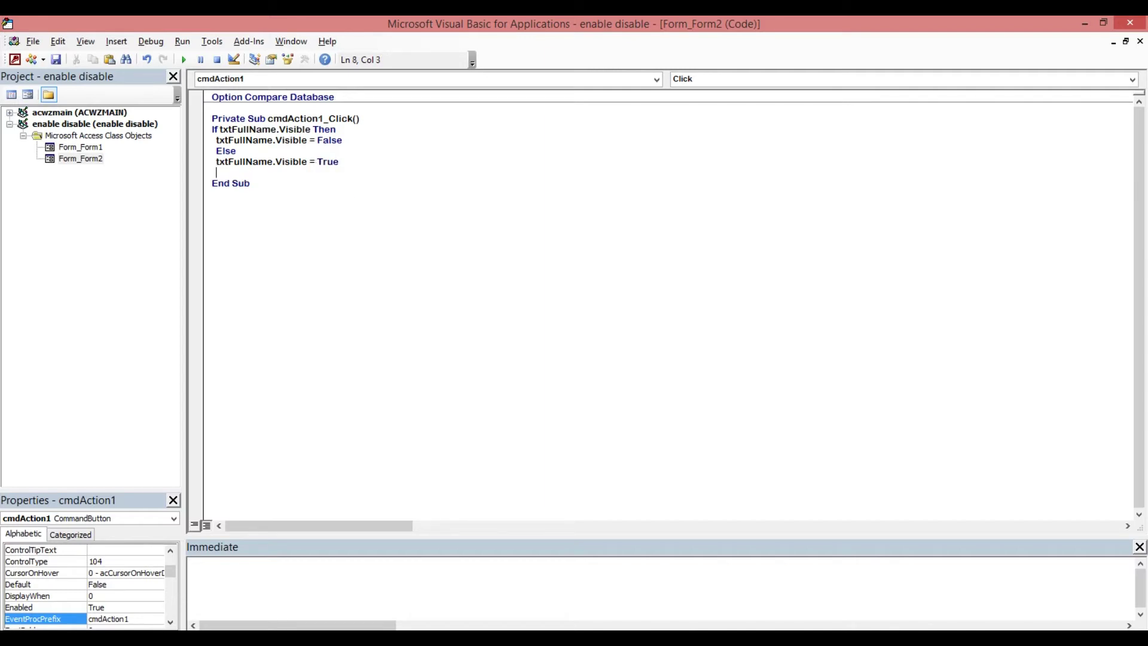
pyautogui.write('end')
# - Close the VBA editor, switch Form2 to Form View, and click the button to test
pyautogui.click(418, 279)
pyautogui.click(281, 172)
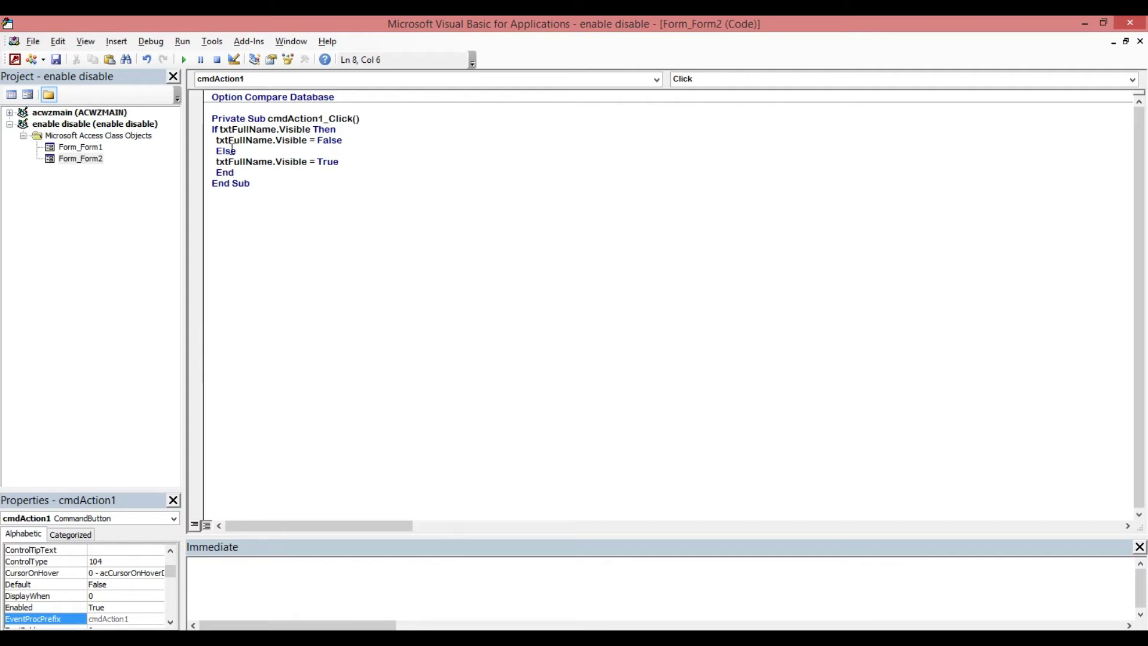
pyautogui.click(1130, 23)
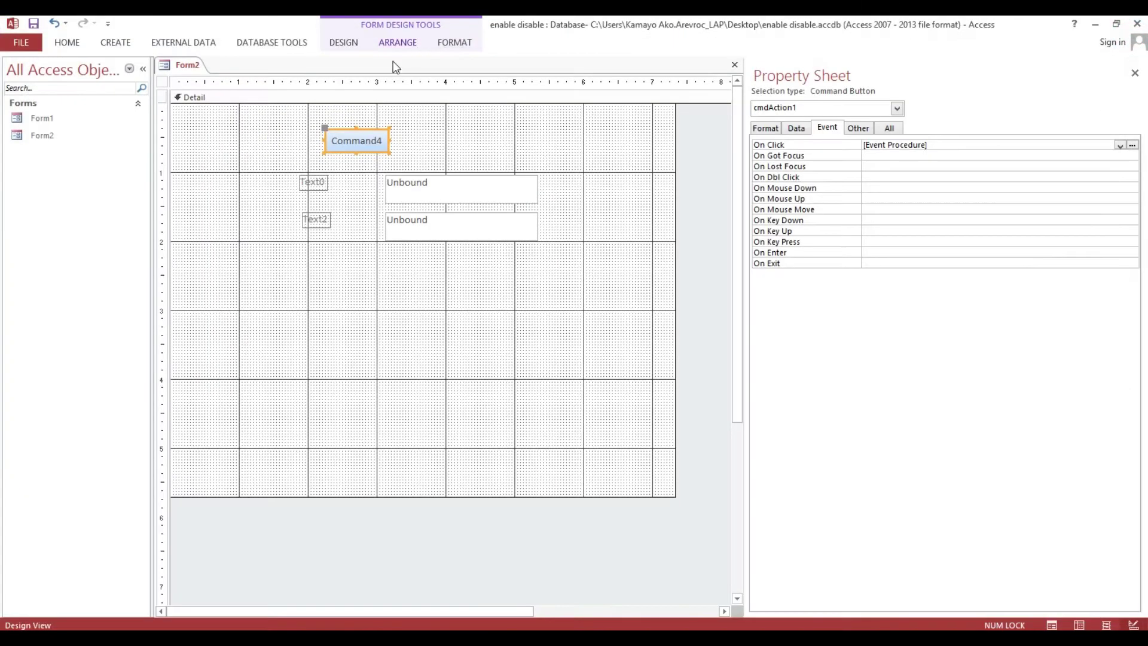
pyautogui.click(66, 42)
pyautogui.click(27, 67)
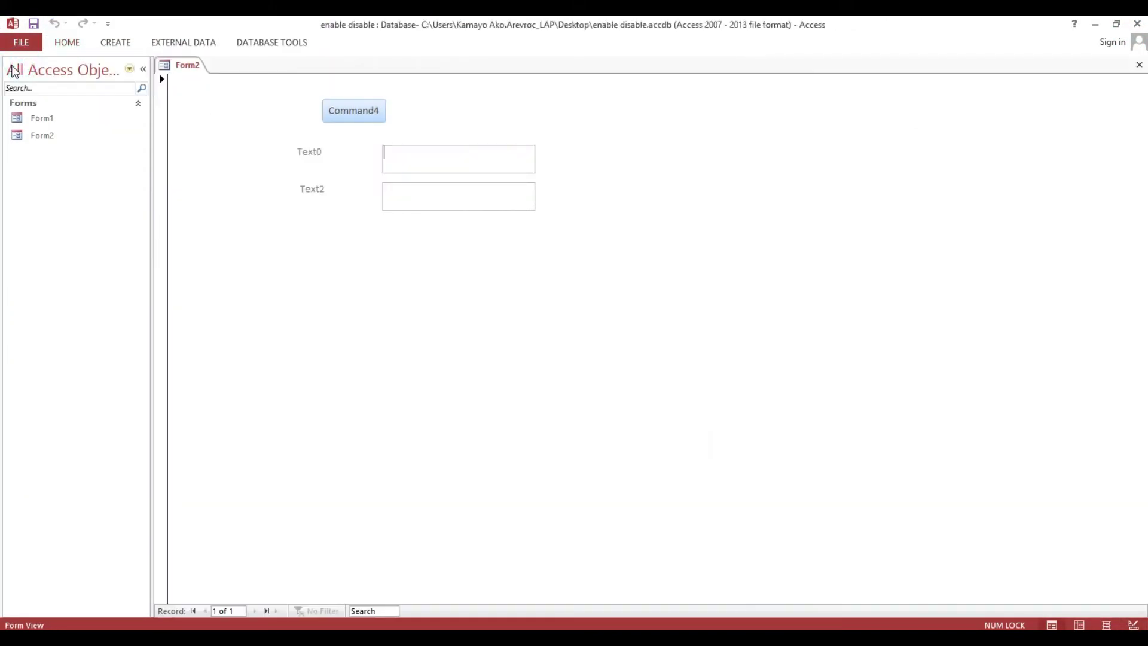
pyautogui.click(337, 112)
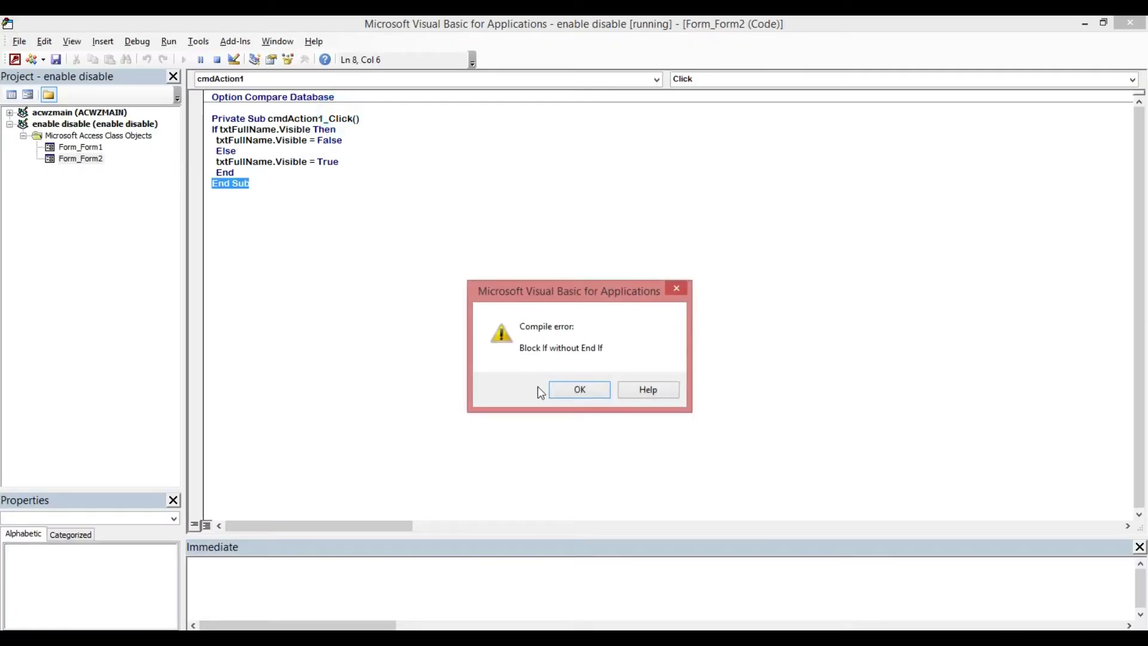
# - Dismiss the compile error, complete the End If line, save, reset, and close VBA
pyautogui.click(576, 391)
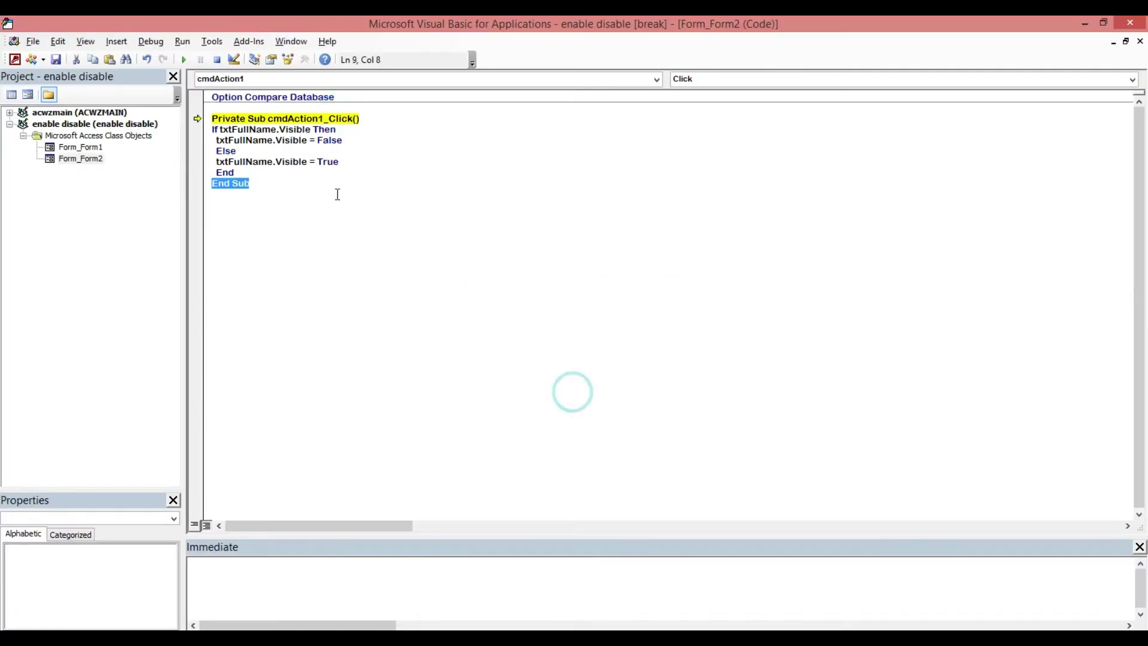
pyautogui.click(301, 175)
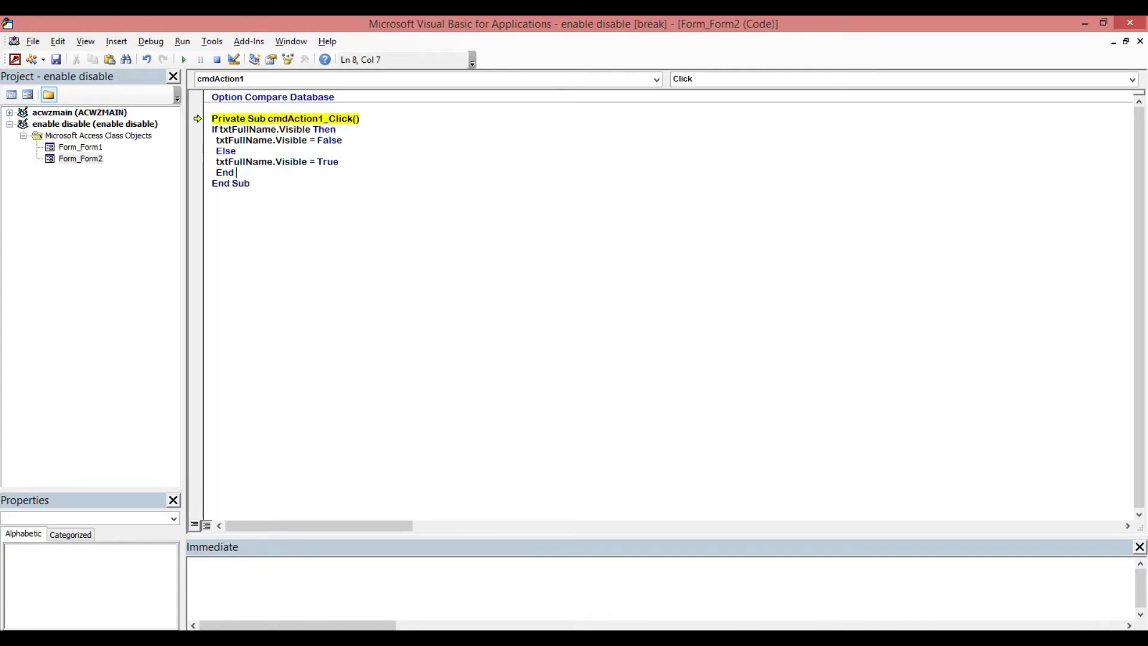
pyautogui.write('if')
pyautogui.click(323, 239)
pyautogui.click(58, 59)
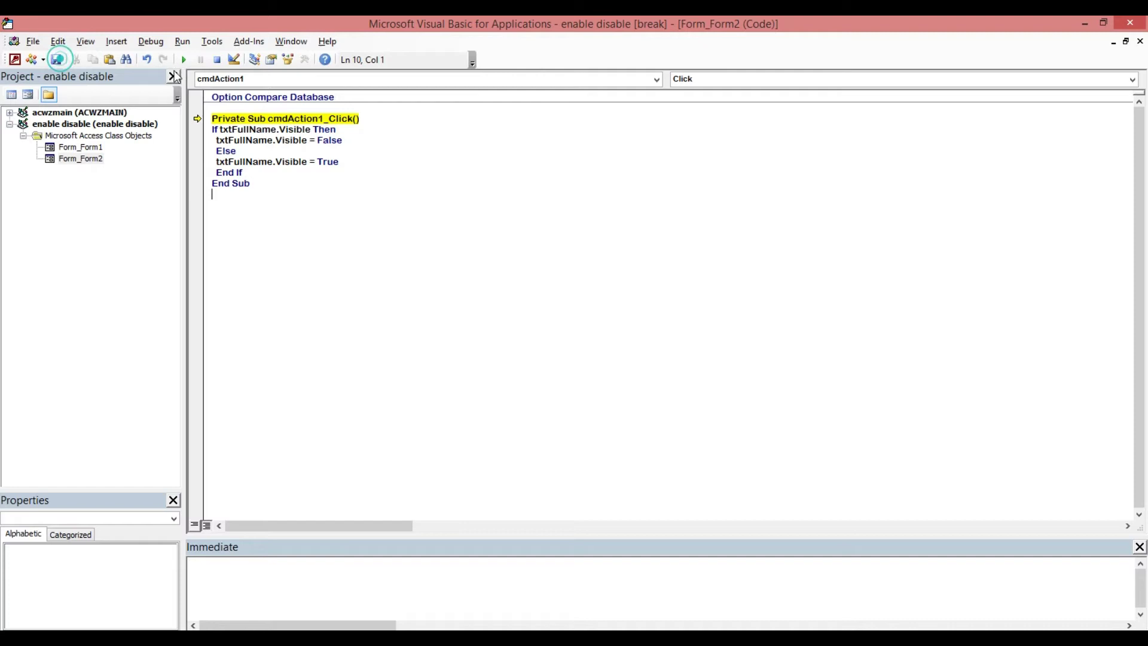
pyautogui.click(217, 59)
pyautogui.click(1137, 24)
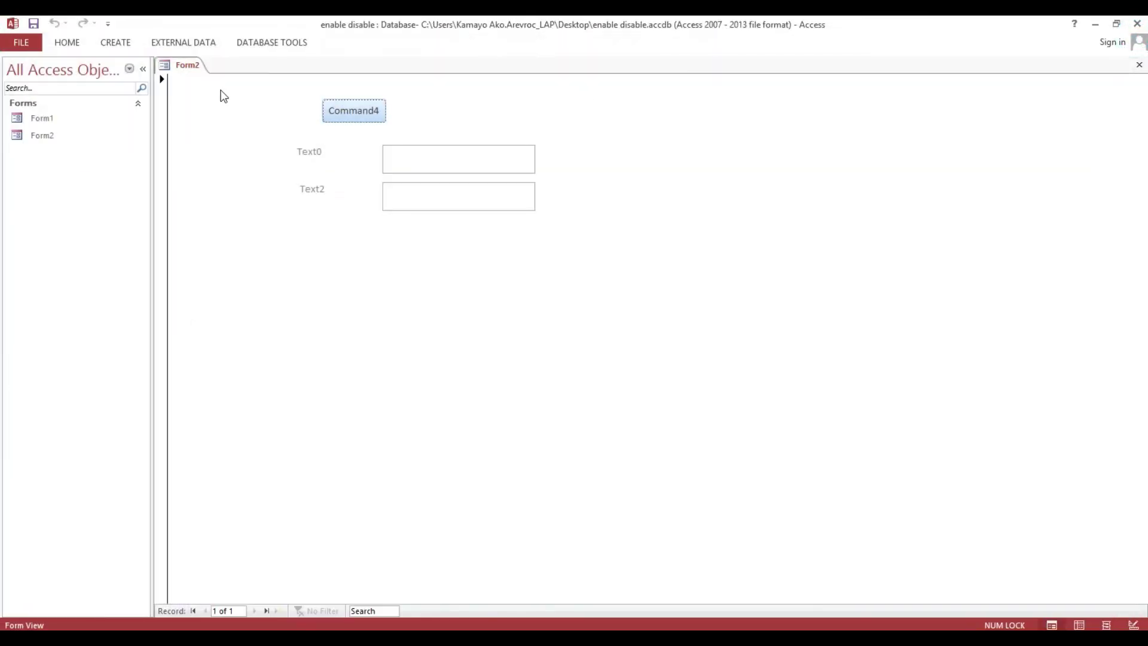
# - Click the button repeatedly to hide and reshow the Text0 box
pyautogui.click(350, 113)
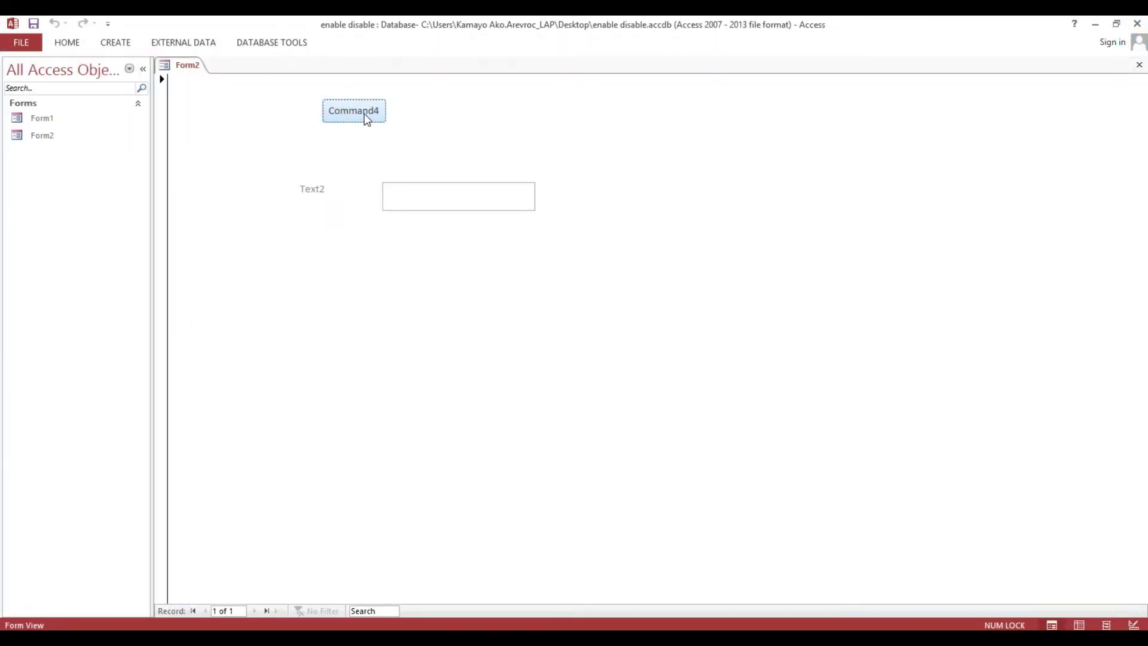
pyautogui.click(367, 118)
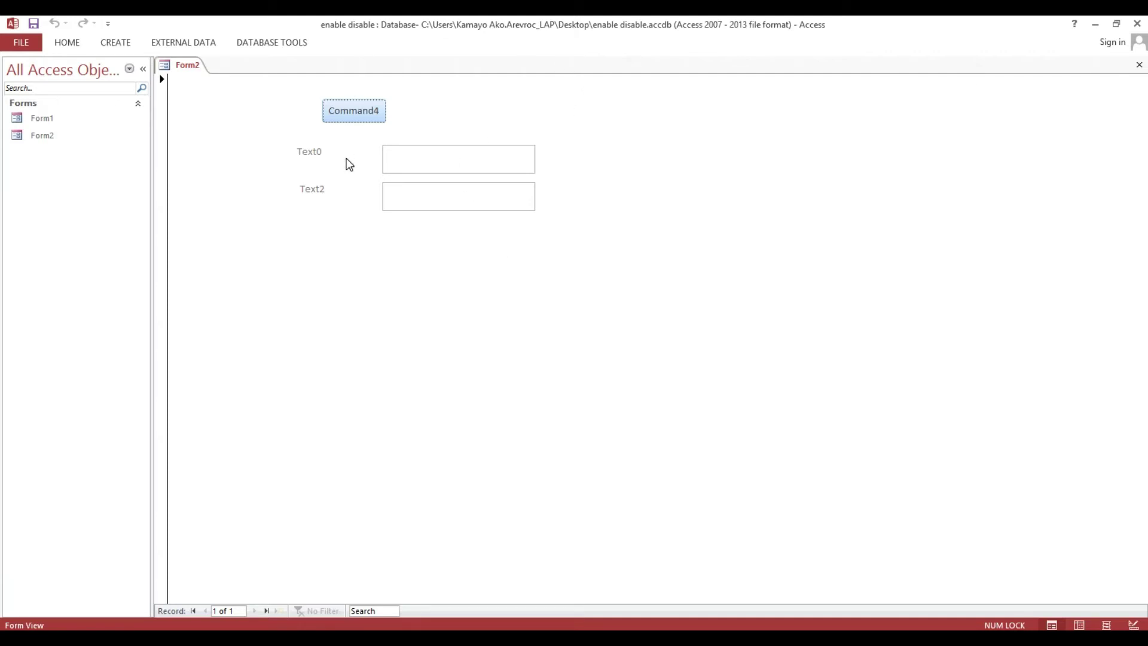
pyautogui.click(372, 116)
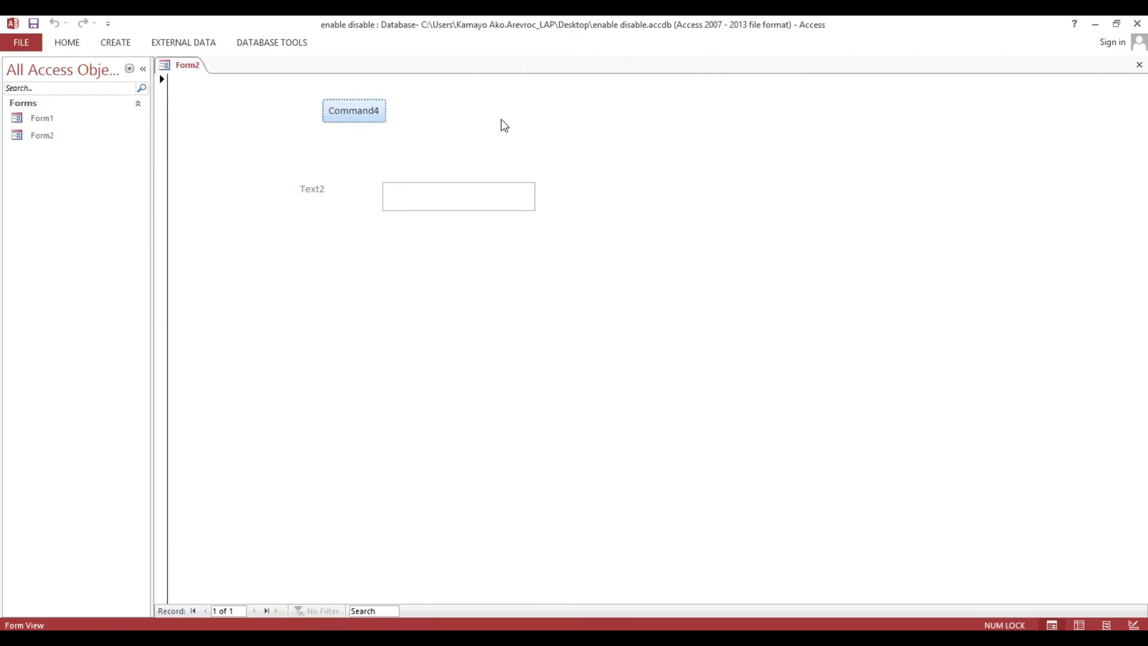
pyautogui.click(337, 109)
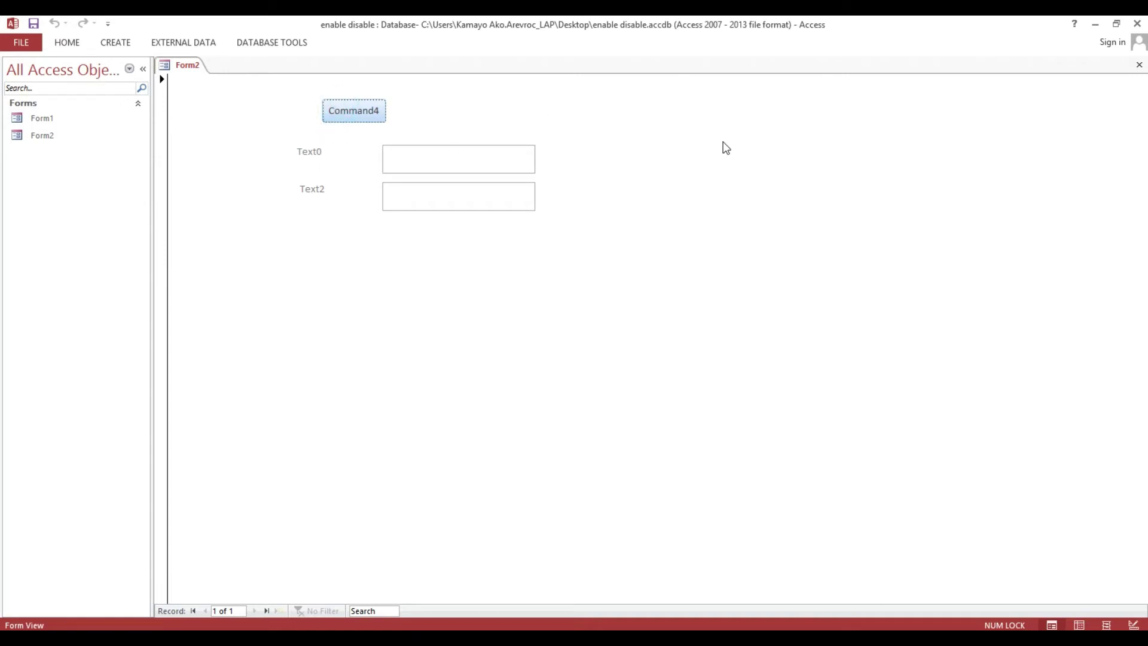
# - Return to Design View and move the text boxes and button to new positions
pyautogui.rightClick(756, 152)
pyautogui.click(799, 198)
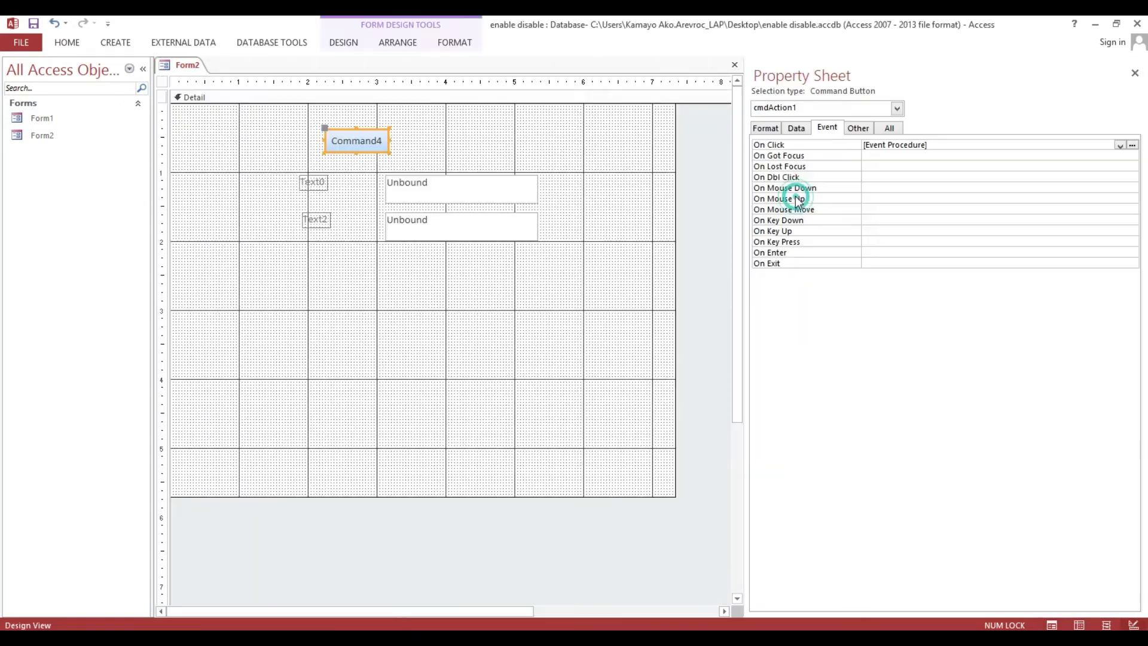
pyautogui.moveTo(271, 187); pyautogui.dragTo(406, 248)
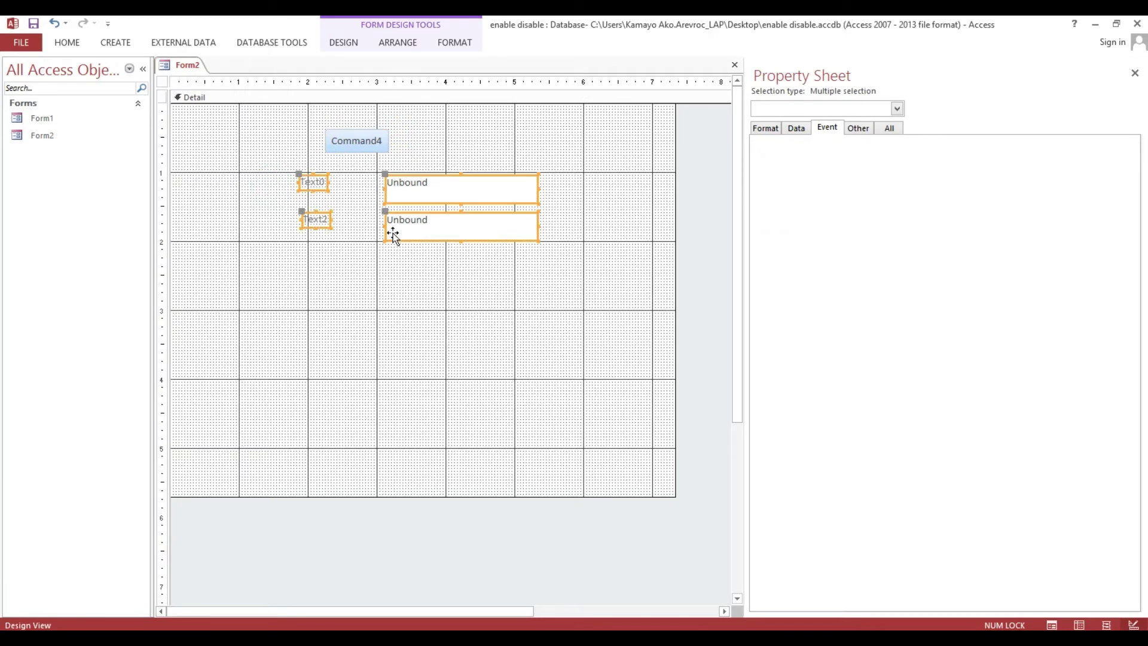
pyautogui.moveTo(257, 166)
pyautogui.mouseDown()
pyautogui.moveTo(430, 218)
pyautogui.moveTo(552, 162)
pyautogui.mouseUp()
pyautogui.click(289, 222)
pyautogui.click(343, 150)
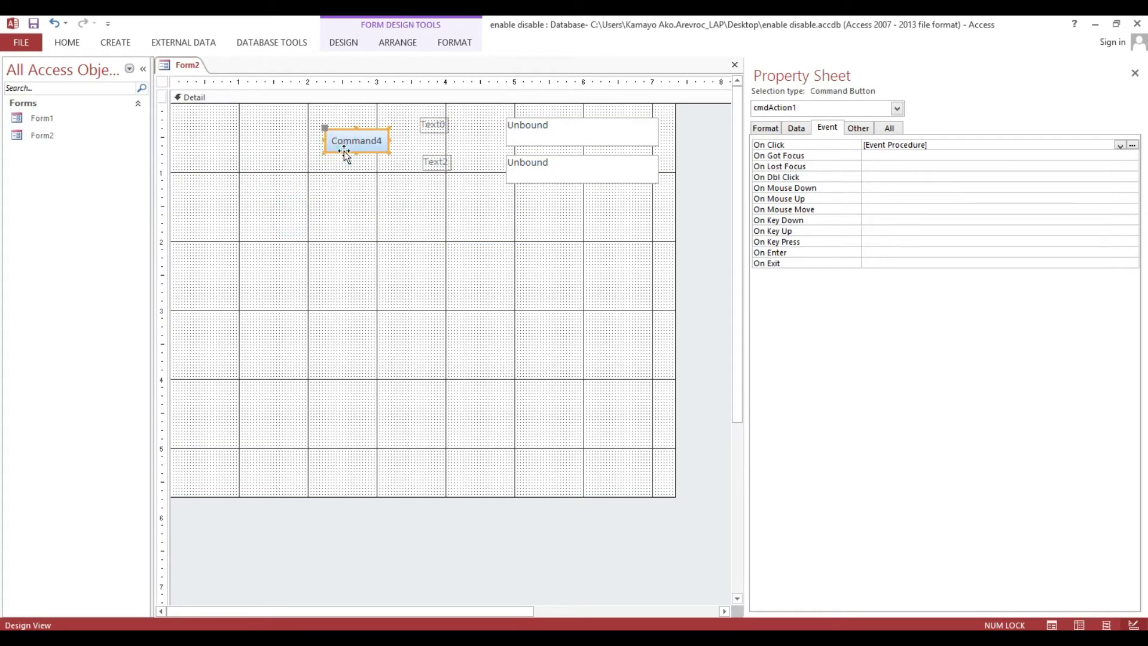
pyautogui.moveTo(344, 152)
pyautogui.mouseDown()
pyautogui.moveTo(189, 173)
pyautogui.moveTo(205, 159)
pyautogui.moveTo(315, 156)
pyautogui.mouseUp()
# - Paste a copy of the button and name it cmdAction2
pyautogui.hotkey('ctrl', 'v')
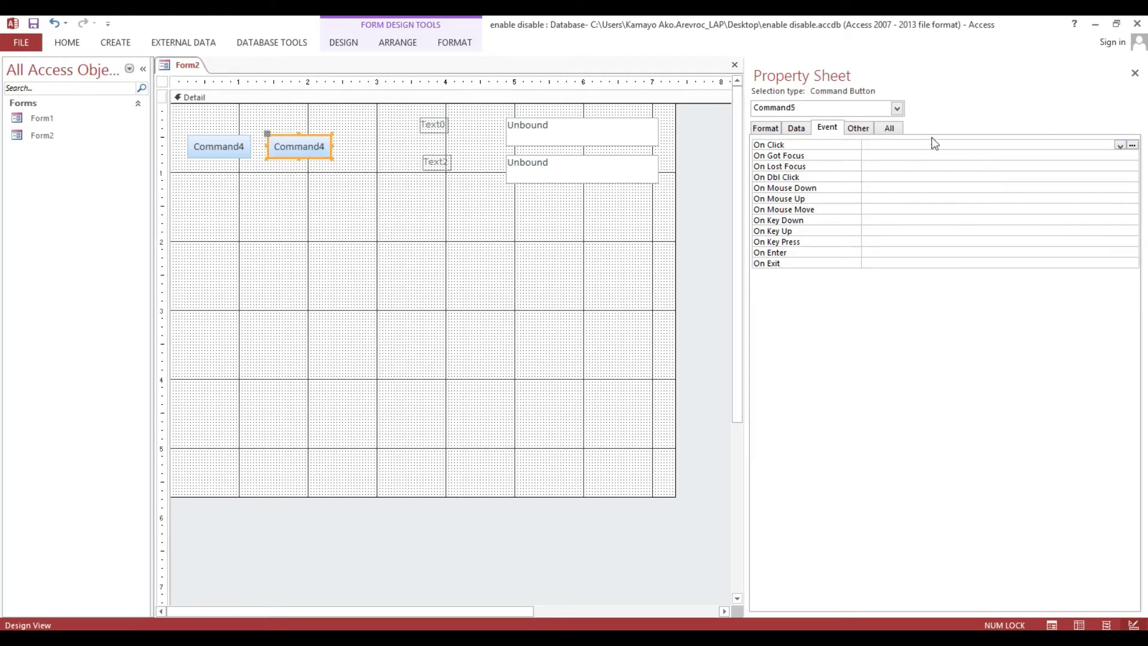
pyautogui.click(856, 129)
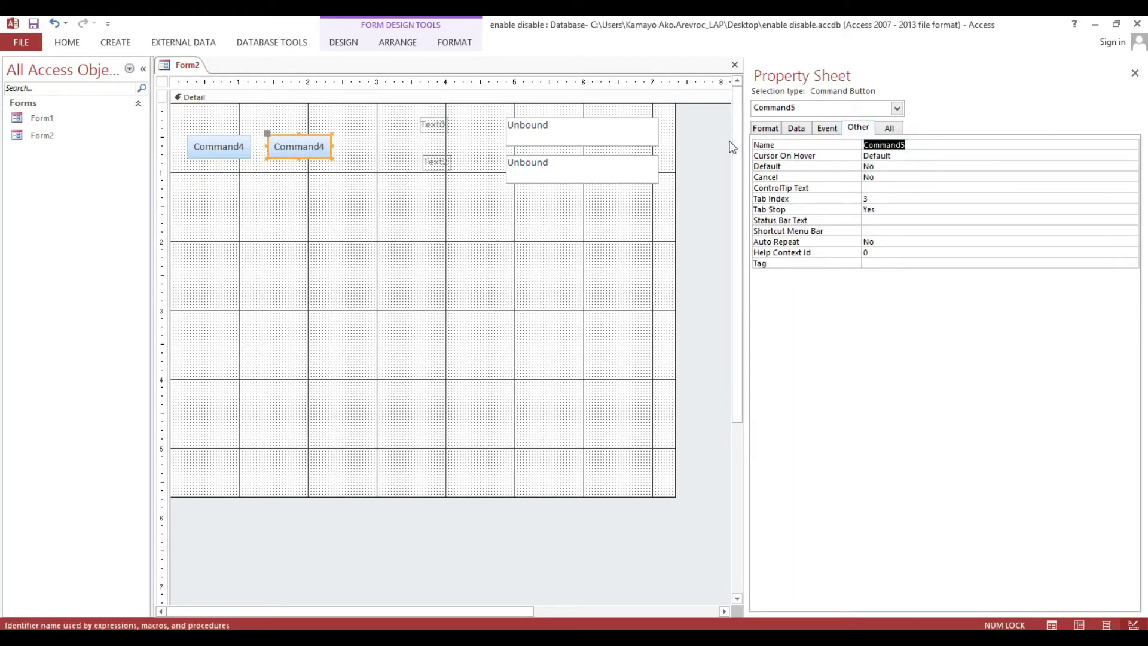
pyautogui.write('cmdAc')
pyautogui.write('tion')
pyautogui.press('Return')
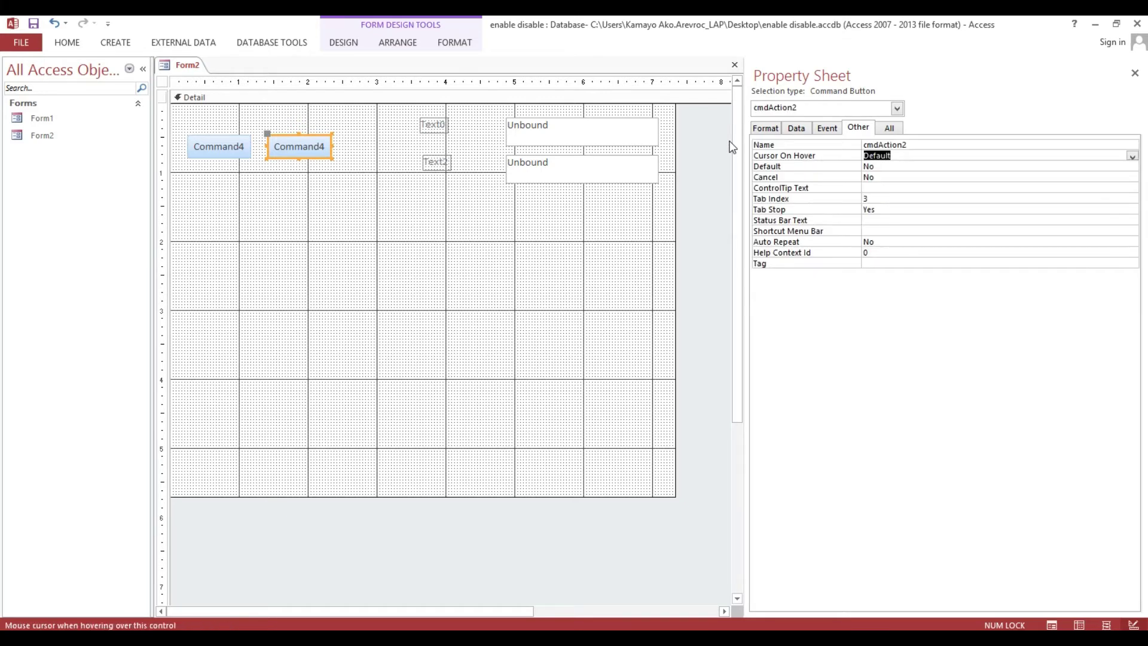
pyautogui.click(210, 189)
# - Set the first button's caption to Action1
pyautogui.click(214, 203)
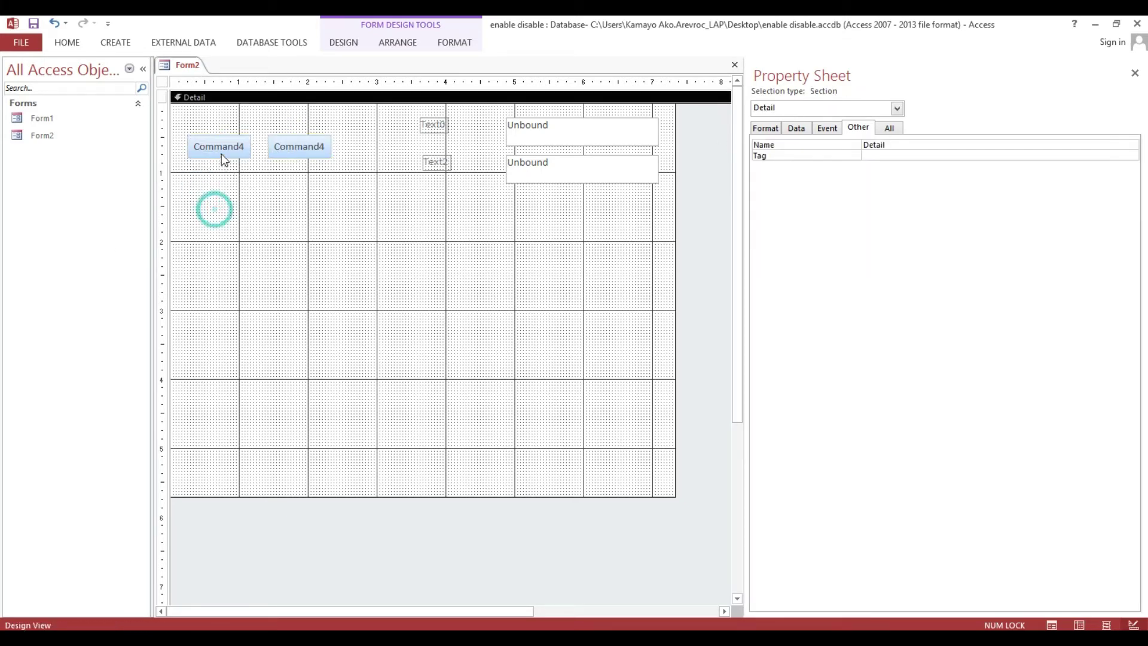
pyautogui.click(221, 150)
pyautogui.click(766, 129)
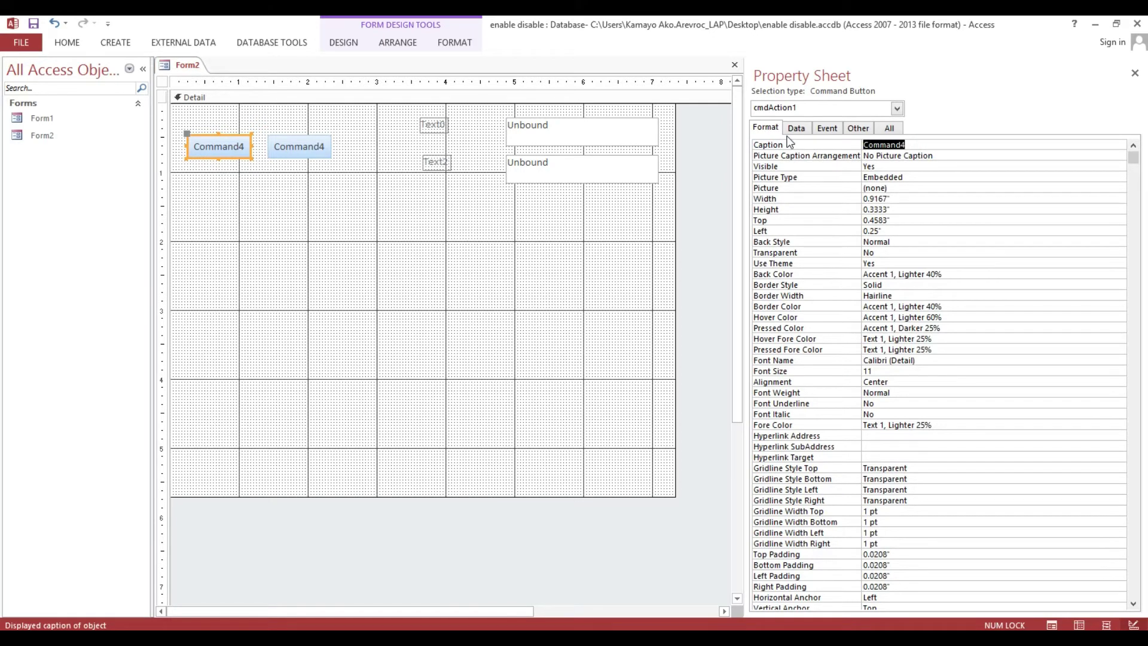
pyautogui.press('capslock')
pyautogui.press('capslock')
pyautogui.press('capslock')
pyautogui.press('capslock')
pyautogui.write('Ac')
pyautogui.write('tion1')
pyautogui.press('Return')
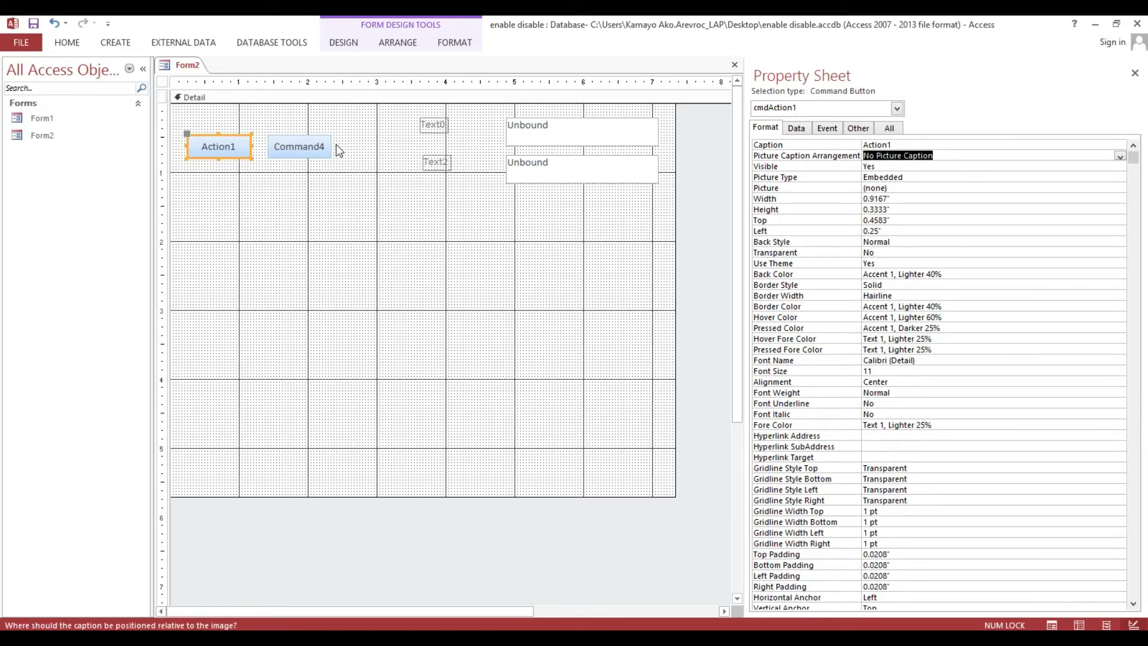
# - Set the second button's caption to Action2
pyautogui.click(319, 147)
pyautogui.doubleClick(926, 145)
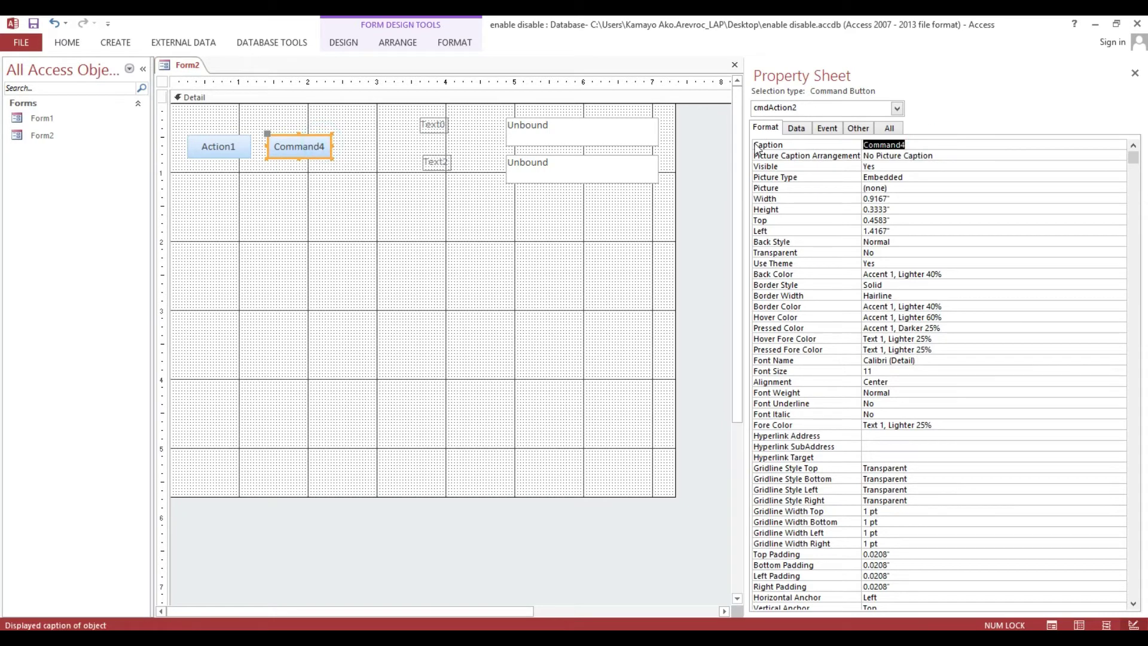
pyautogui.write('Action1')
pyautogui.press('Return')
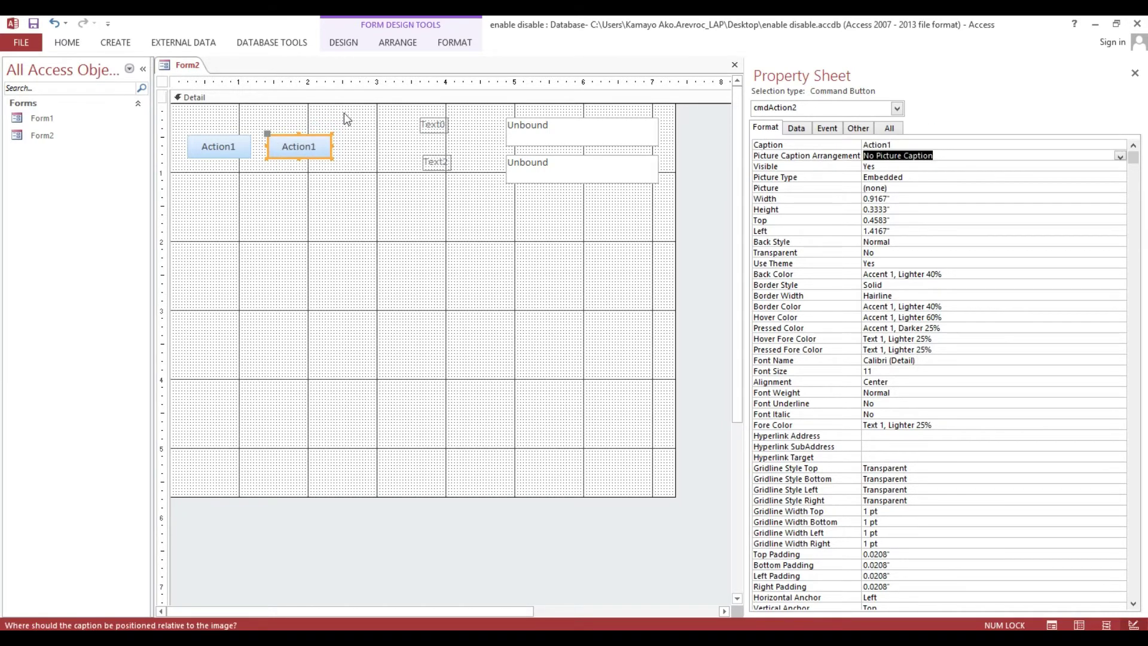
pyautogui.click(903, 138)
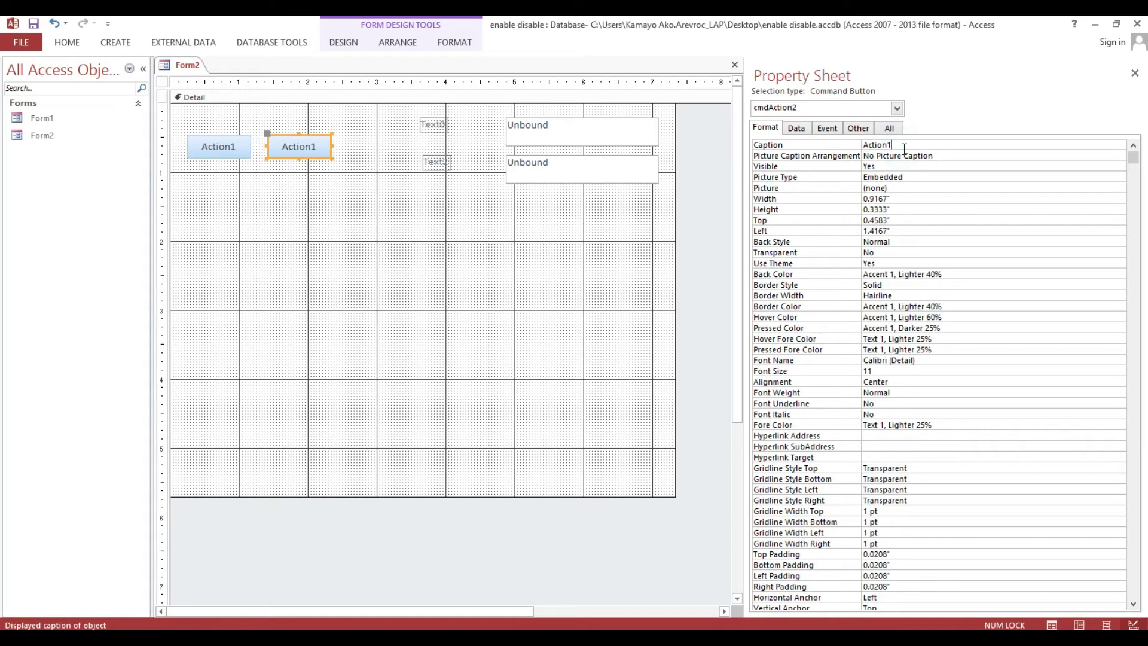
pyautogui.write('2')
pyautogui.press('Return')
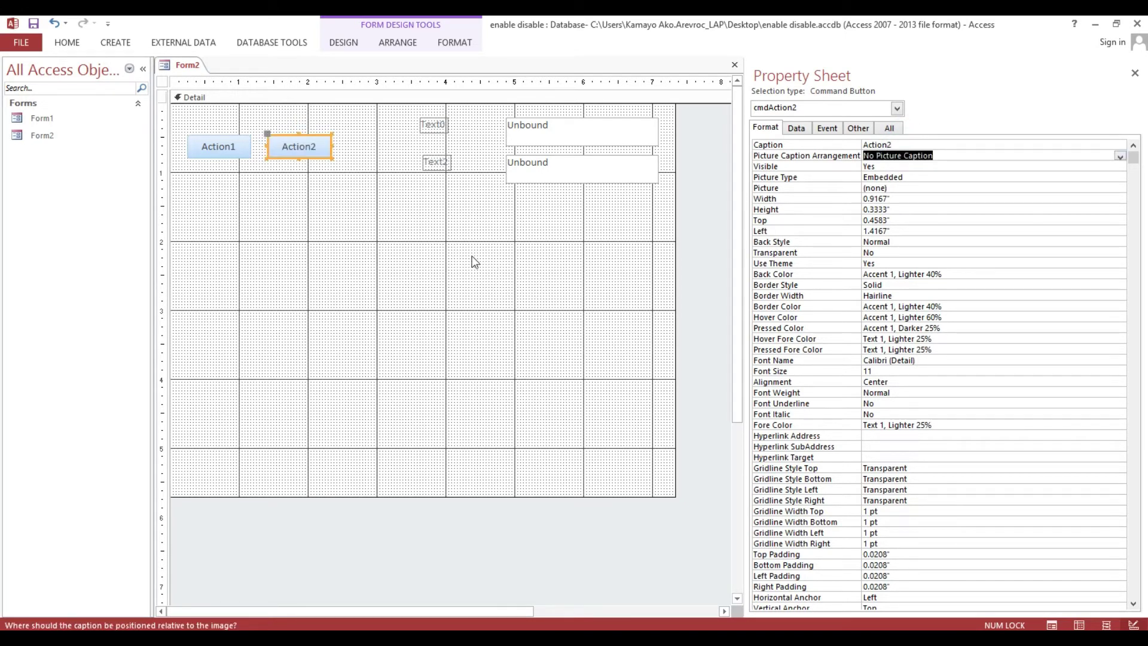
pyautogui.click(454, 239)
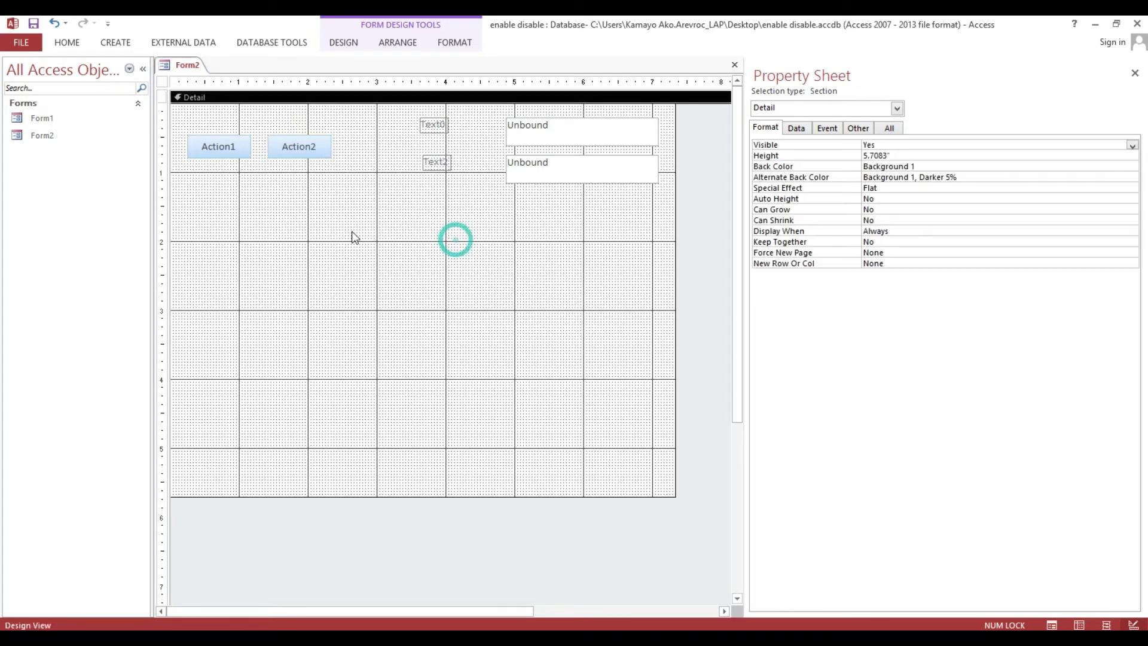
# - Draw a large rectangle below the buttons
pyautogui.click(343, 43)
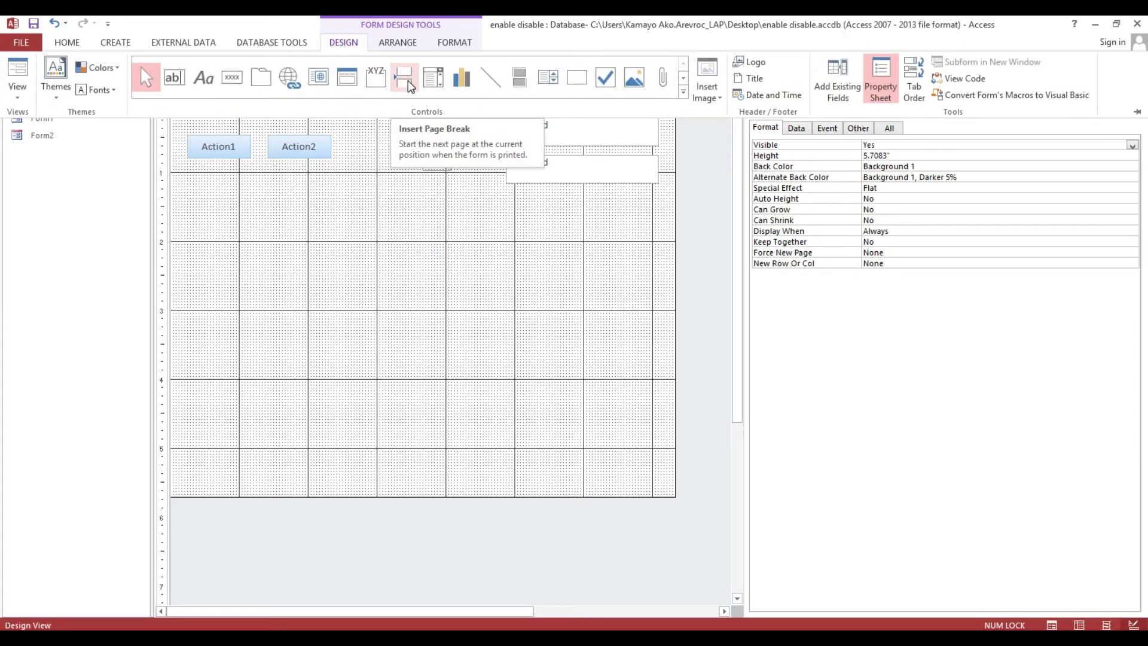
pyautogui.click(576, 77)
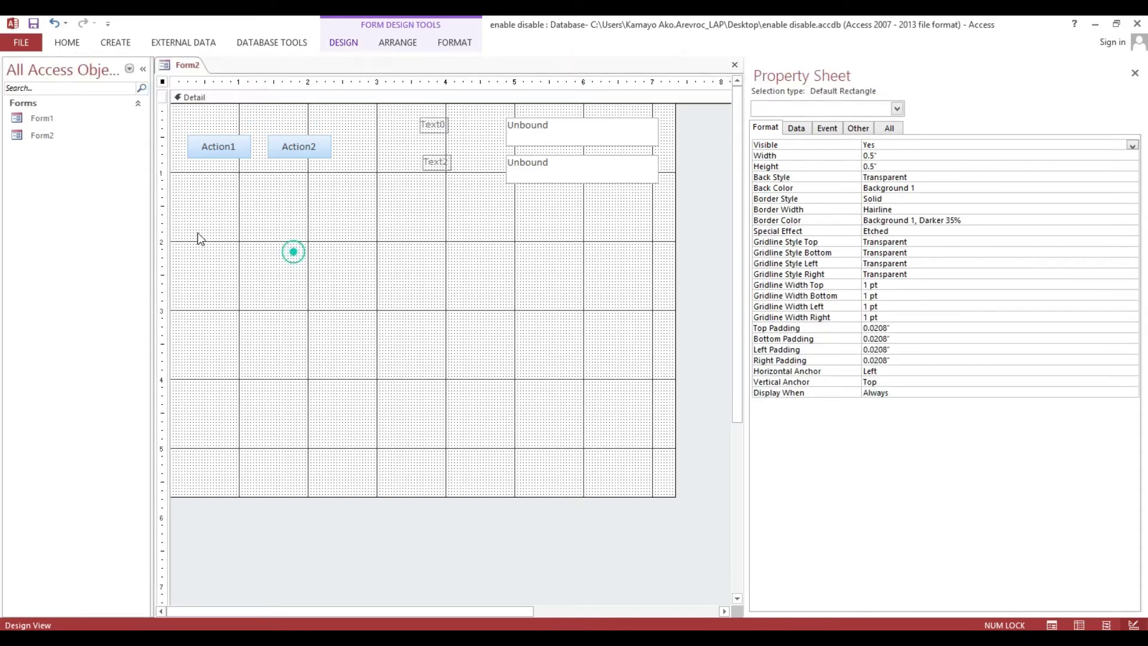
pyautogui.moveTo(193, 190)
pyautogui.mouseDown()
pyautogui.moveTo(323, 269)
pyautogui.moveTo(477, 336)
pyautogui.mouseUp()
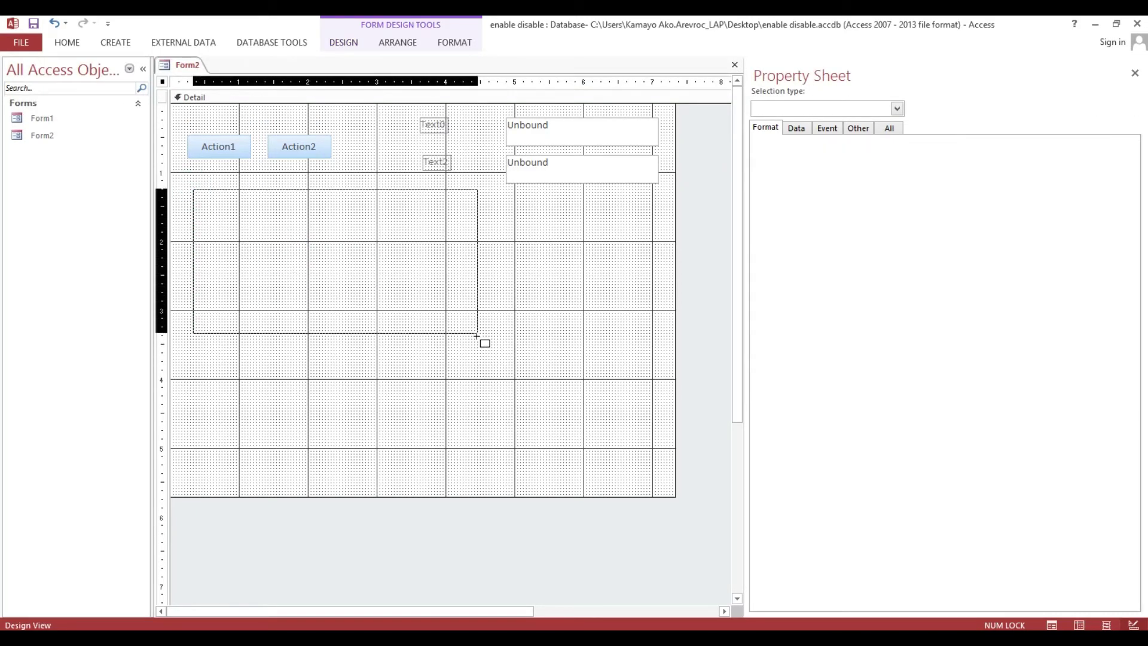
pyautogui.moveTo(477, 336); pyautogui.dragTo(465, 351)
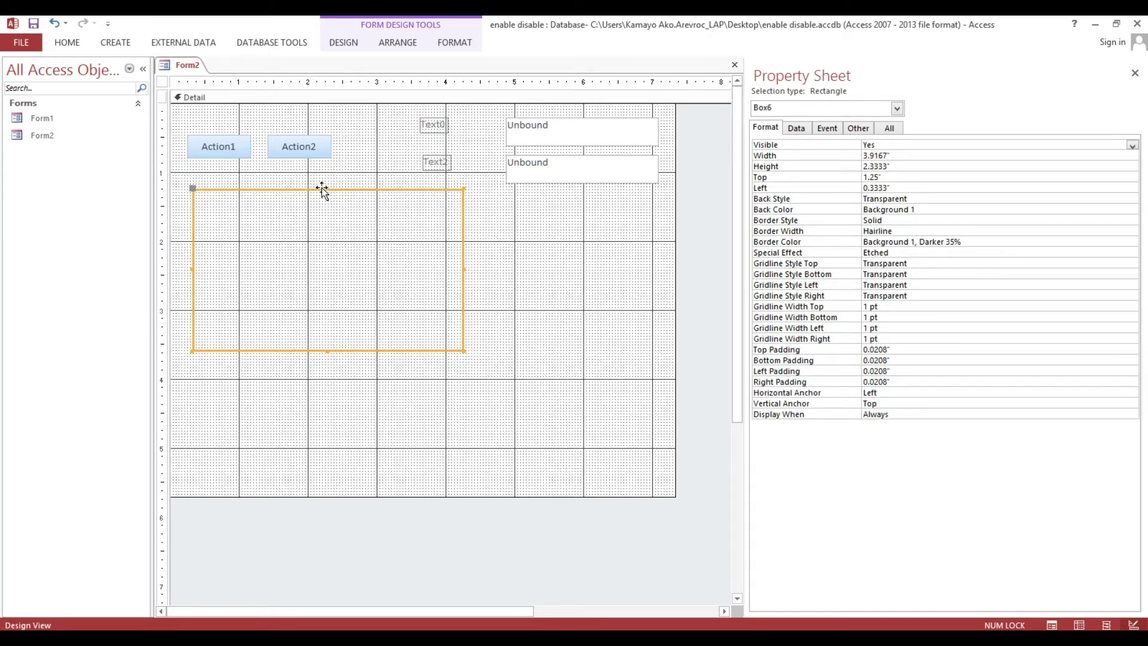
pyautogui.moveTo(321, 188); pyautogui.dragTo(313, 188)
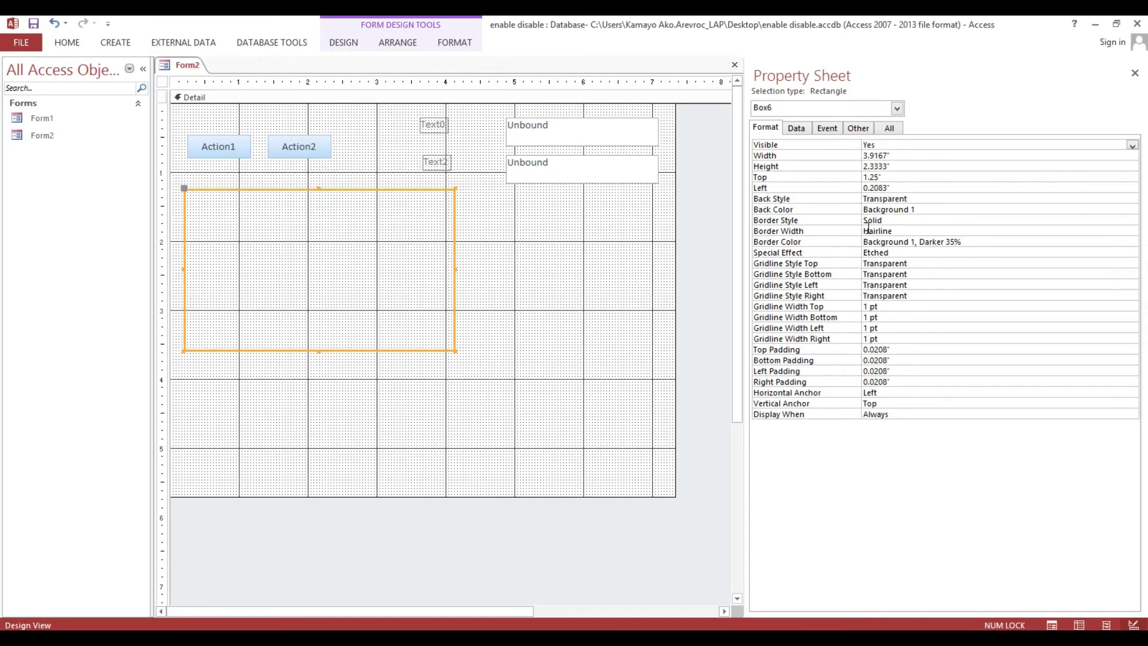
# - Set the rectangle's Back Style to Normal and fill it dark red
pyautogui.click(867, 209)
pyautogui.click(930, 199)
pyautogui.click(1129, 199)
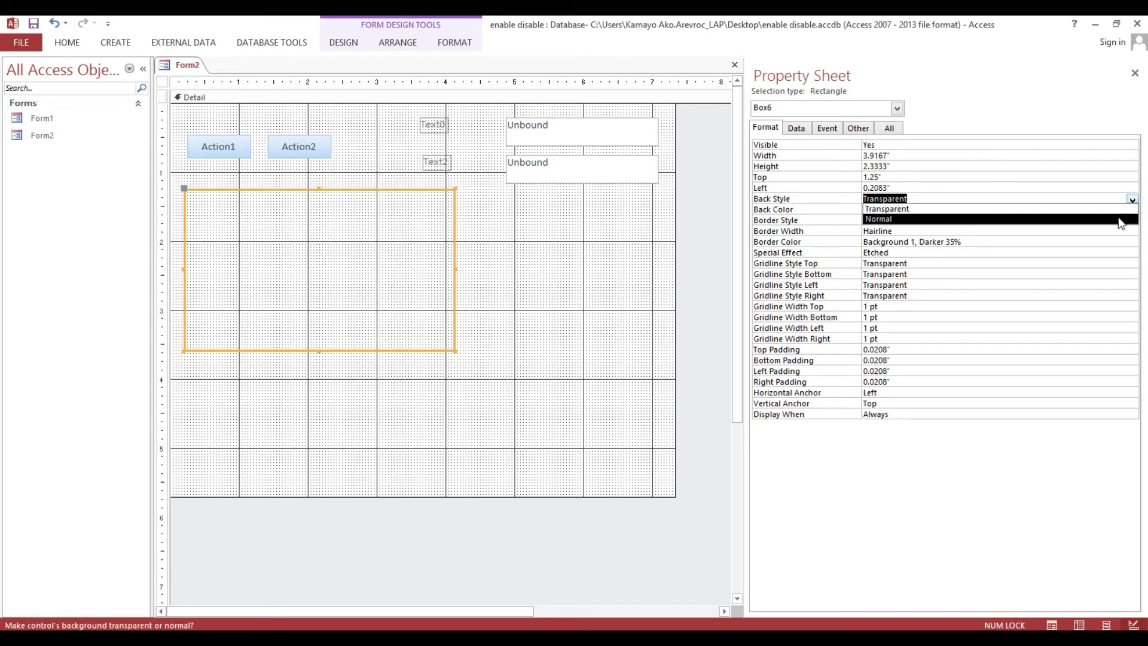
pyautogui.click(1118, 219)
pyautogui.click(66, 43)
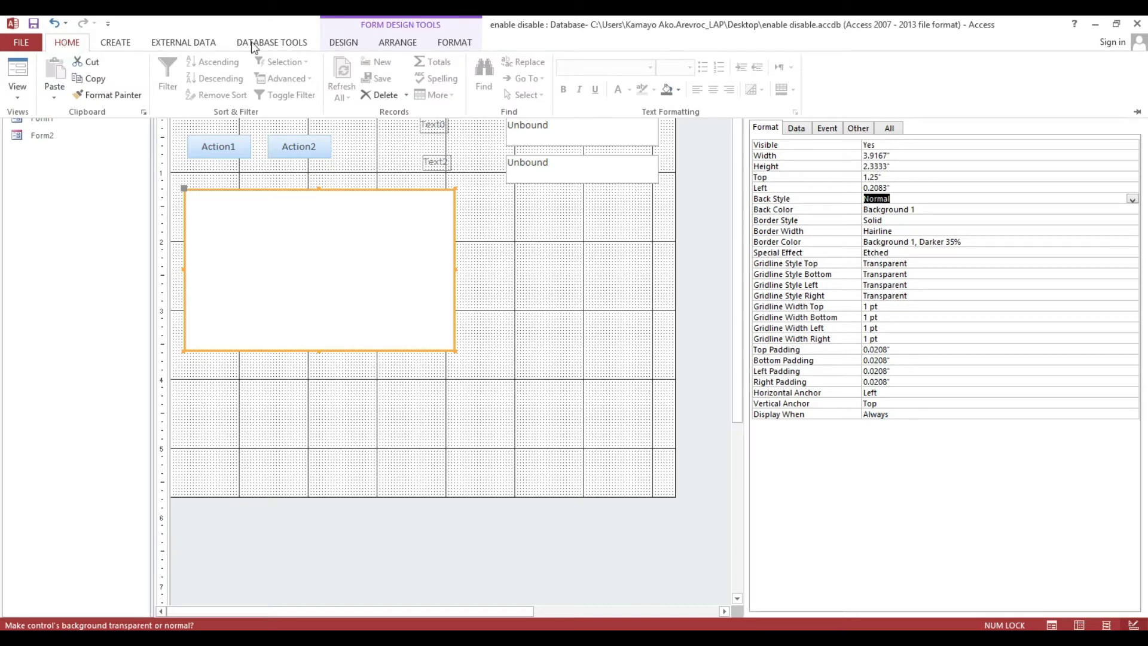
pyautogui.click(678, 90)
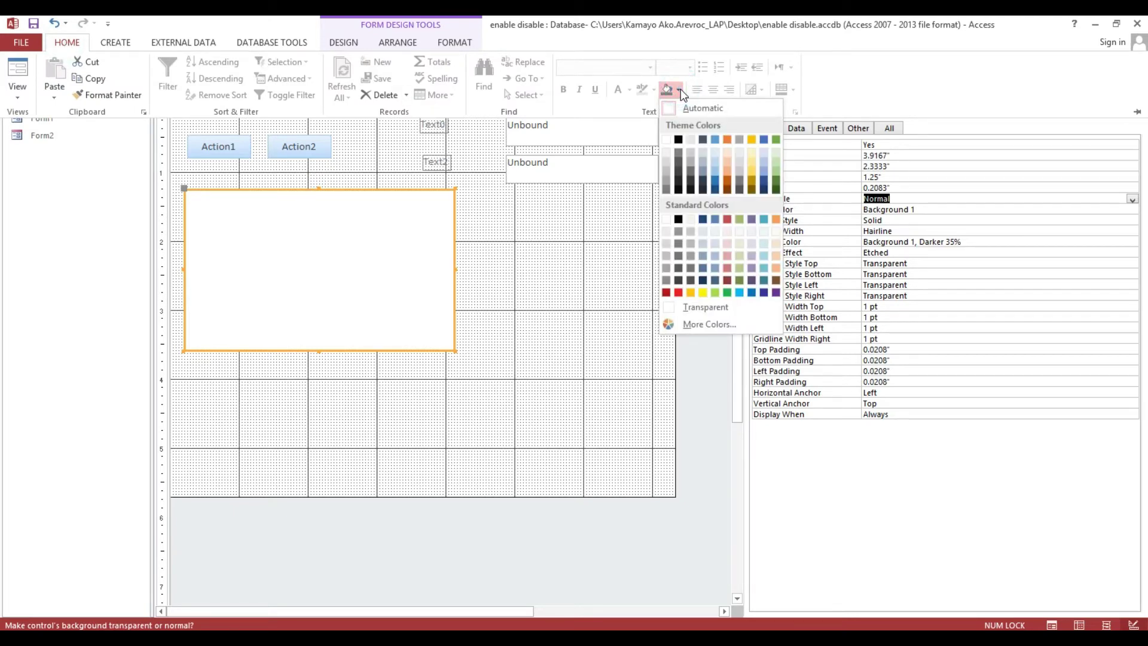
pyautogui.click(666, 292)
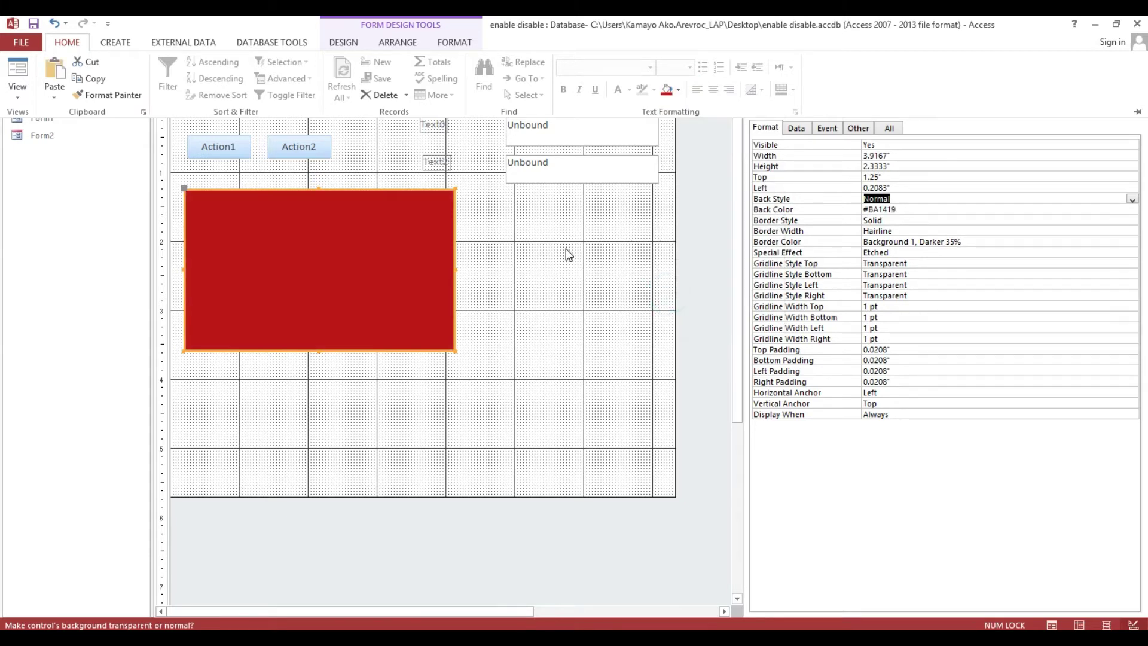
# - Rename the rectangle from Box6 to recRed and paste a copy of it
pyautogui.click(515, 227)
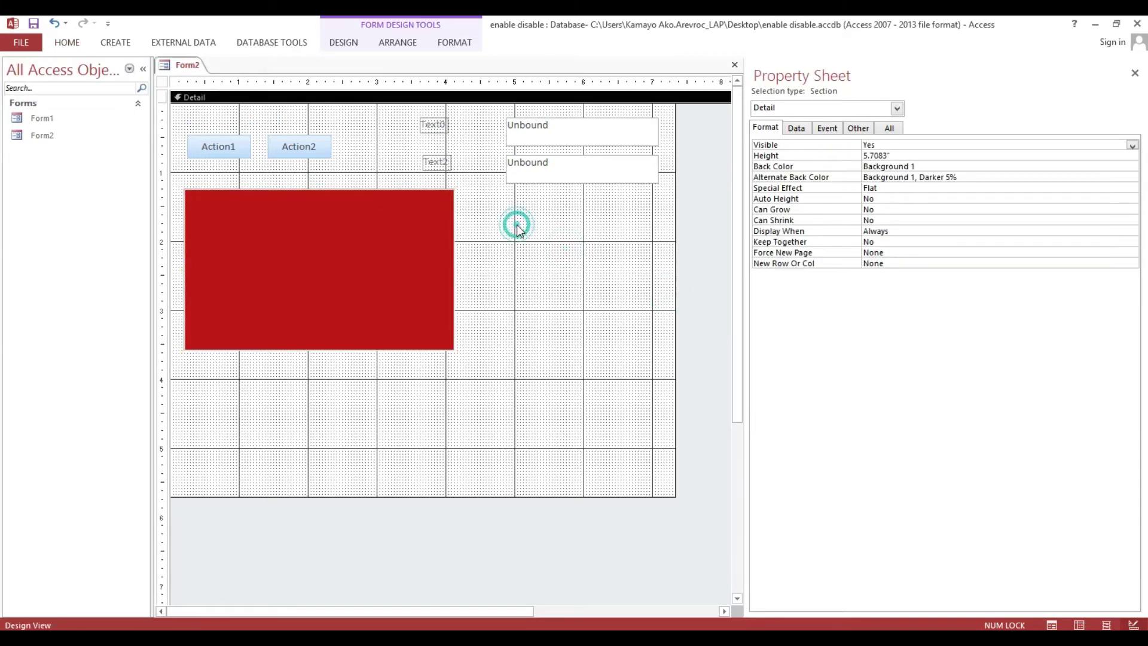
pyautogui.click(428, 229)
pyautogui.click(858, 128)
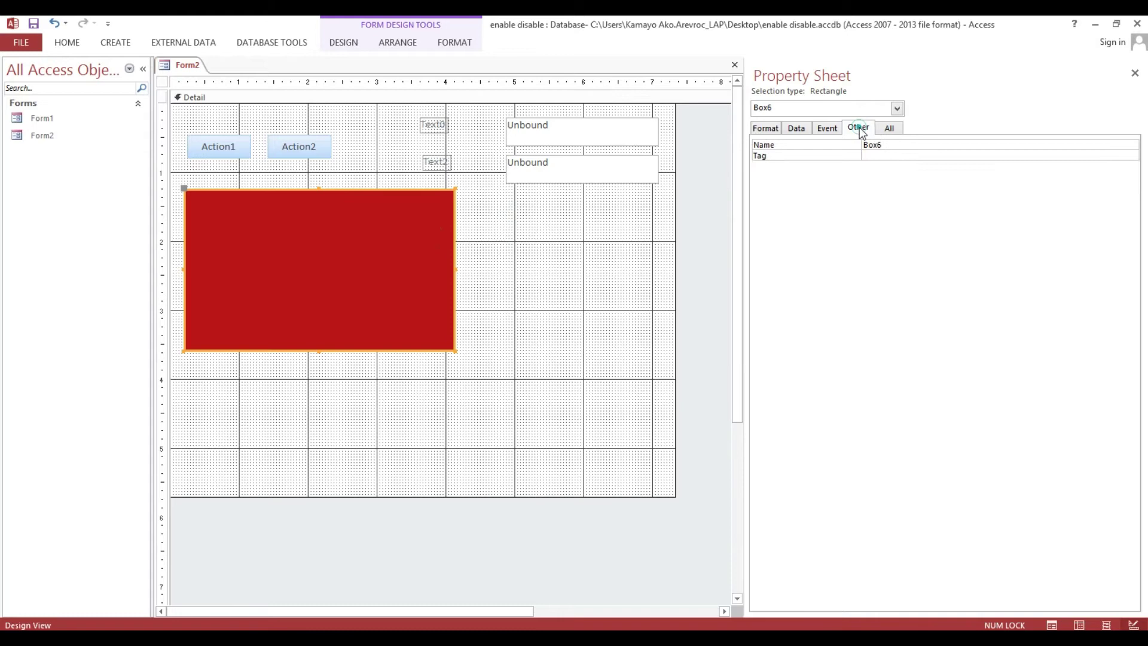
pyautogui.doubleClick(920, 145)
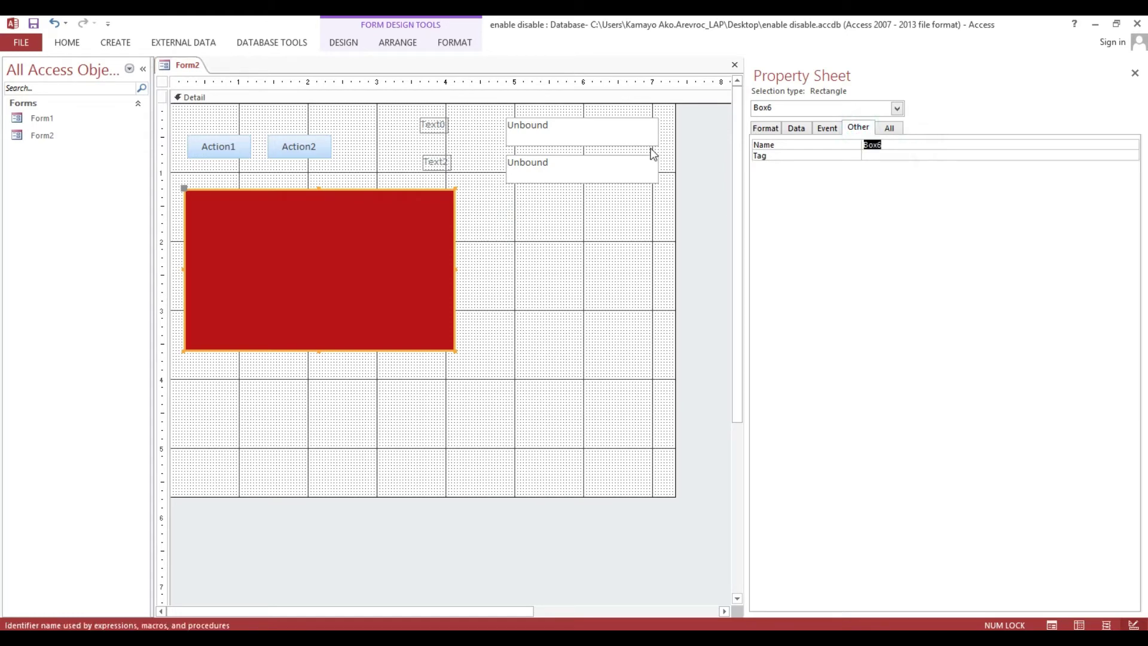
pyautogui.write('recRed')
pyautogui.click(479, 225)
pyautogui.click(426, 224)
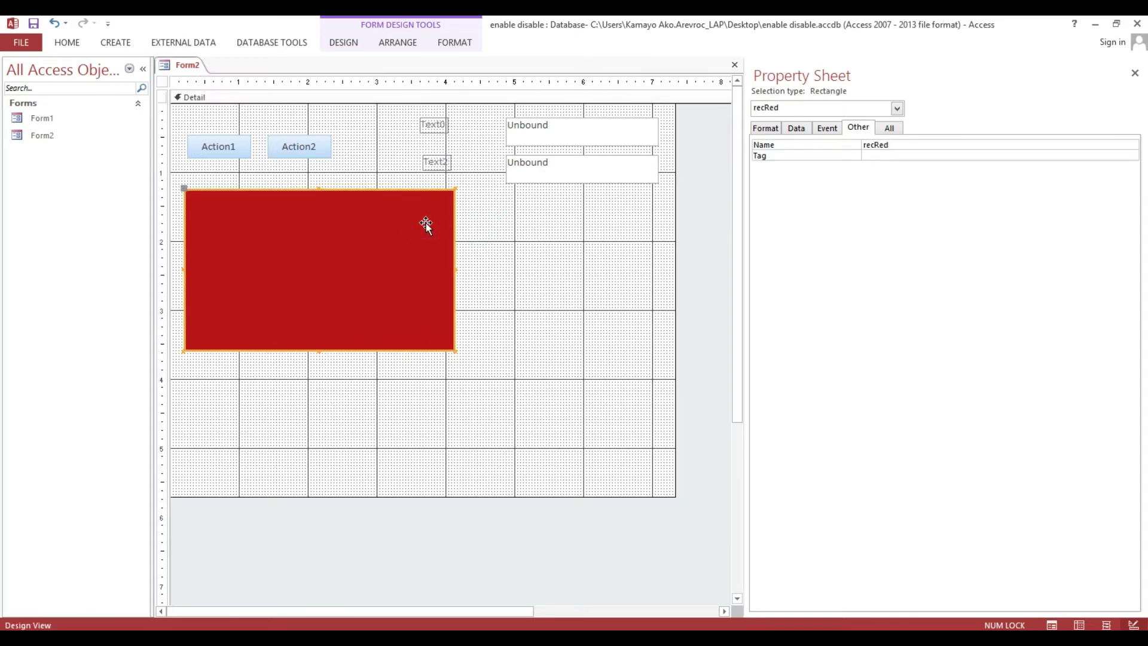
pyautogui.hotkey('ctrl', 'v')
# - Position the copied rectangle over recRed, aligning both on left and top edges
pyautogui.moveTo(347, 411)
pyautogui.mouseDown()
pyautogui.moveTo(396, 277)
pyautogui.moveTo(353, 242)
pyautogui.moveTo(434, 252)
pyautogui.moveTo(350, 191)
pyautogui.mouseUp()
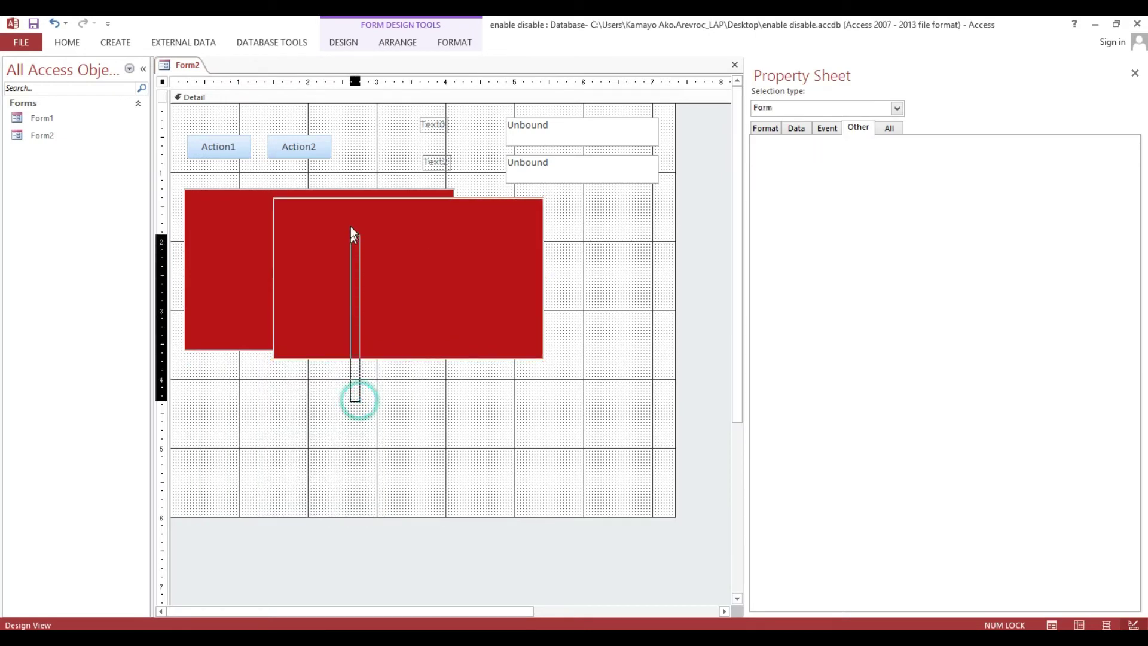
pyautogui.rightClick(352, 189)
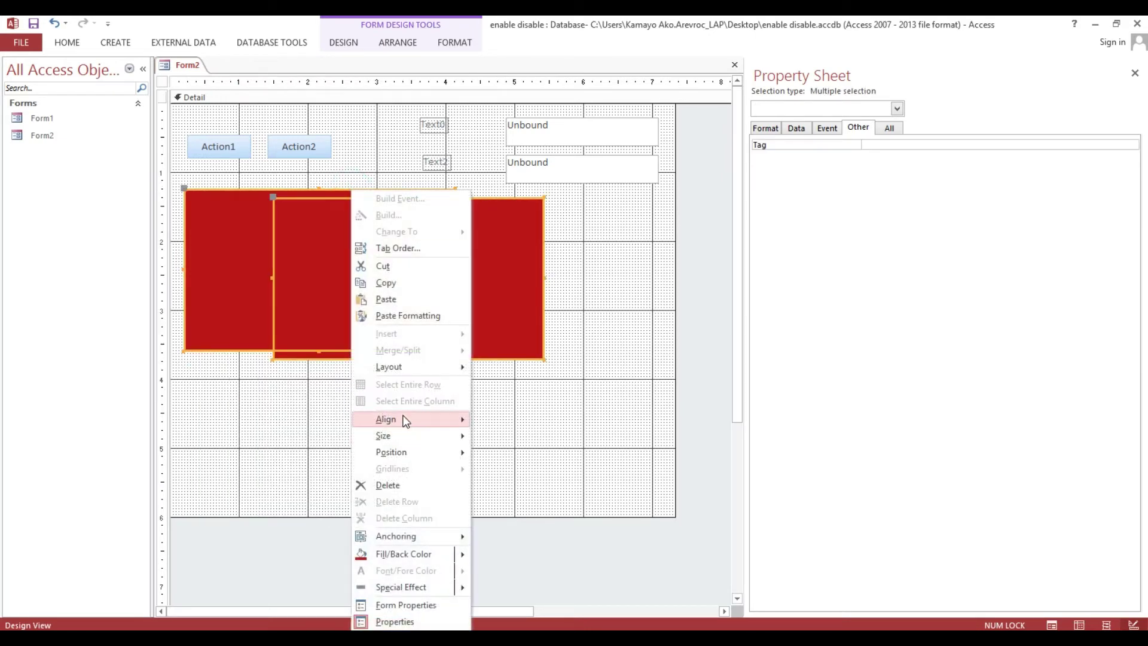
pyautogui.moveTo(386, 419)
pyautogui.click(483, 425)
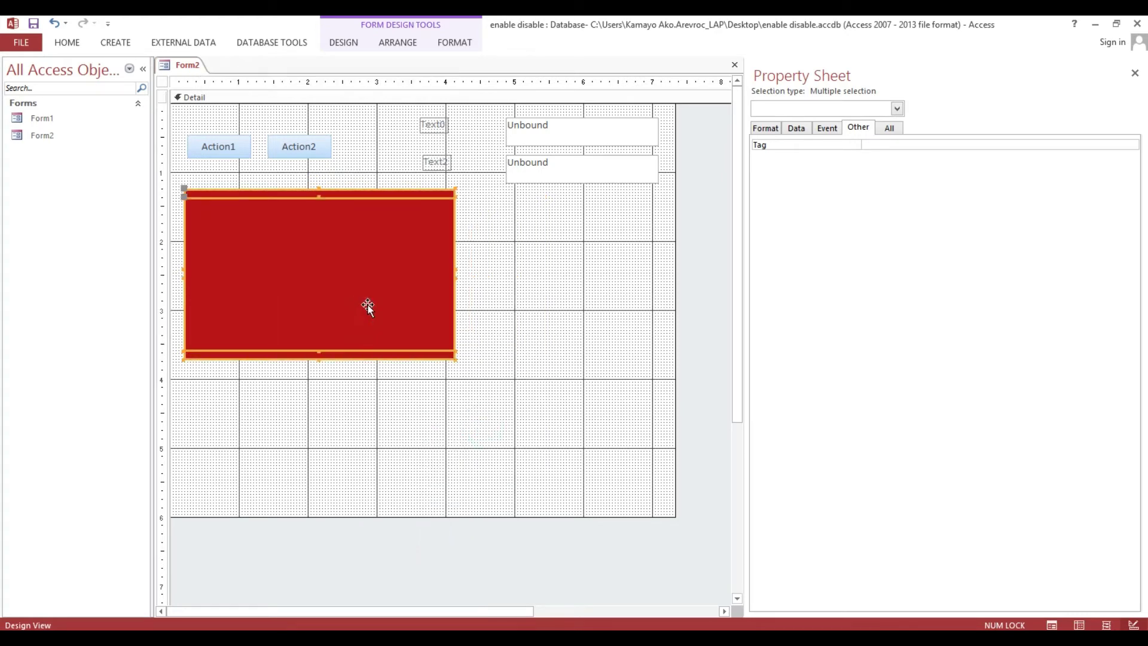
pyautogui.moveTo(383, 278); pyautogui.dragTo(445, 274)
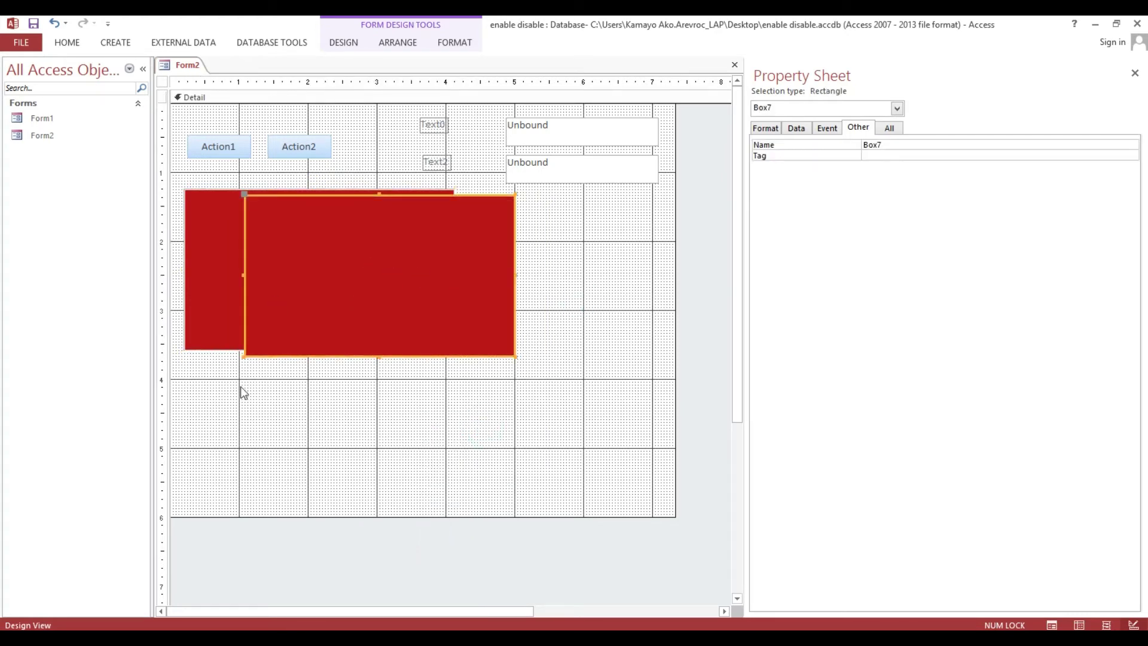
pyautogui.moveTo(239, 400); pyautogui.dragTo(287, 324)
pyautogui.rightClick(287, 324)
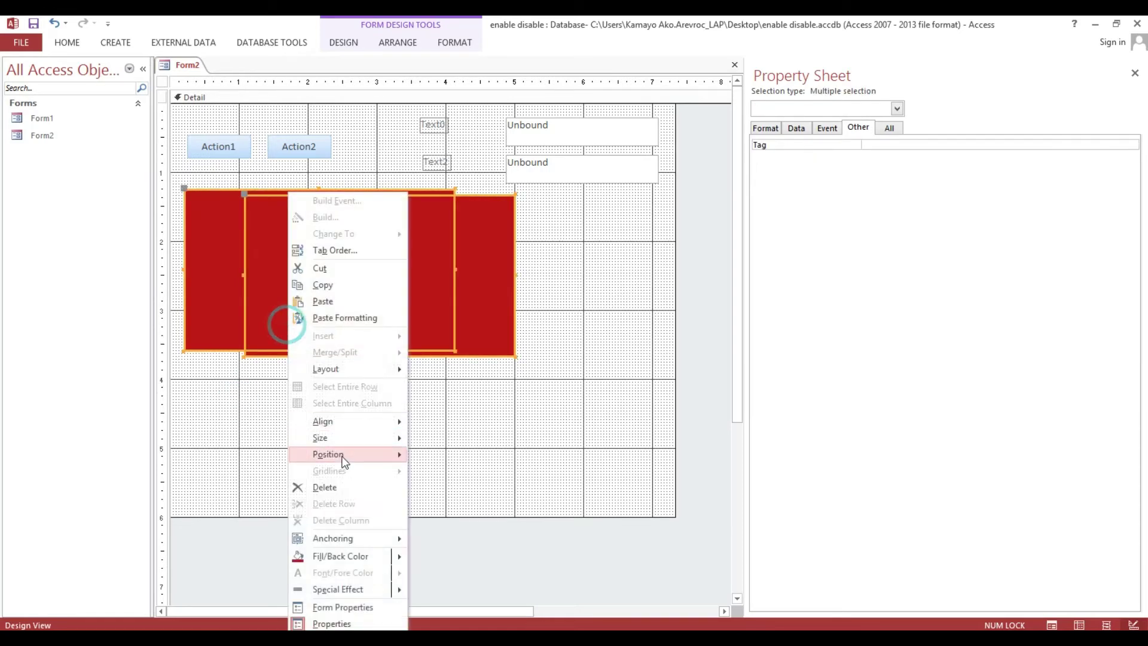
pyautogui.click(444, 452)
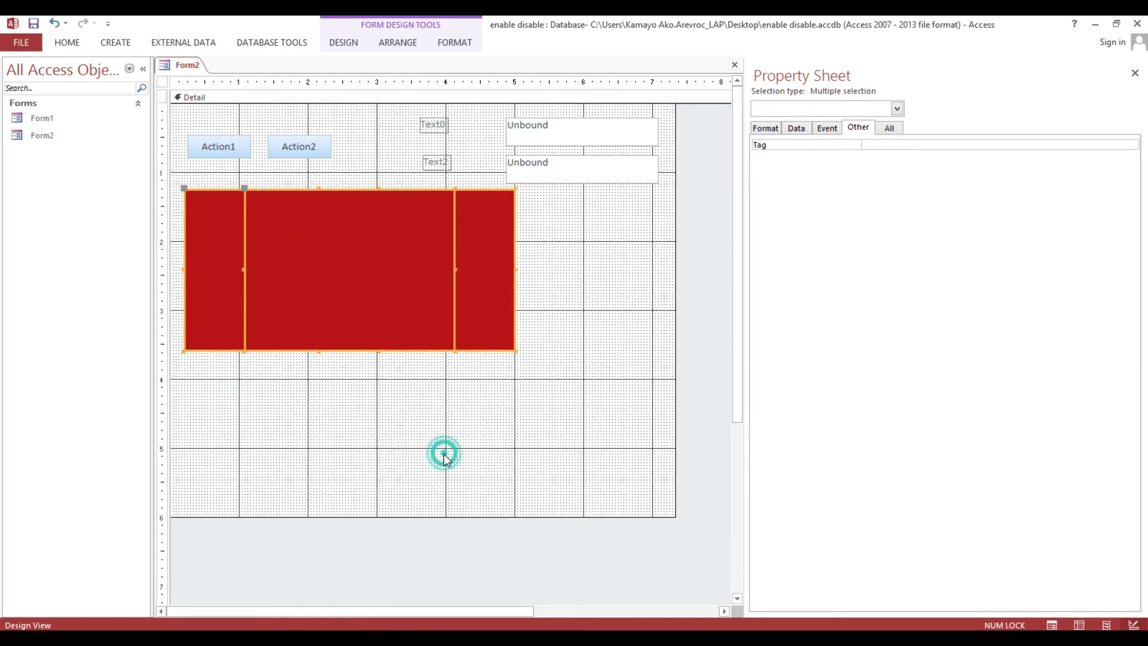
# - Rename the larger rectangle Box7 to recBlue
pyautogui.click(484, 278)
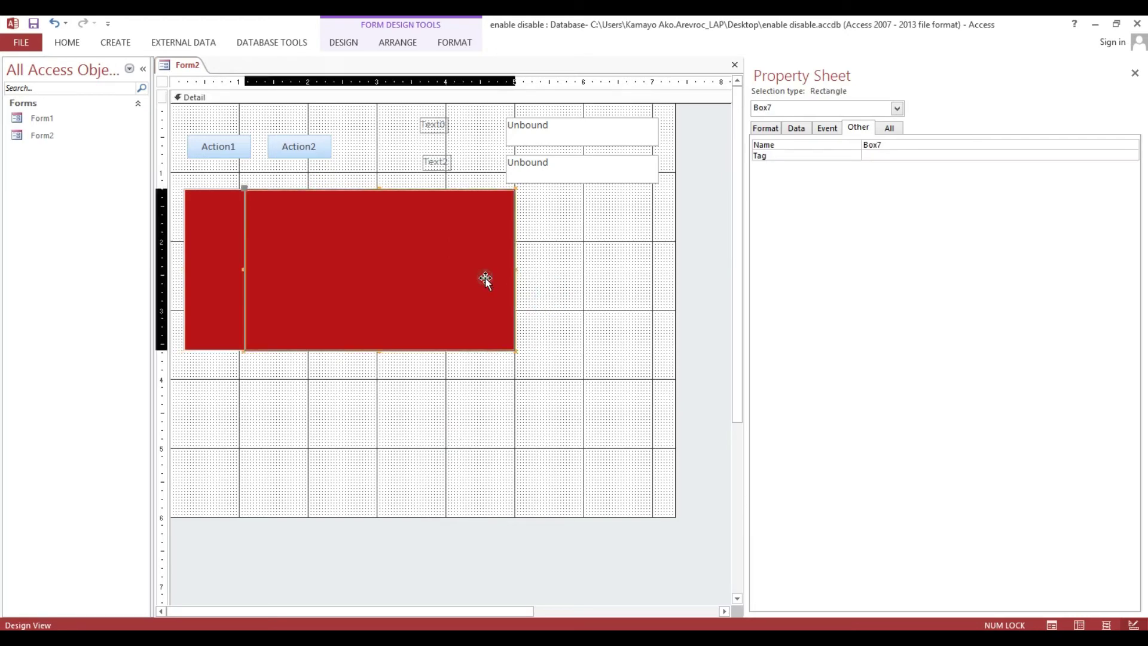
pyautogui.doubleClick(905, 143)
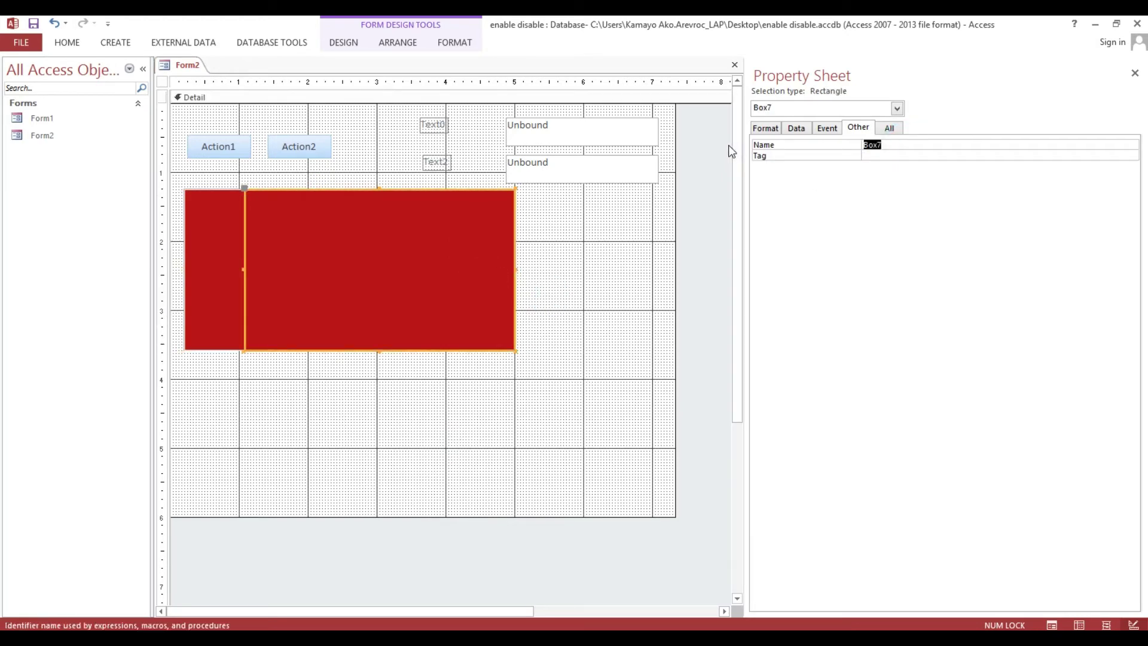
pyautogui.write('rec')
pyautogui.write('Blu')
pyautogui.press('BackSpace')
pyautogui.press('BackSpace')
pyautogui.write('lue')
pyautogui.press('Return')
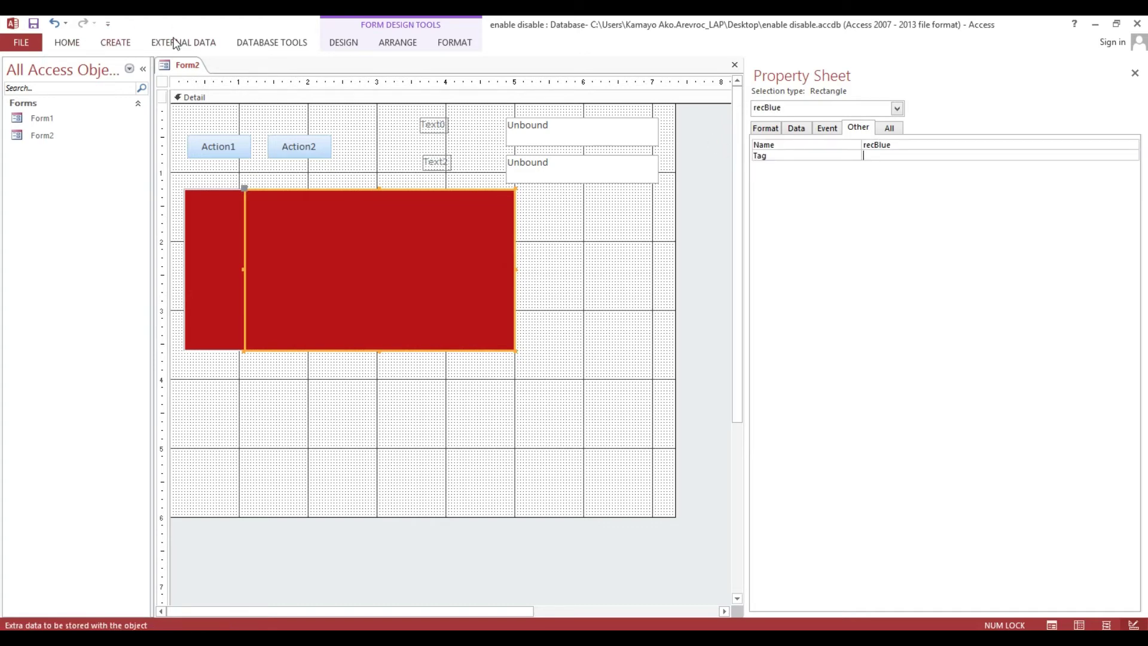
# - Change recBlue's fill colour to dark blue
pyautogui.click(71, 44)
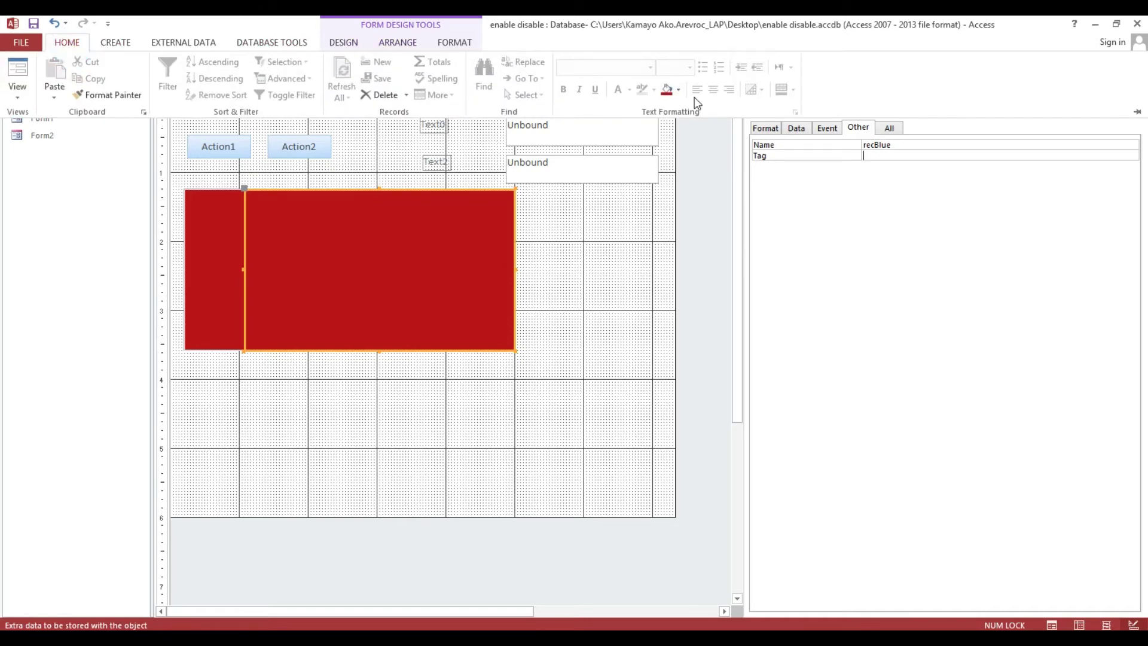
pyautogui.click(678, 89)
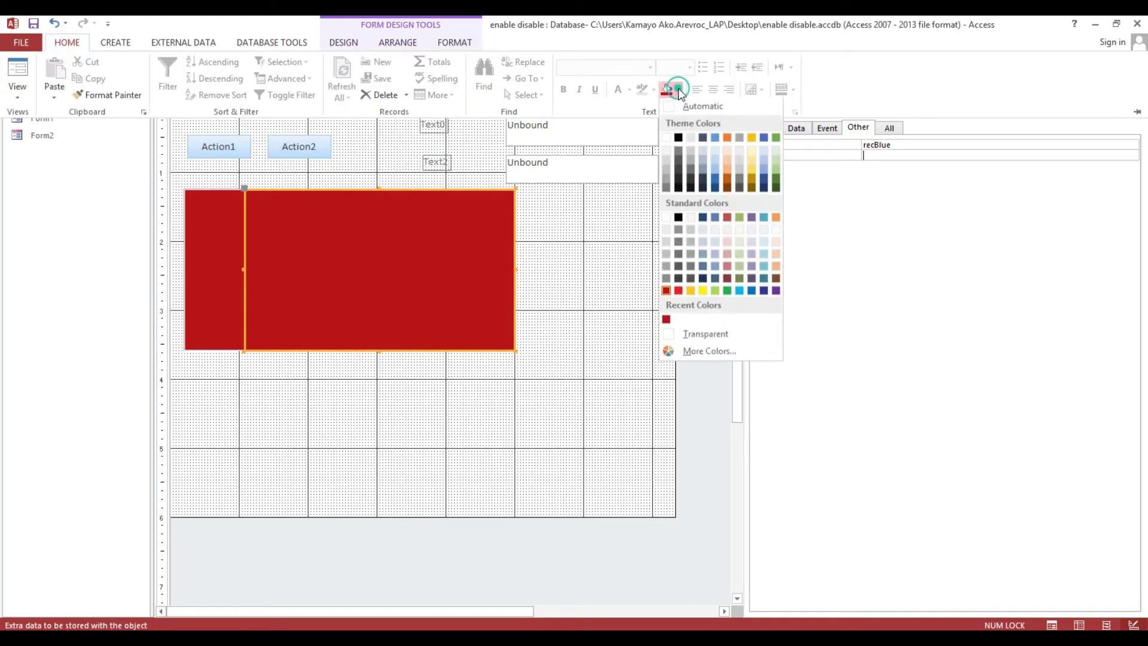
pyautogui.click(763, 292)
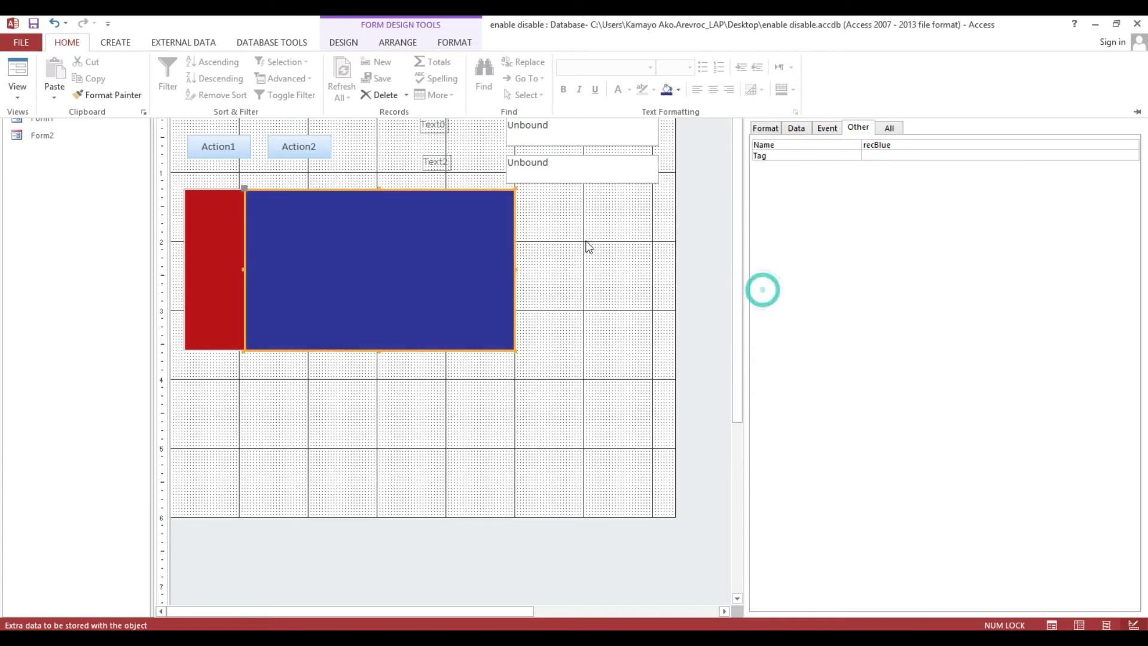
pyautogui.click(579, 233)
pyautogui.click(525, 232)
# - Move the blue rectangle over the red one, then shift it lower so red's top strip shows
pyautogui.moveTo(393, 234); pyautogui.dragTo(332, 227)
pyautogui.moveTo(268, 370); pyautogui.dragTo(260, 407)
pyautogui.click(261, 408)
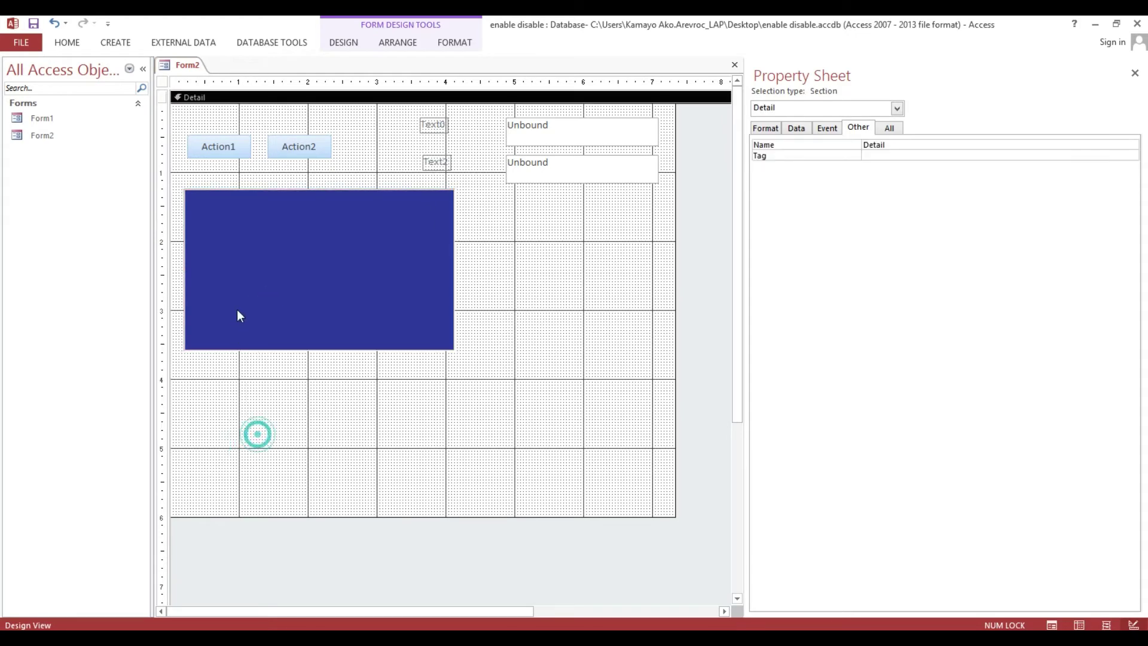
pyautogui.click(227, 266)
pyautogui.click(252, 375)
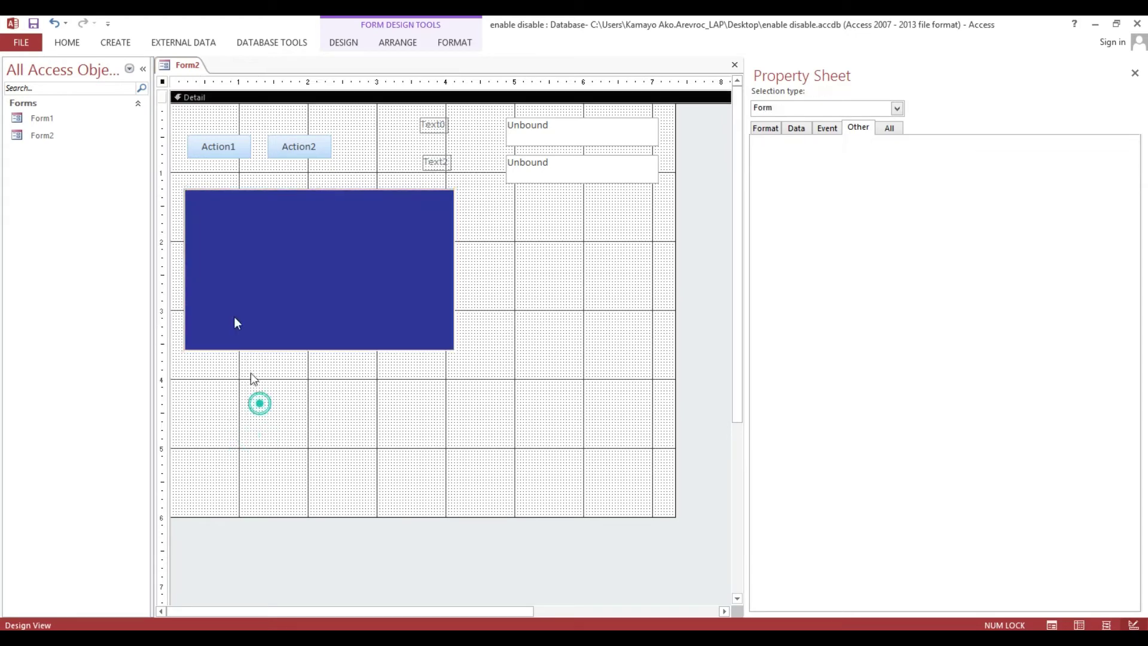
pyautogui.click(210, 145)
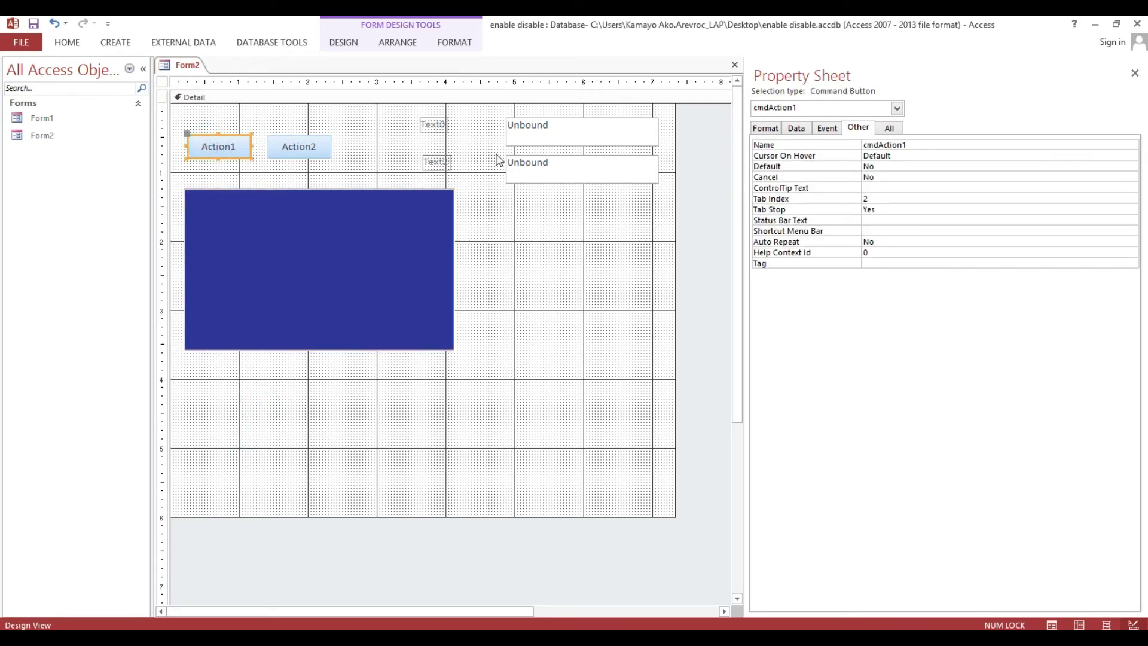
pyautogui.click(251, 214)
pyautogui.moveTo(251, 214); pyautogui.dragTo(252, 246)
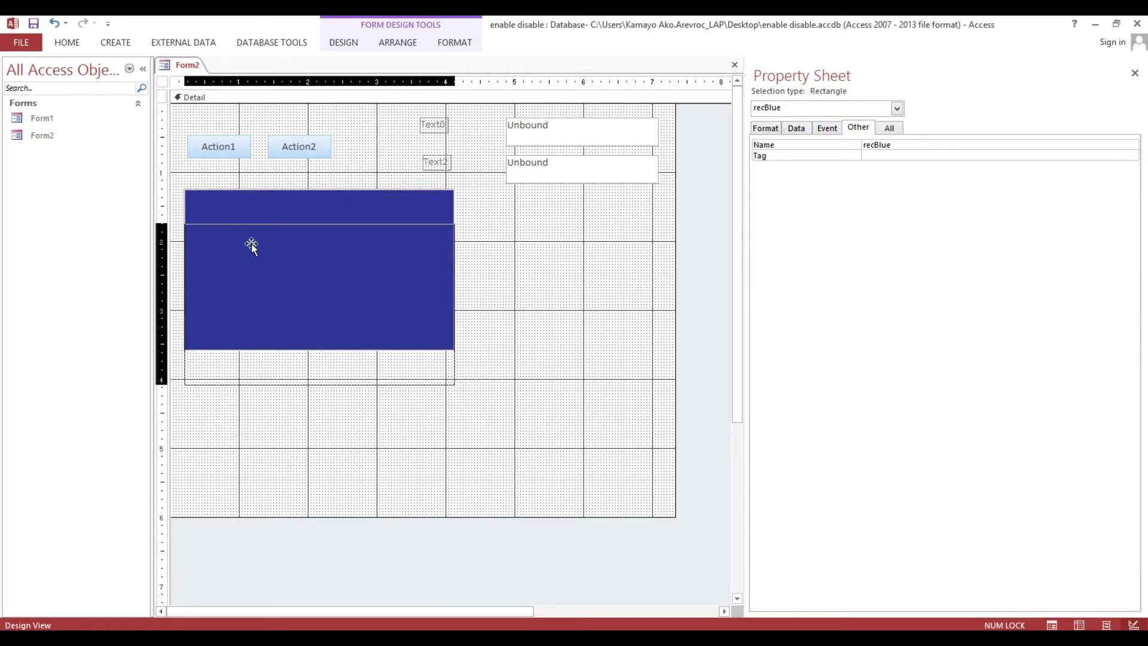
# - Confirm the red rectangle is named recRed, then show Action1's event properties
pyautogui.click(251, 197)
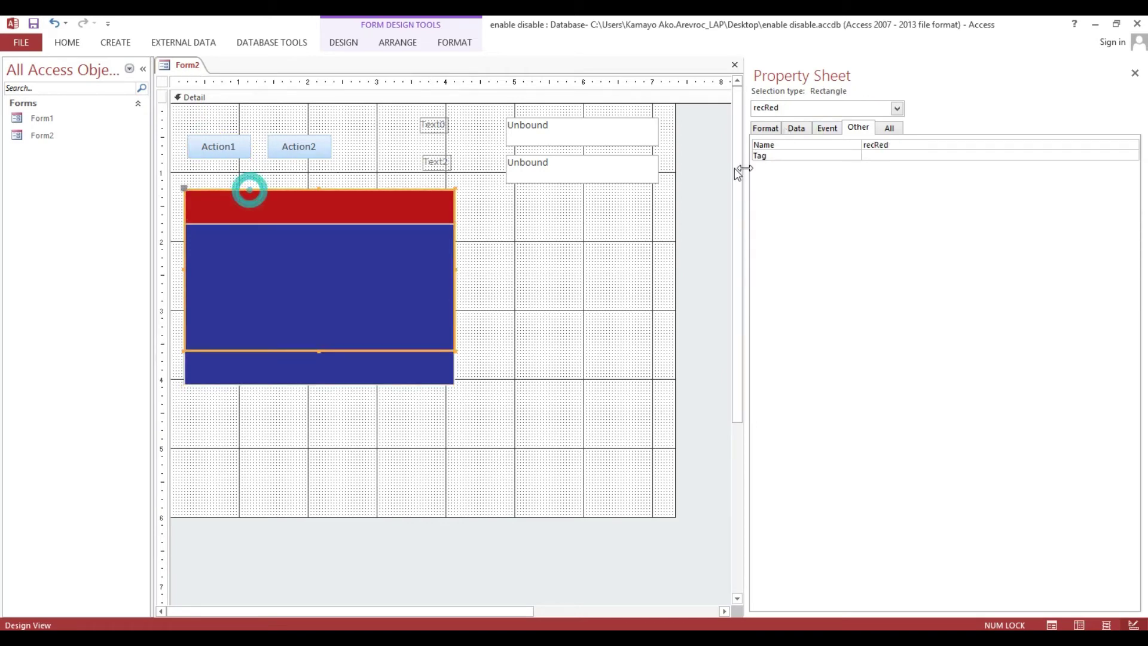
pyautogui.doubleClick(909, 144)
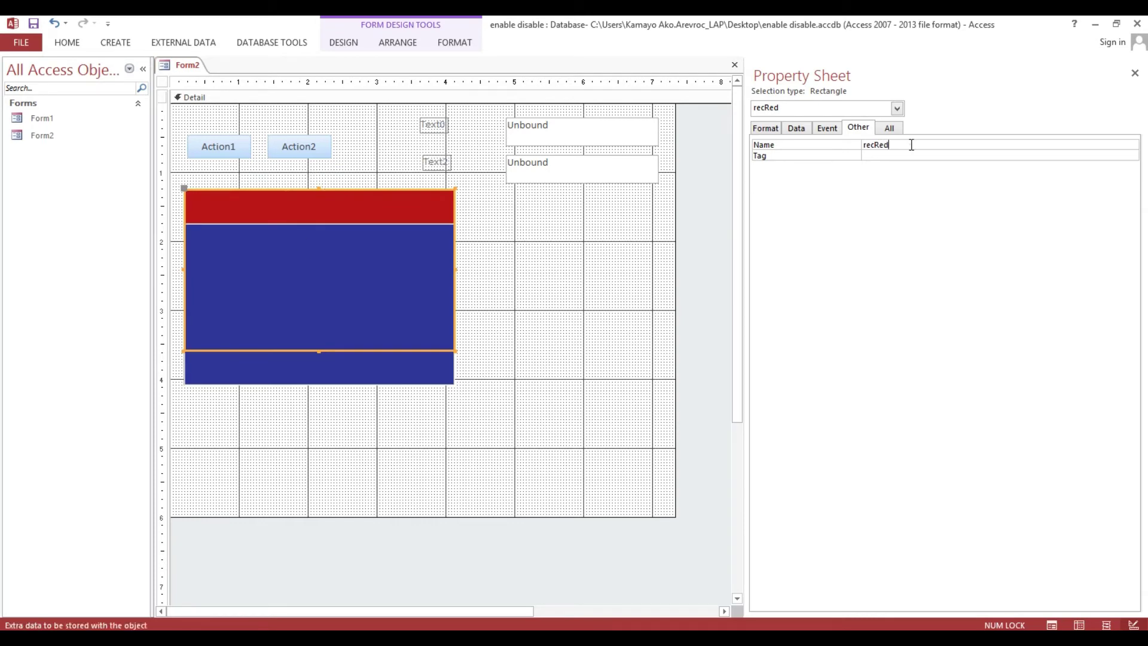
pyautogui.click(234, 148)
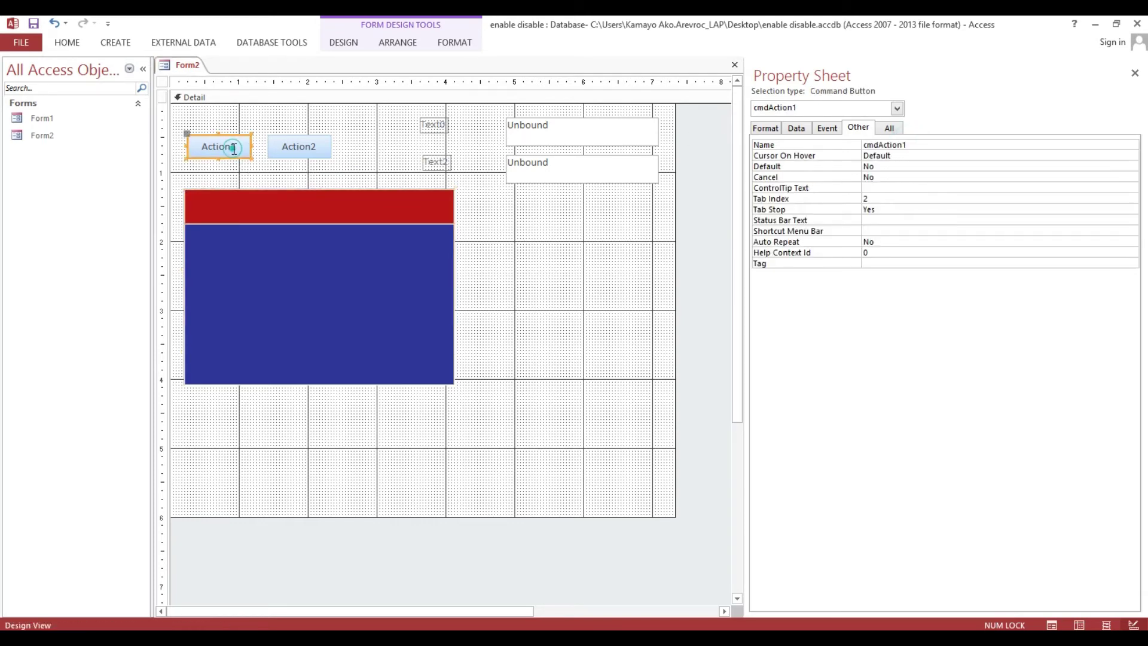
pyautogui.click(819, 129)
# - In Action1's Click code, replace the old txtFullName If…End If block with blank lines
pyautogui.click(1133, 146)
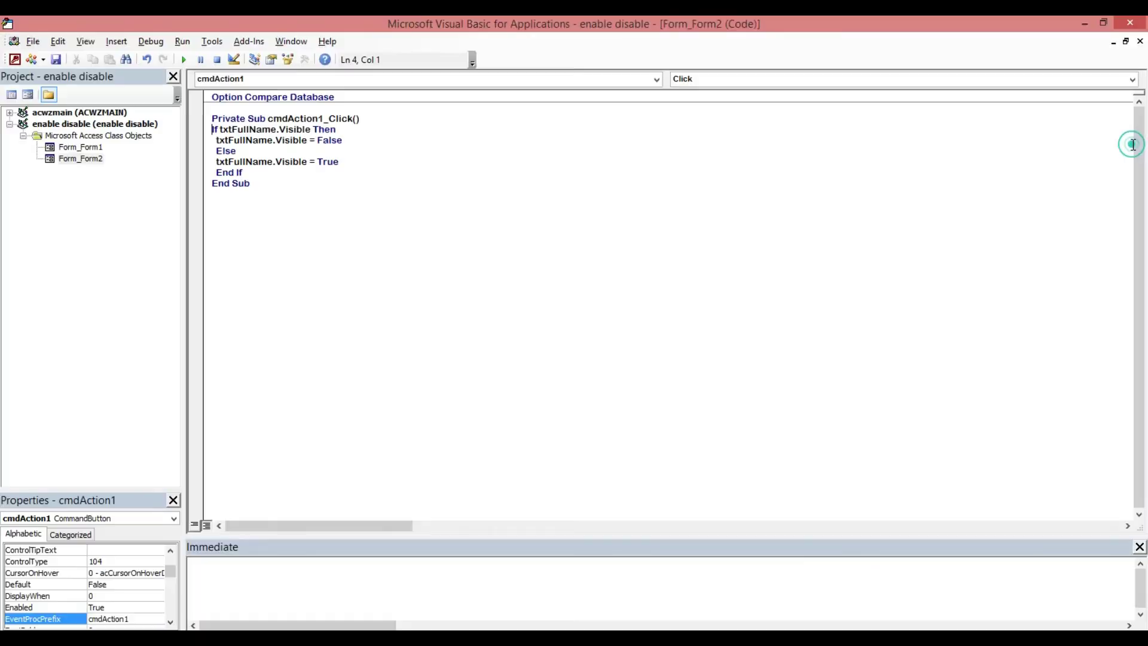
pyautogui.moveTo(213, 131); pyautogui.dragTo(359, 176)
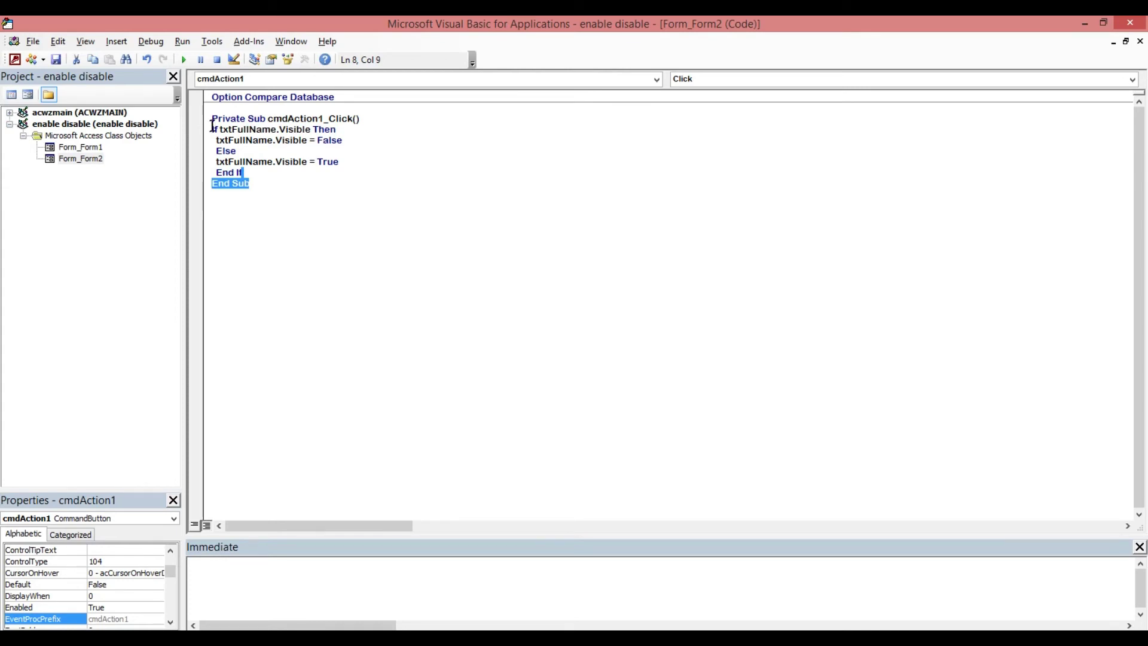
pyautogui.moveTo(212, 127); pyautogui.dragTo(393, 168)
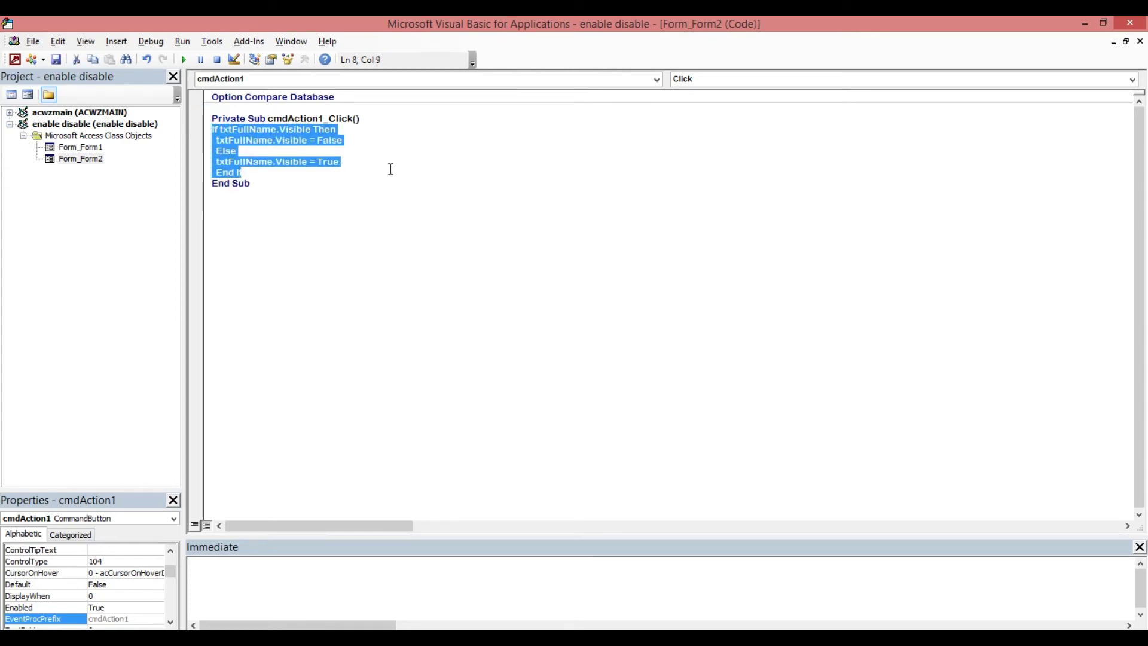
pyautogui.press('Delete')
pyautogui.press('Return')
pyautogui.press('Return')
pyautogui.write('recRe')
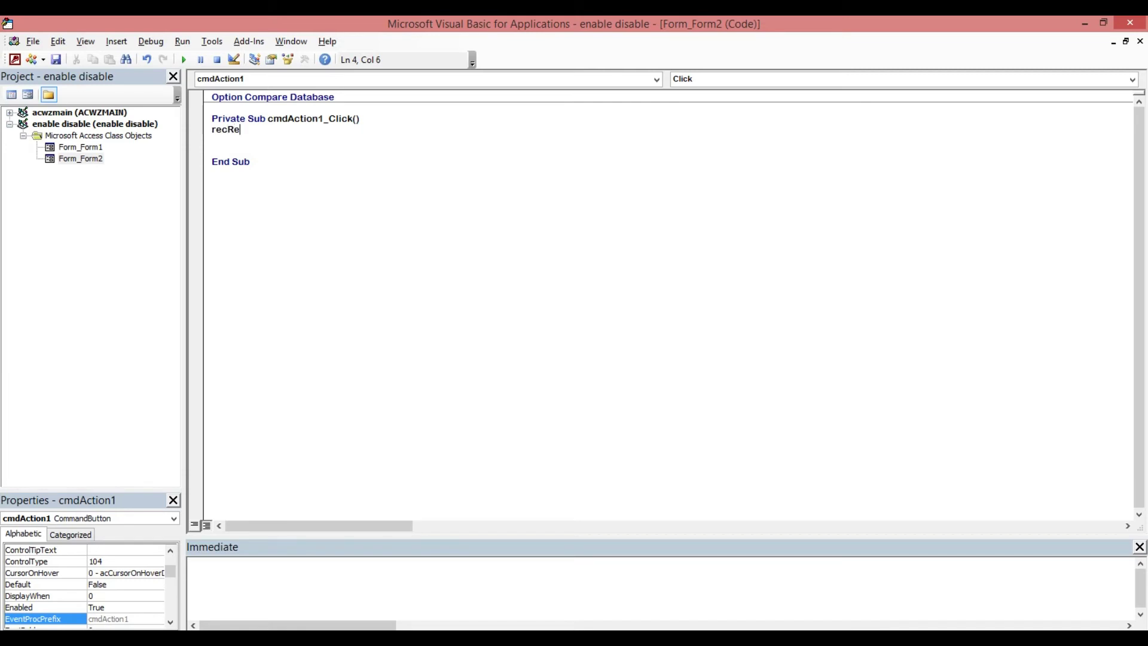
# - Add the line recRed.Visible = True to cmdAction1_Click
pyautogui.write('d.')
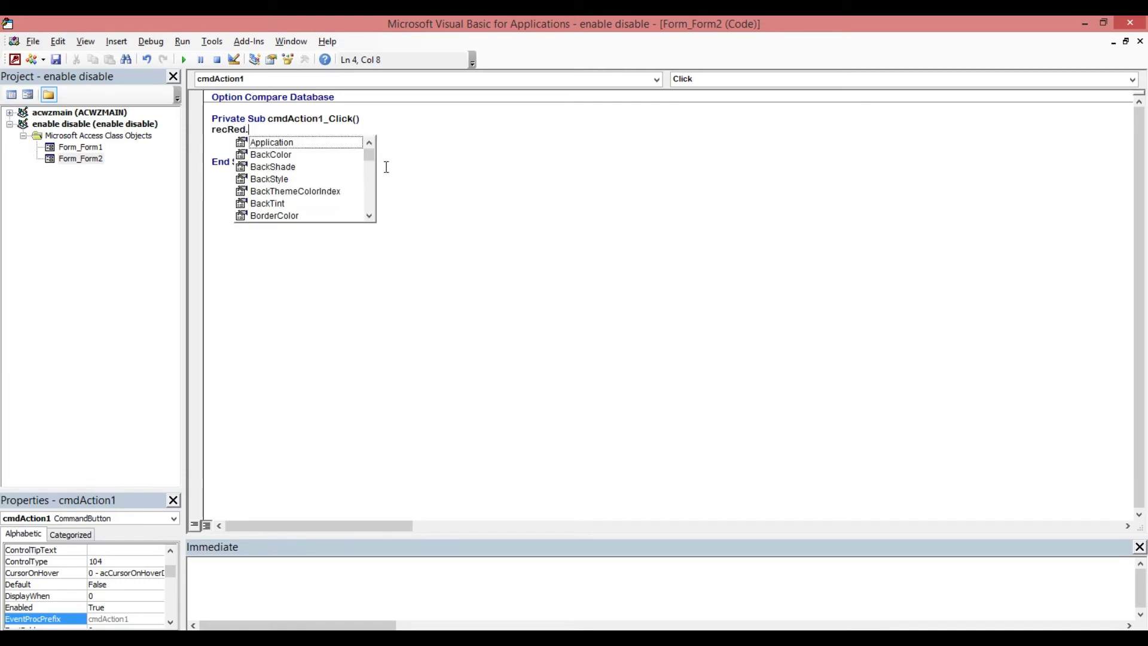
pyautogui.write('vi')
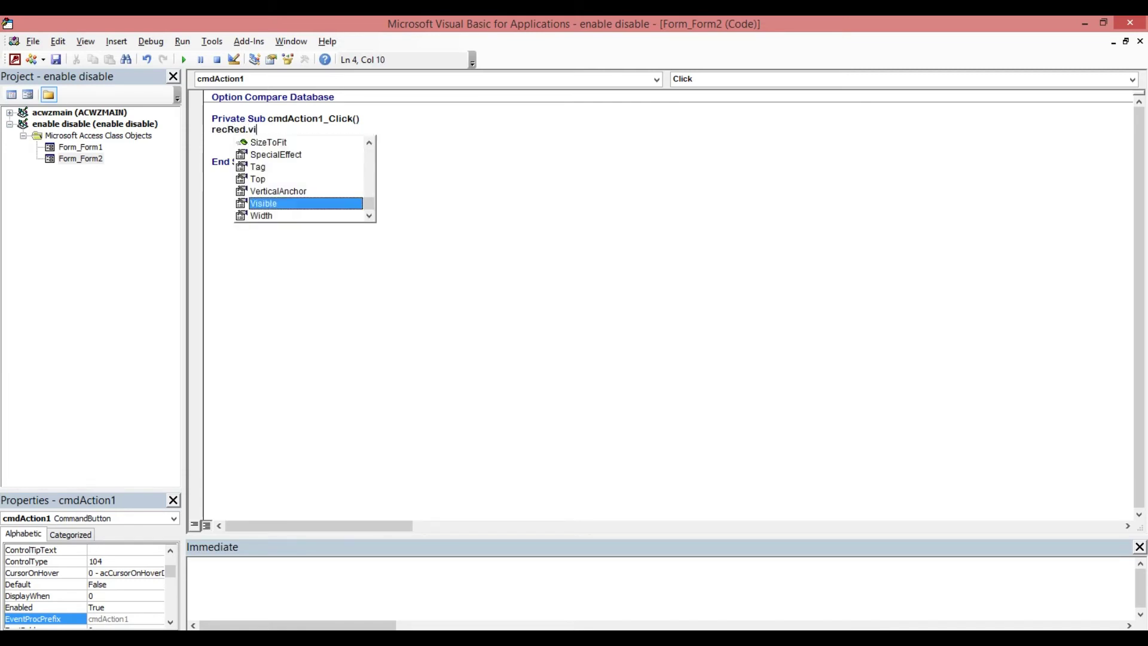
pyautogui.press('Tab')
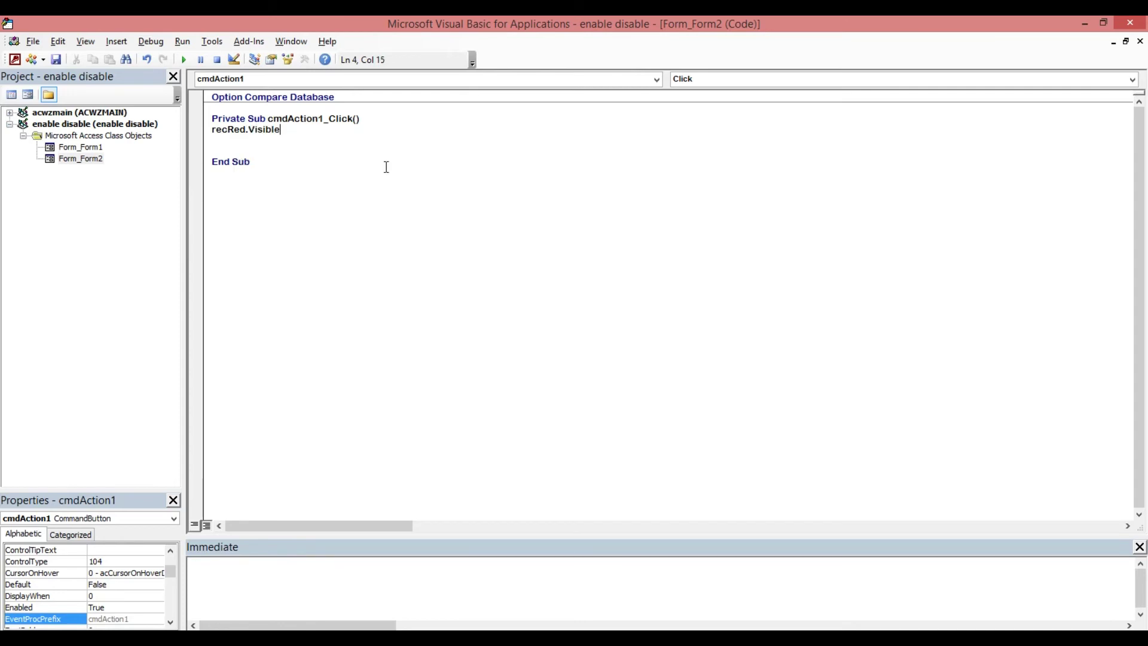
pyautogui.write('=')
pyautogui.press('Down')
pyautogui.press('Down')
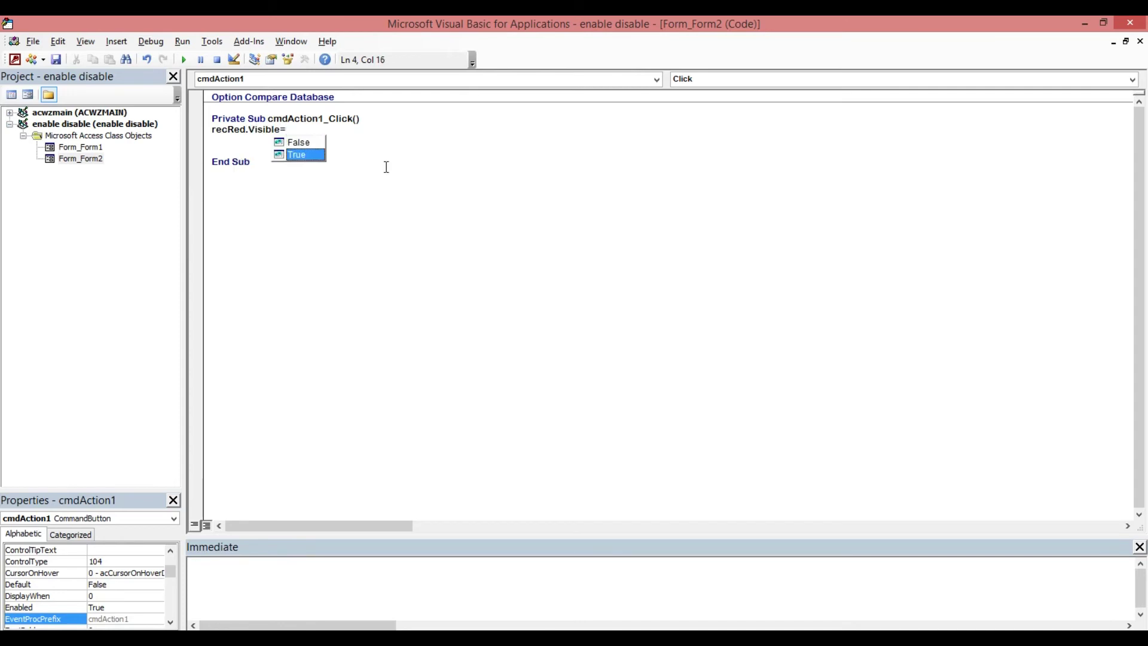
pyautogui.press('Up')
pyautogui.press('Down')
pyautogui.press('Tab')
pyautogui.press('Return')
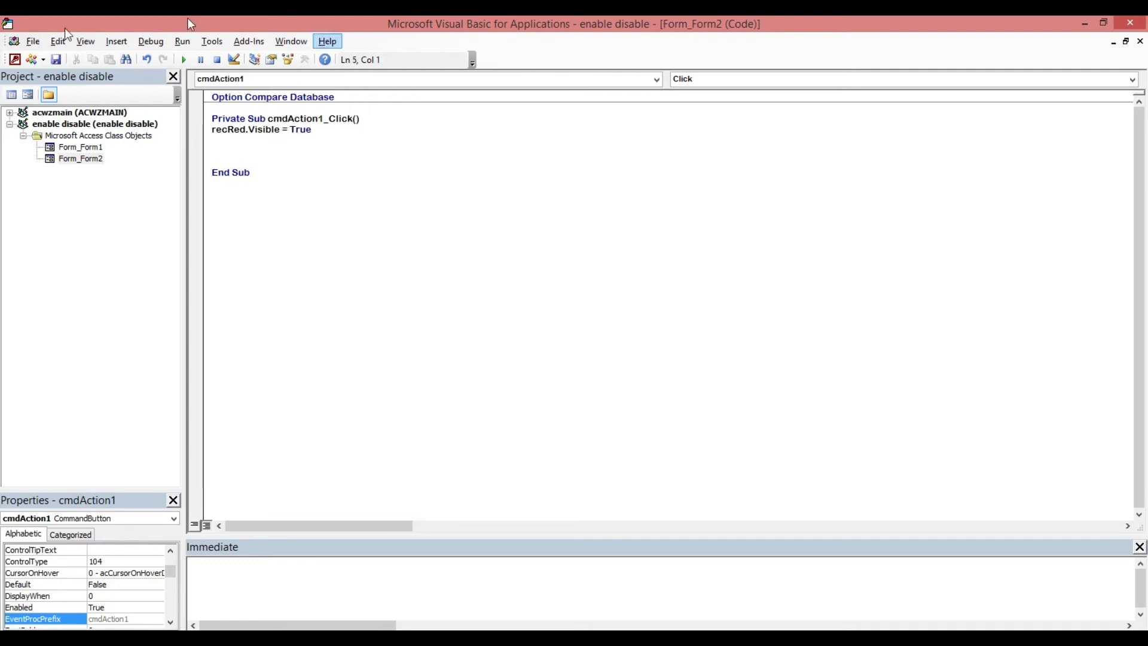
# - Check the blue rectangle's name, add recBlue.Visible = False, and remove the blank line before End Sub
pyautogui.click(15, 59)
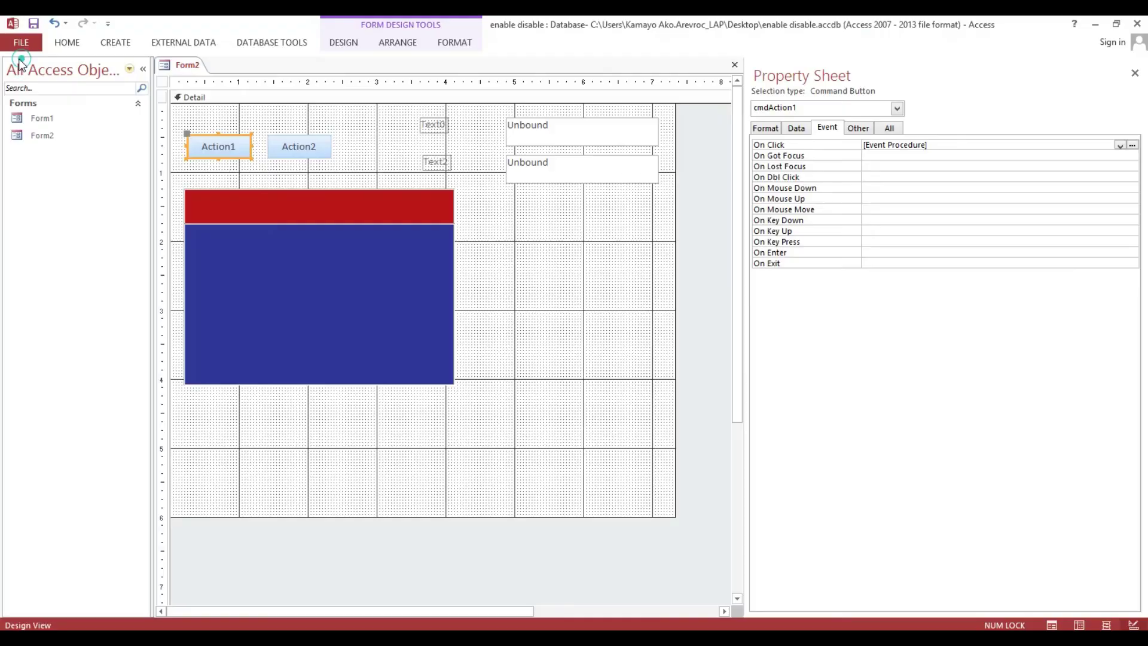
pyautogui.click(316, 197)
pyautogui.click(402, 359)
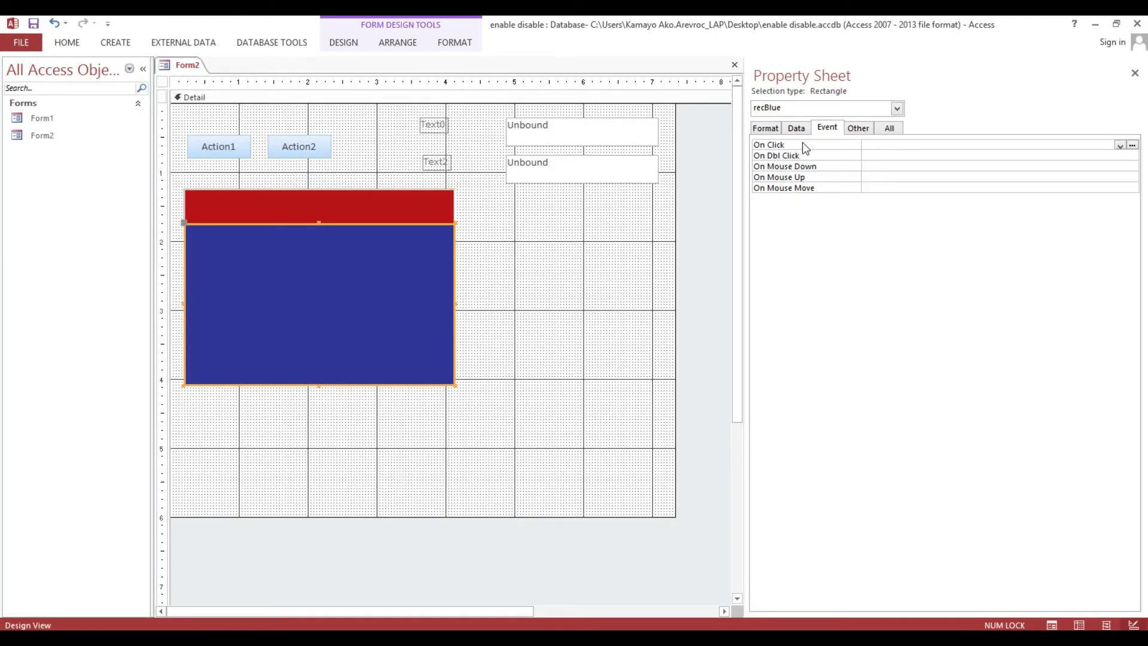
pyautogui.hotkey('alt', 'F11')
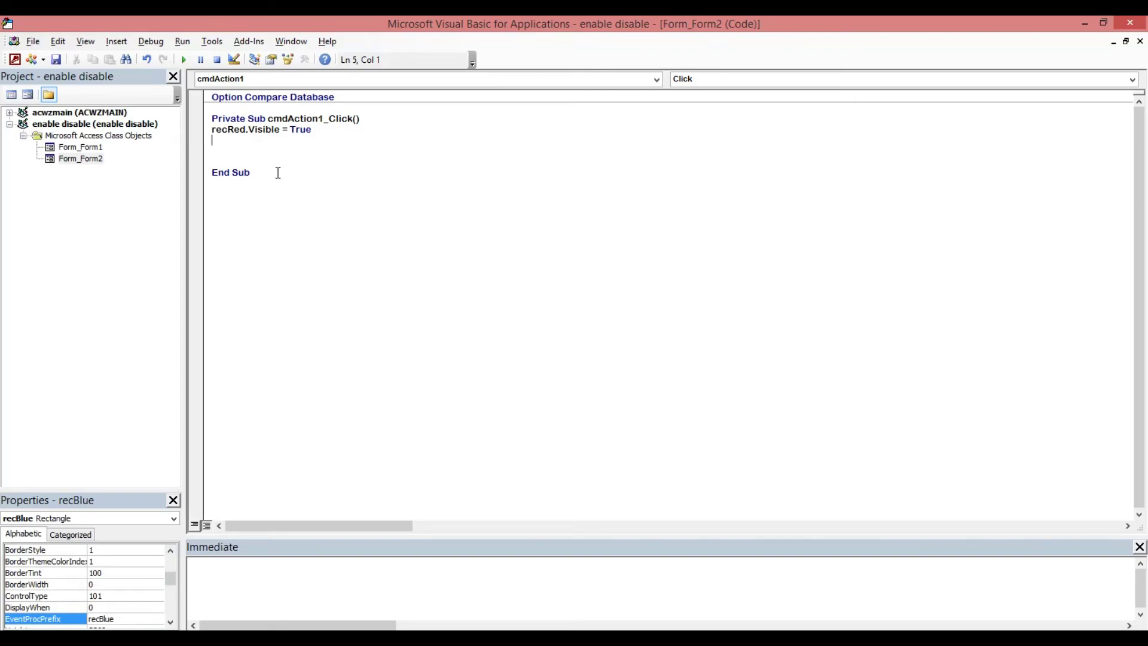
pyautogui.write('recB')
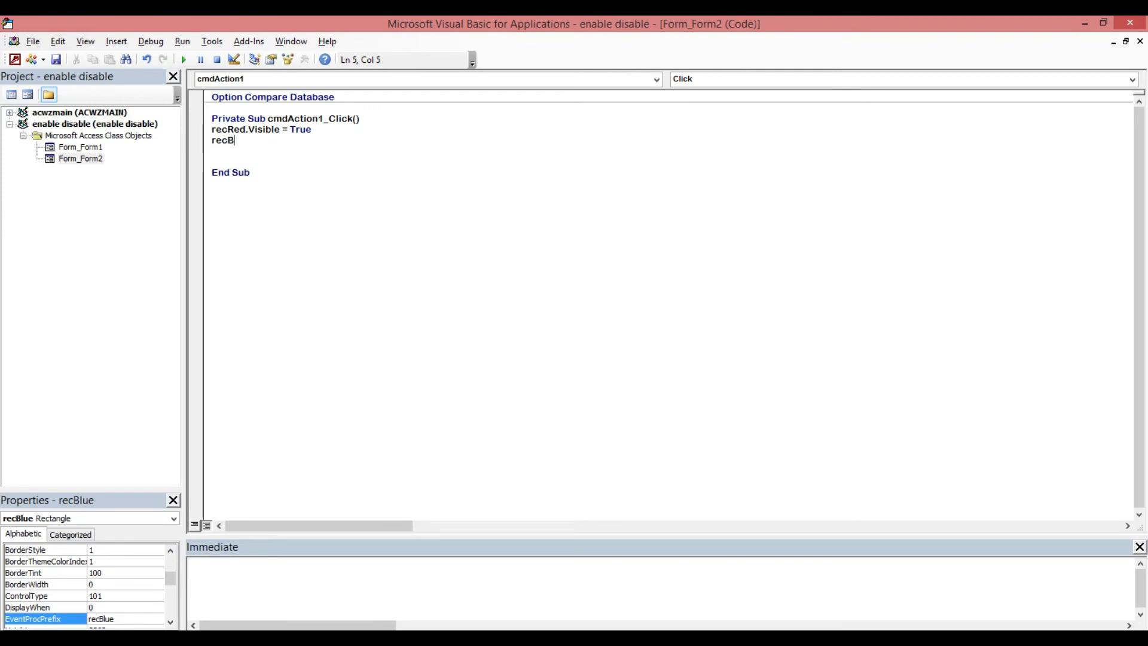
pyautogui.write('lue.vi')
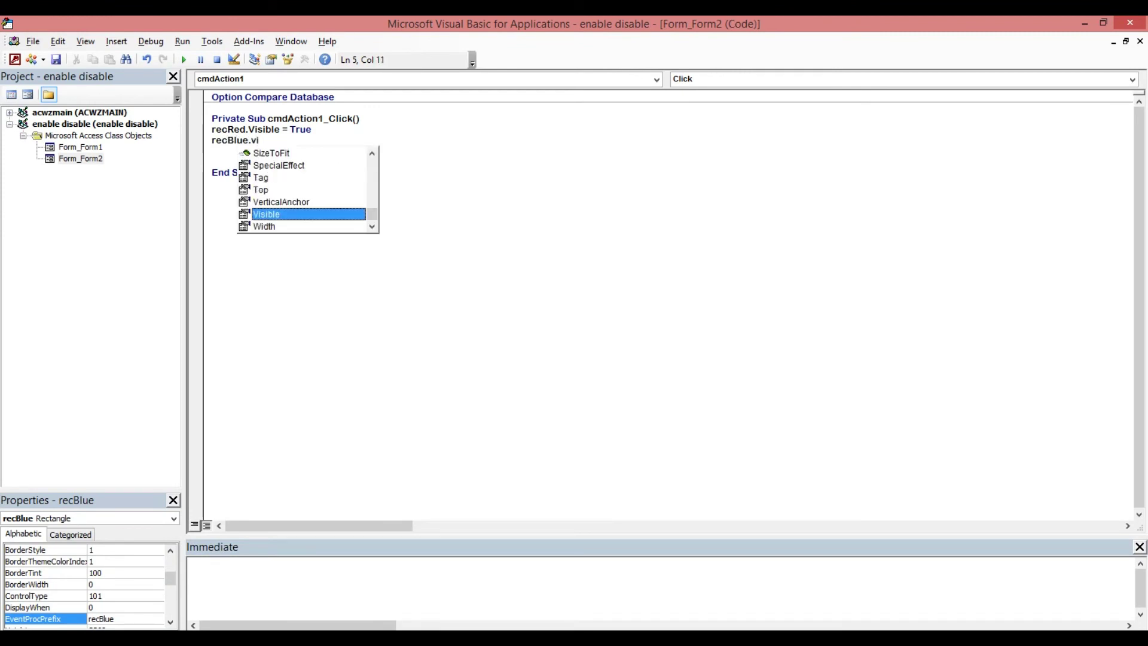
pyautogui.press('Tab')
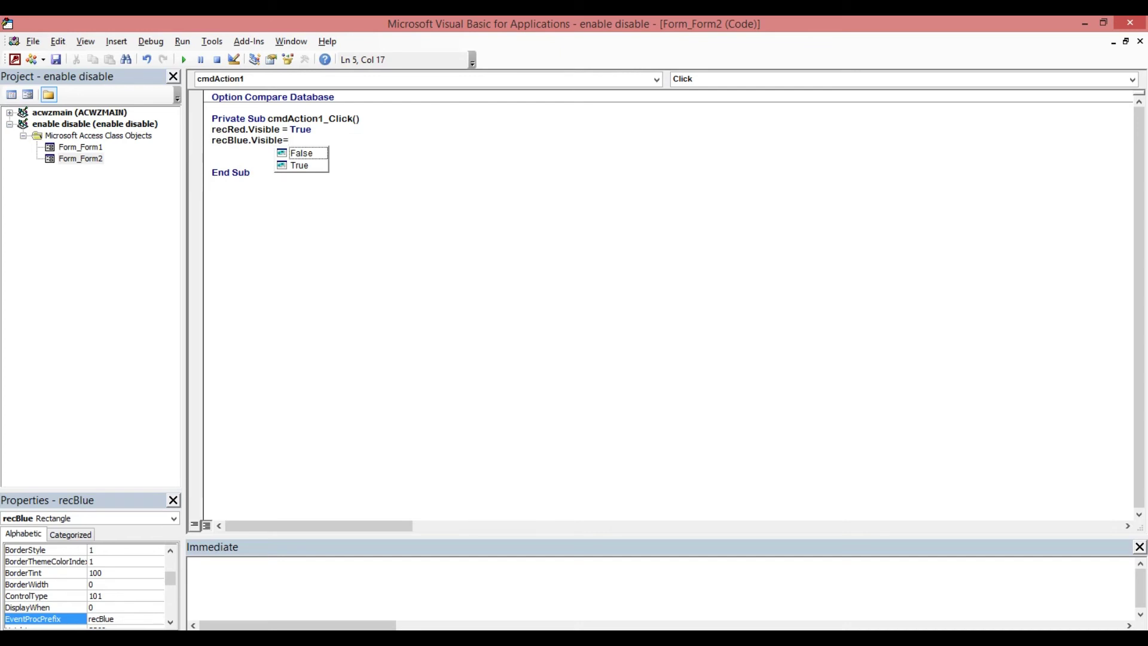
pyautogui.press('Down')
pyautogui.press('Tab')
pyautogui.press('Down')
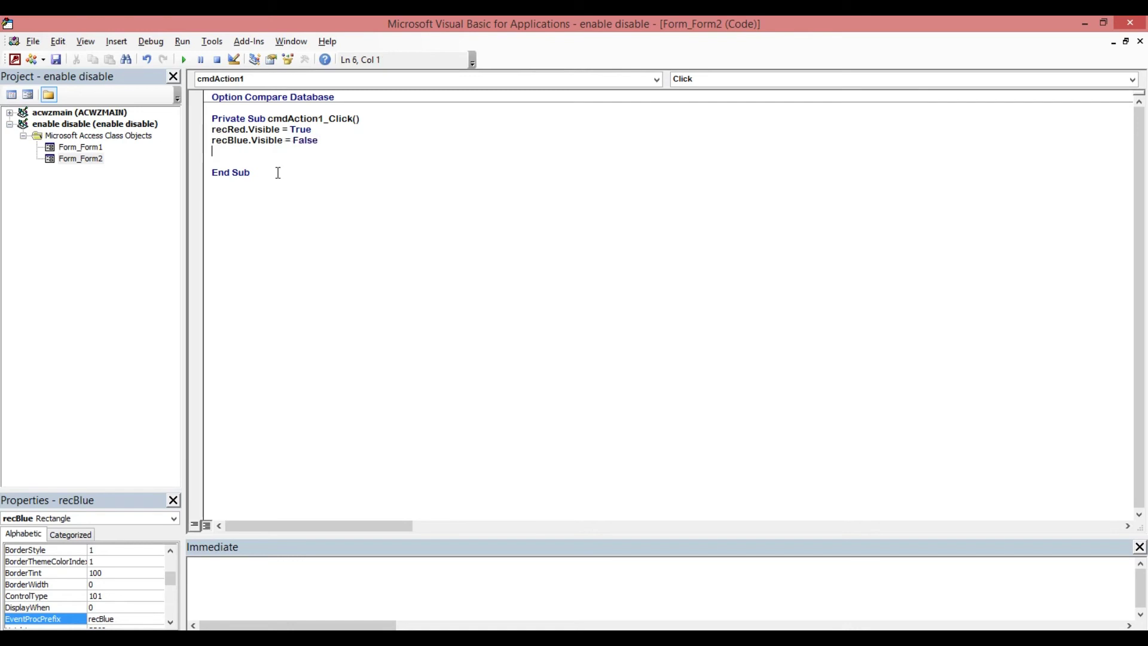
pyautogui.press('Delete')
pyautogui.press('Delete')
# - Align the red and blue rectangles by their top edges in Form2's design
pyautogui.click(1129, 22)
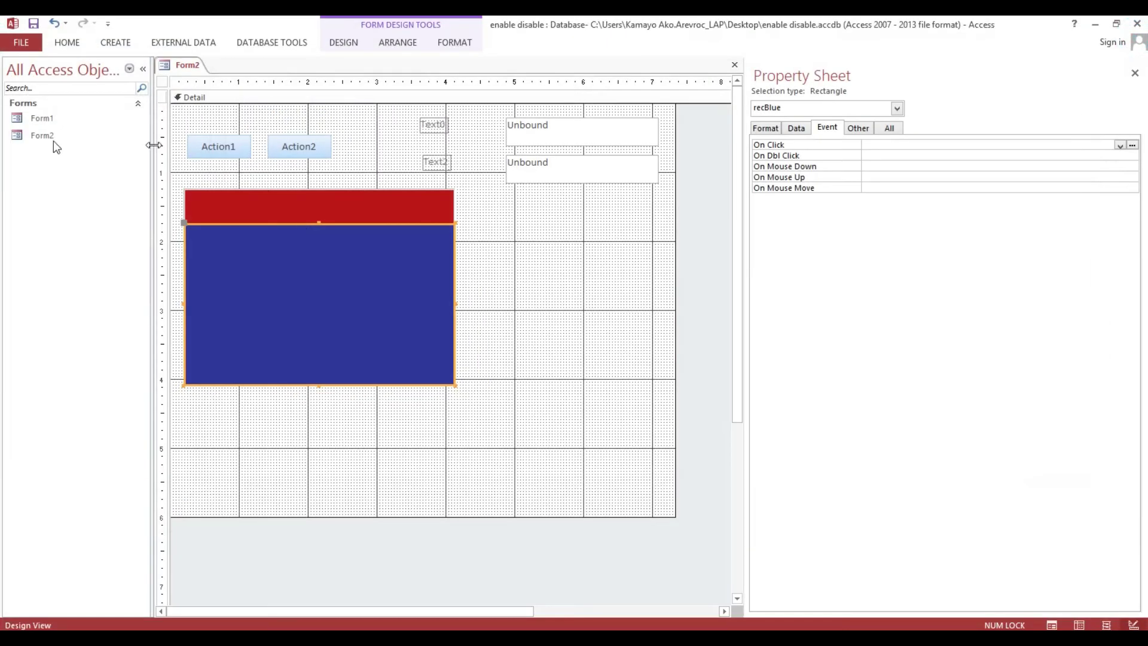
pyautogui.moveTo(512, 238); pyautogui.dragTo(387, 253)
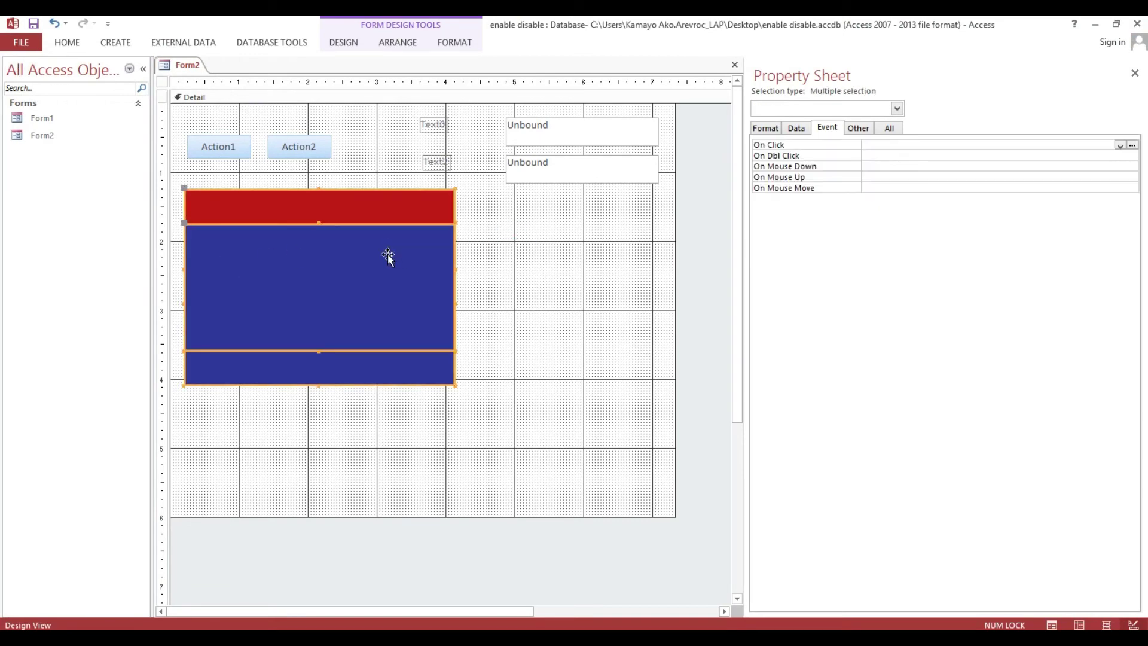
pyautogui.rightClick(387, 253)
pyautogui.moveTo(441, 421)
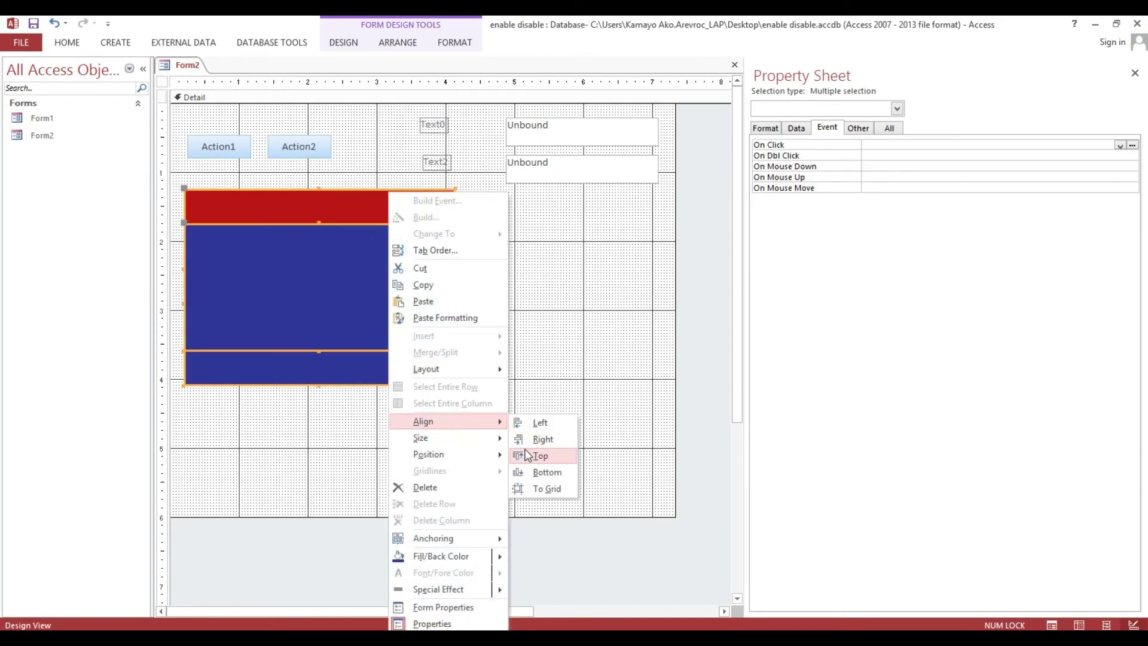
pyautogui.click(541, 453)
# - Test Action1 and Action2 in Form View, then return Form2 to Design View
pyautogui.click(67, 42)
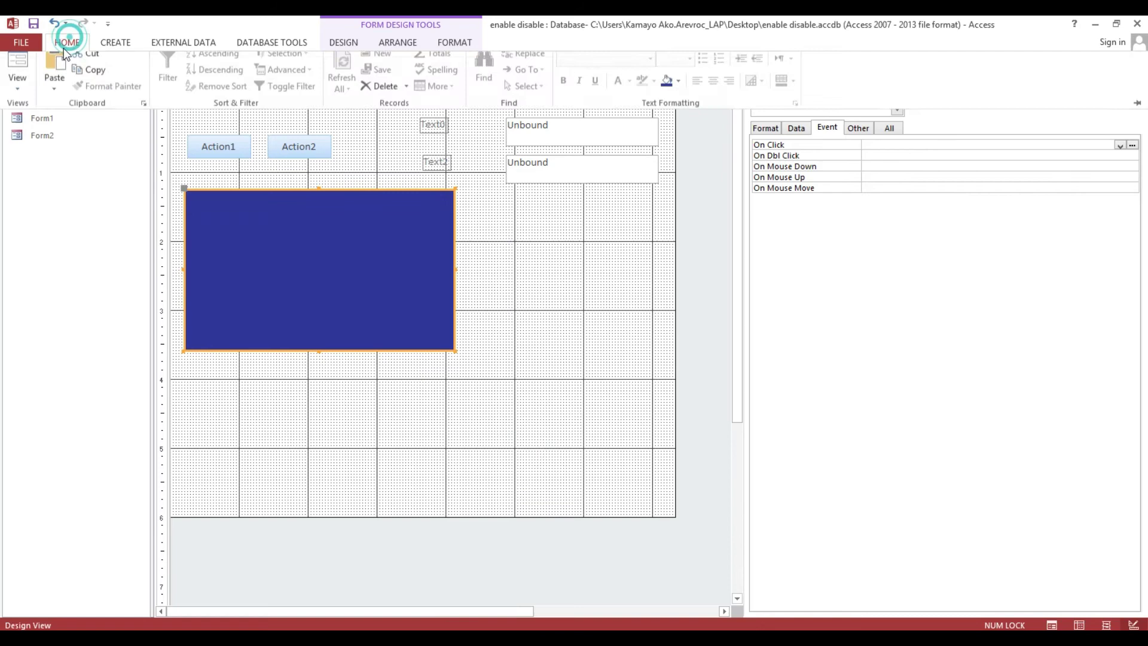
pyautogui.click(19, 67)
pyautogui.click(217, 118)
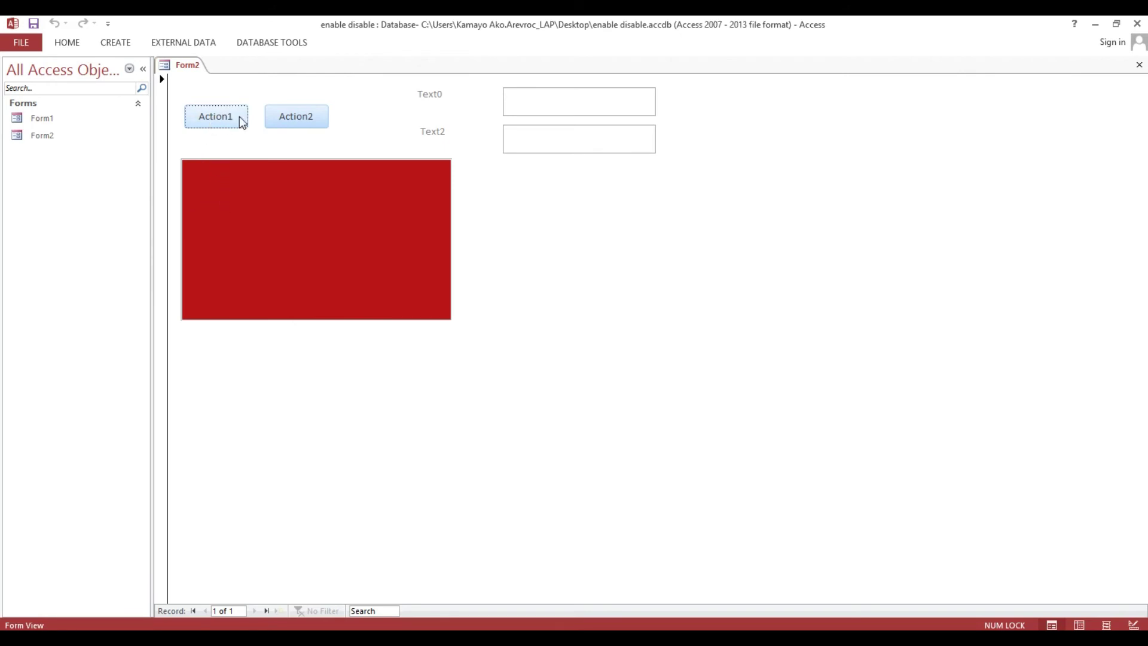
pyautogui.click(292, 116)
pyautogui.rightClick(498, 235)
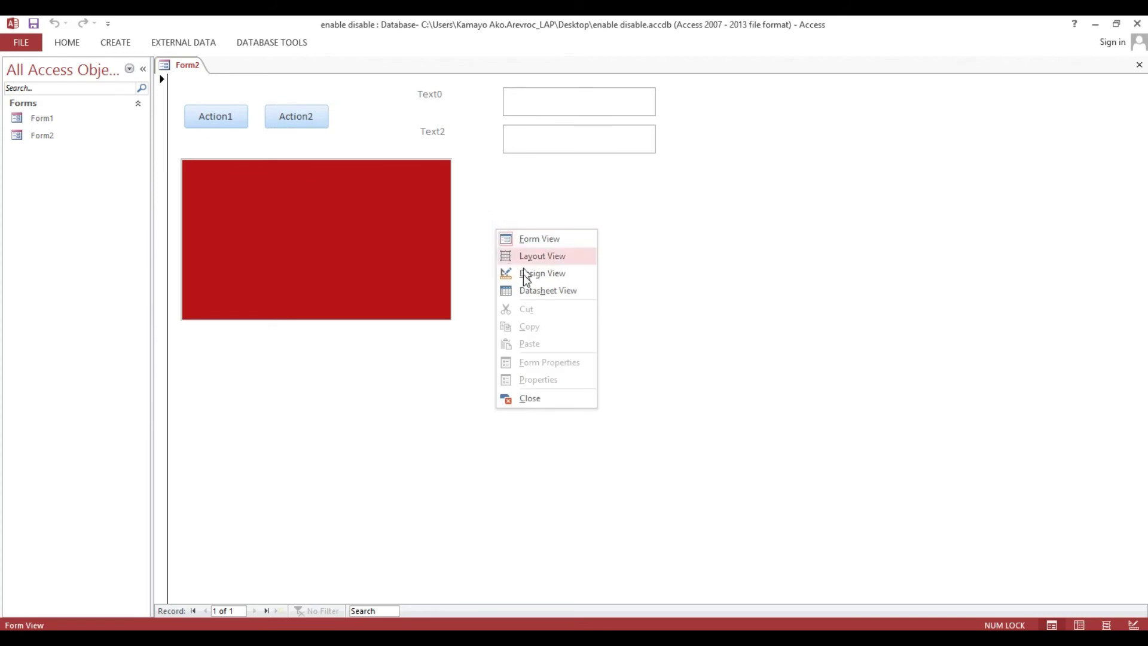
pyautogui.click(524, 278)
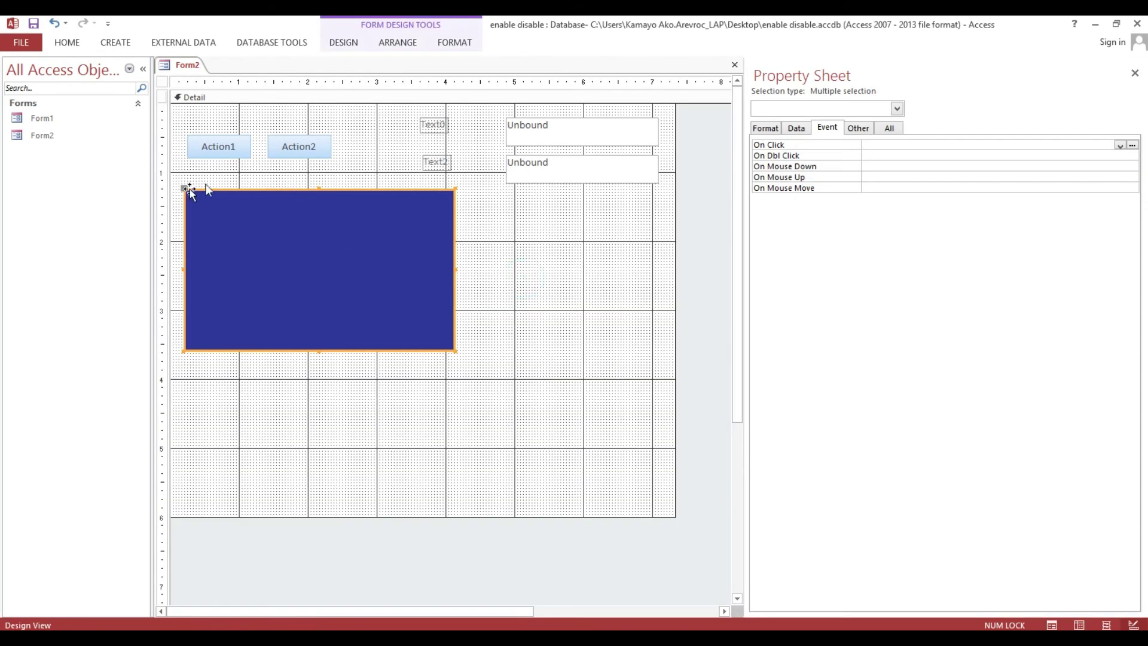
# - Set Action2's On Click to [Event Procedure] and open its click code
pyautogui.click(280, 149)
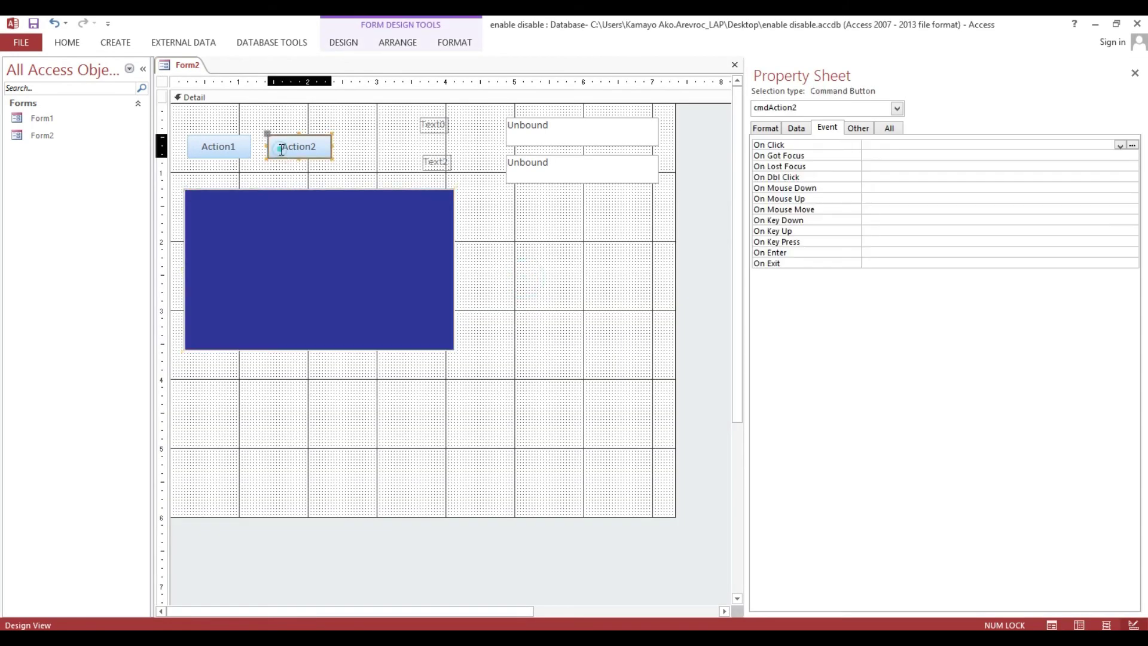
pyautogui.click(373, 149)
pyautogui.click(298, 146)
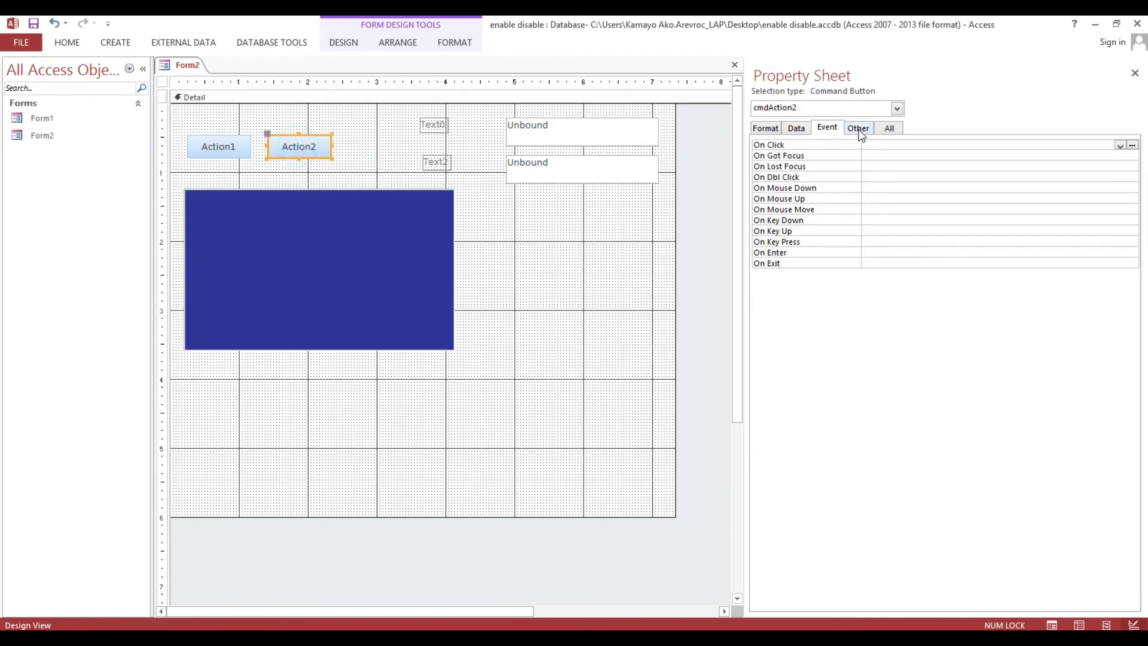
pyautogui.click(832, 144)
pyautogui.click(1119, 145)
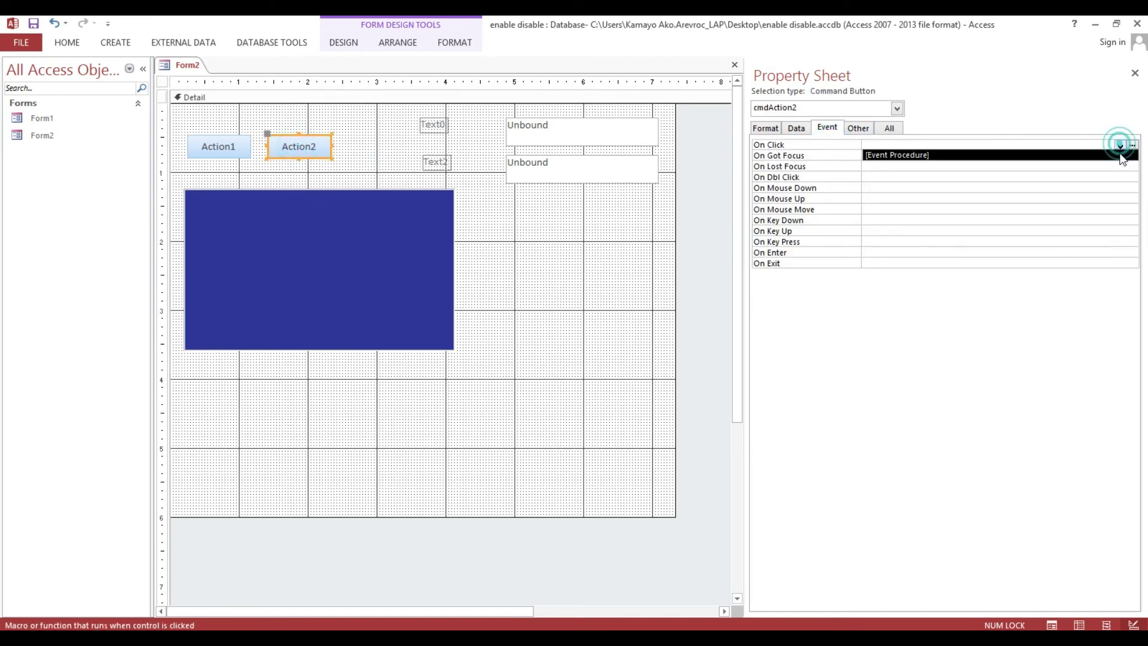
pyautogui.click(1121, 152)
pyautogui.click(1131, 145)
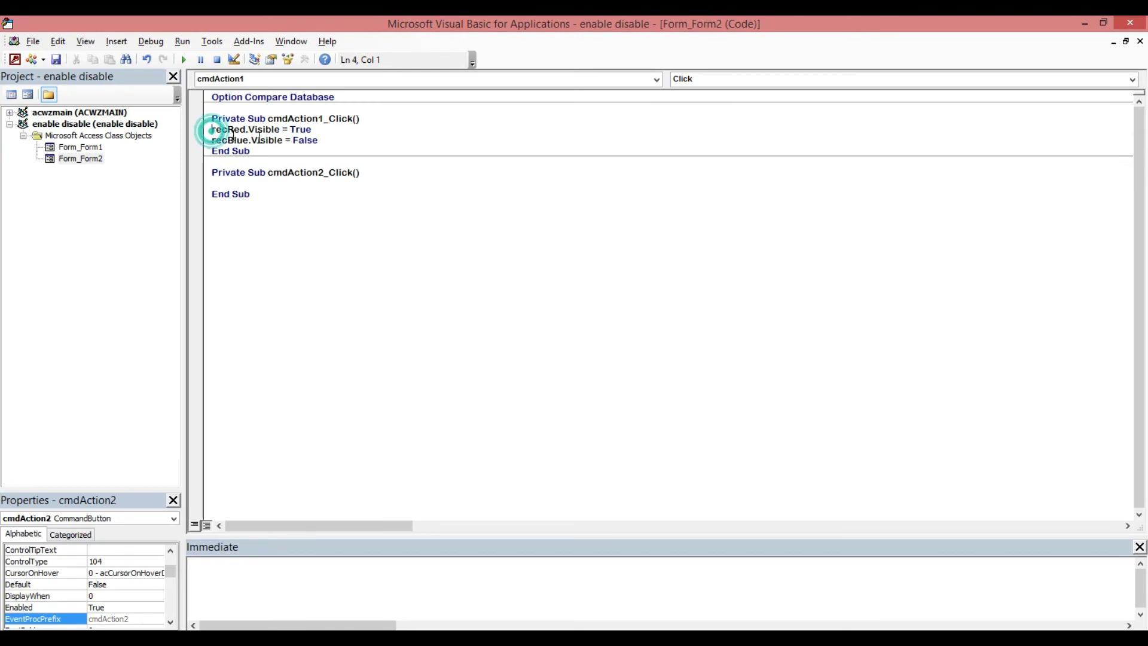
# - Copy the two Visible lines into cmdAction2_Click, making recRed False and recBlue True
pyautogui.moveTo(213, 131); pyautogui.dragTo(350, 142)
pyautogui.hotkey('ctrl', 'c')
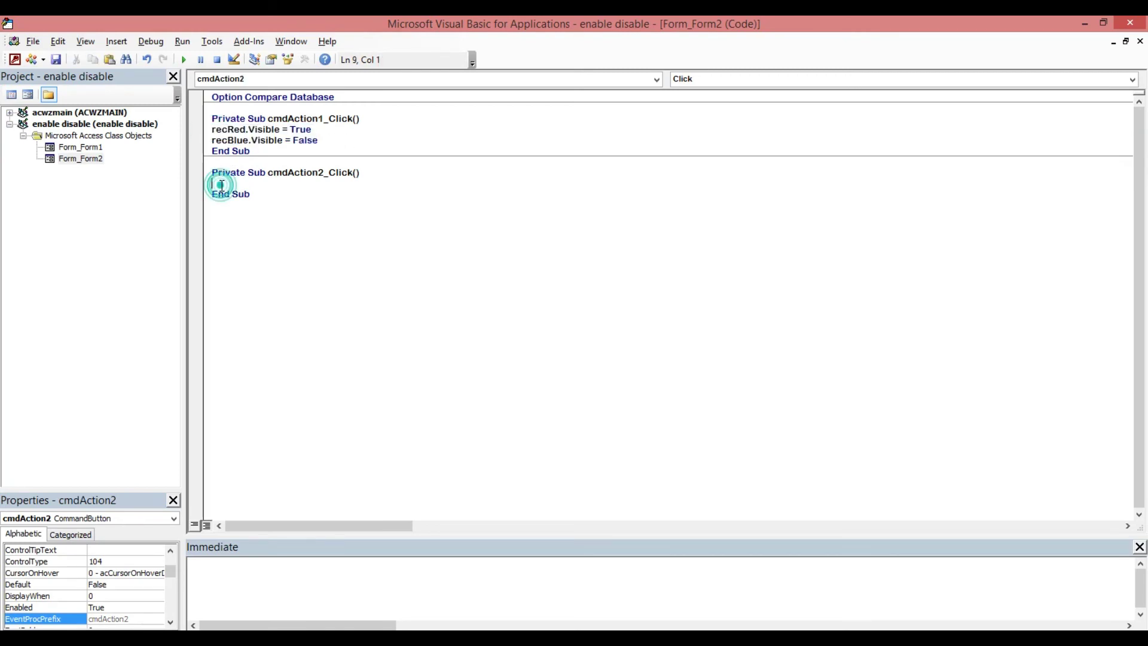
pyautogui.click(218, 182)
pyautogui.hotkey('ctrl', 'v')
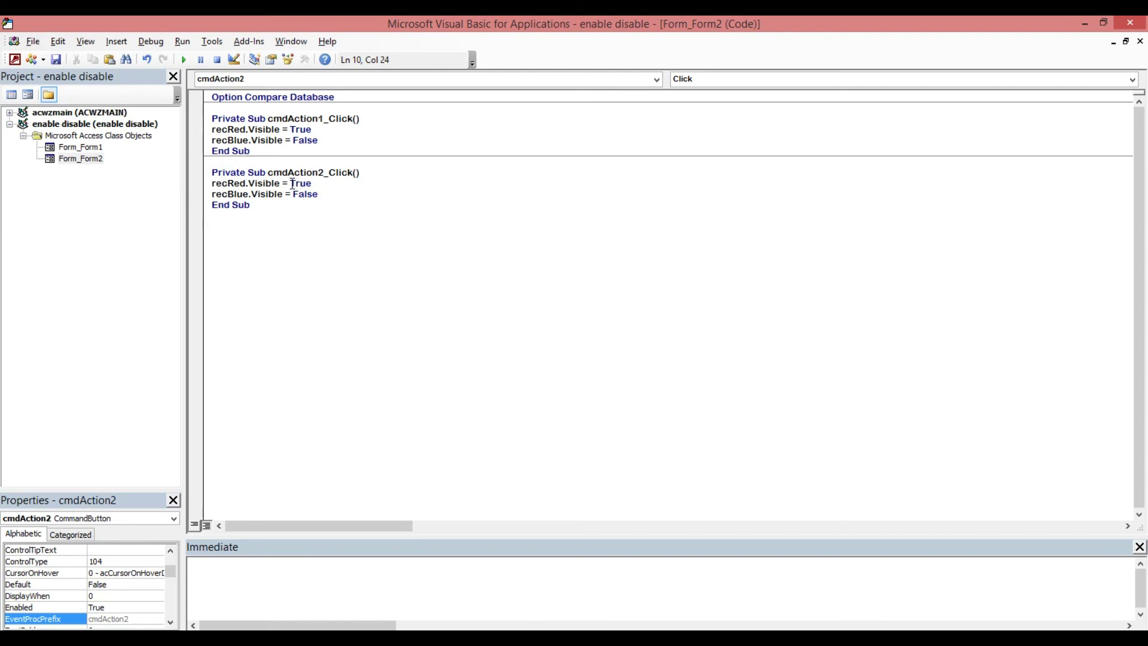
pyautogui.doubleClick(292, 183)
pyautogui.write('F')
pyautogui.write('als')
pyautogui.doubleClick(304, 194)
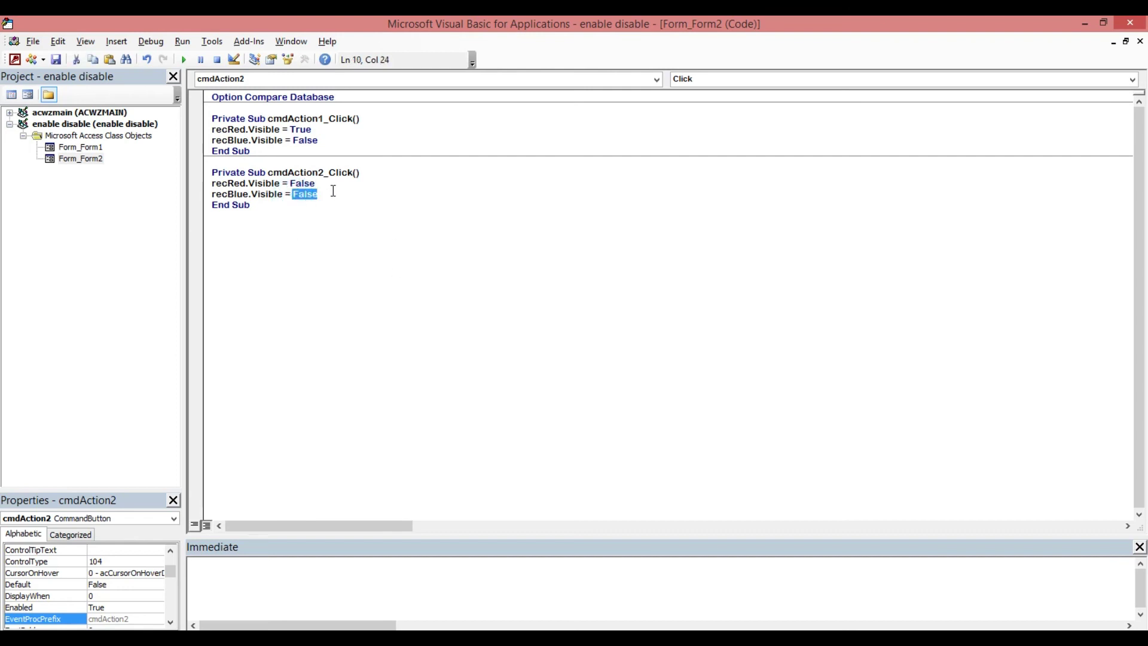
pyautogui.write('Tru')
pyautogui.click(353, 215)
pyautogui.click(431, 141)
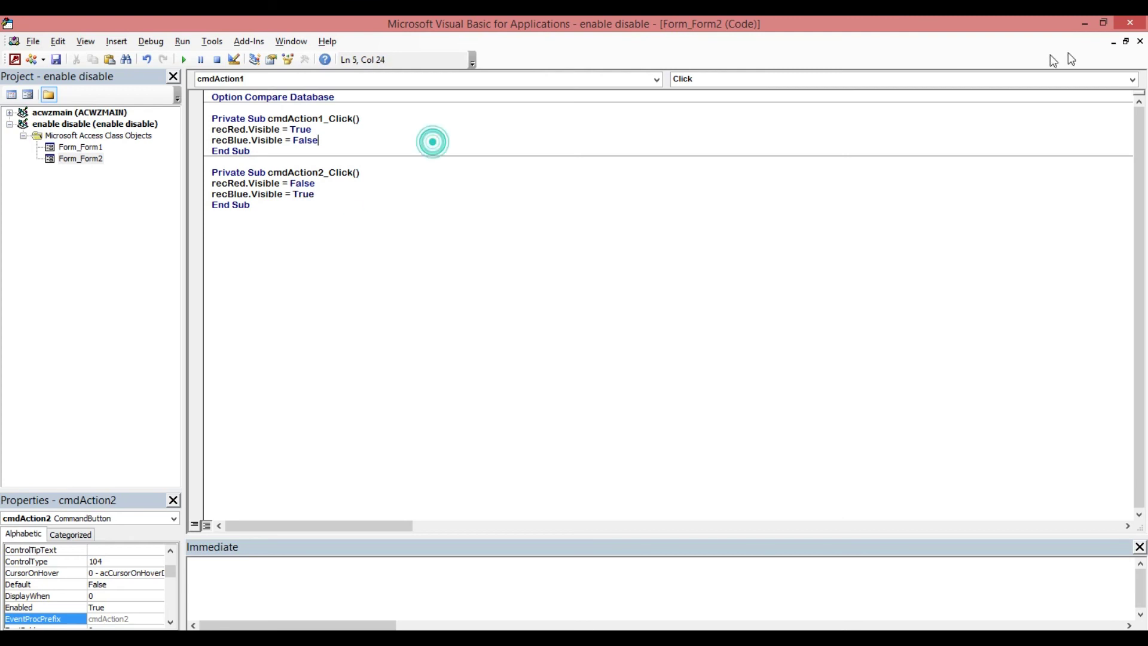
pyautogui.click(1132, 25)
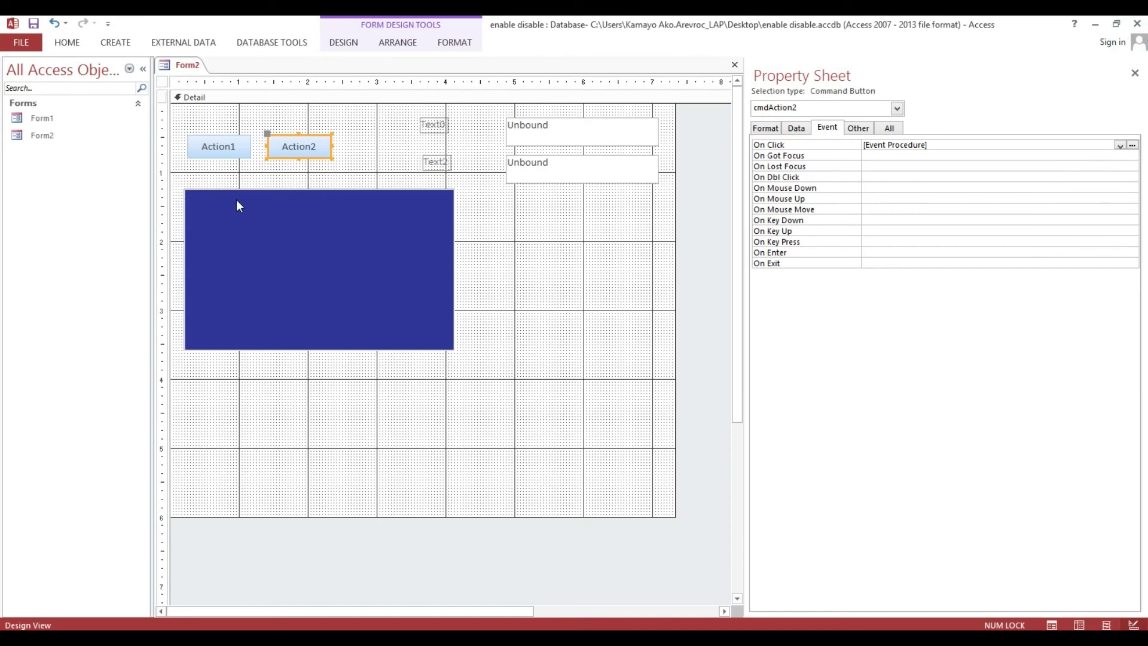
# - Clear the button selection and switch Form2 to Form View
pyautogui.click(358, 166)
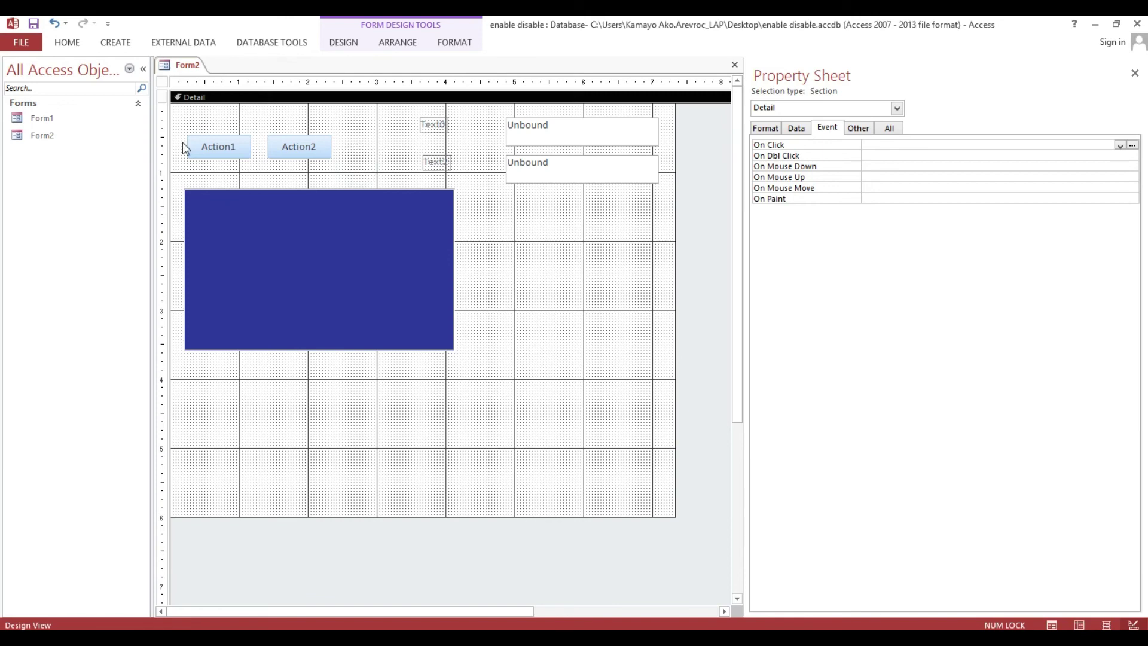
pyautogui.click(204, 150)
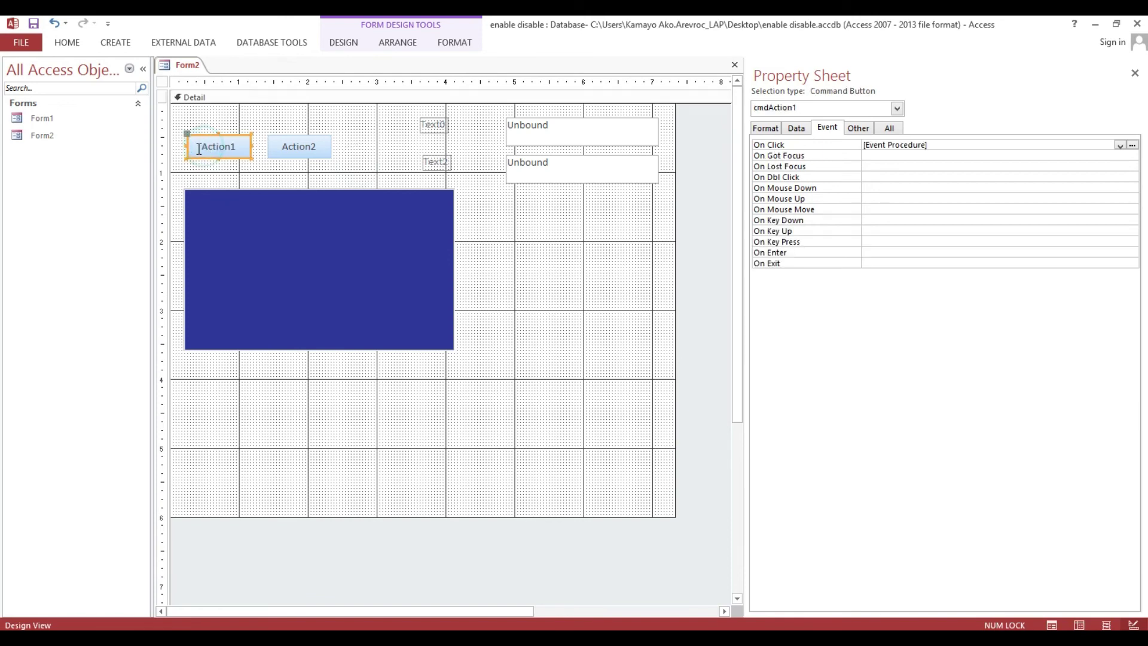
pyautogui.doubleClick(206, 146)
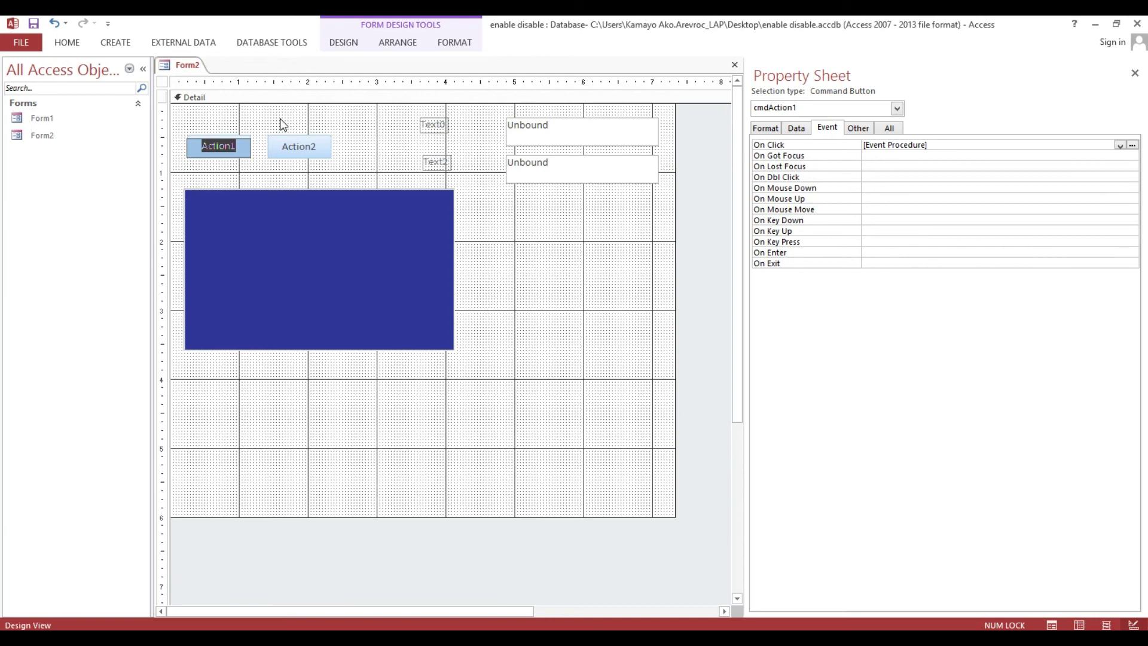
pyautogui.click(299, 127)
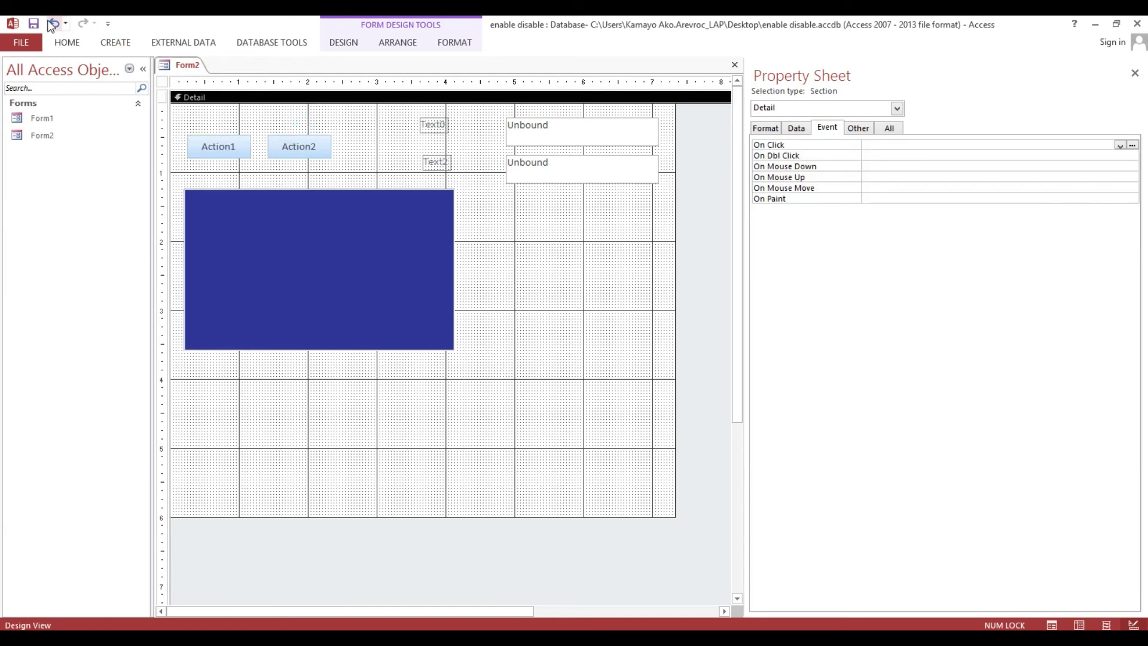
pyautogui.click(58, 47)
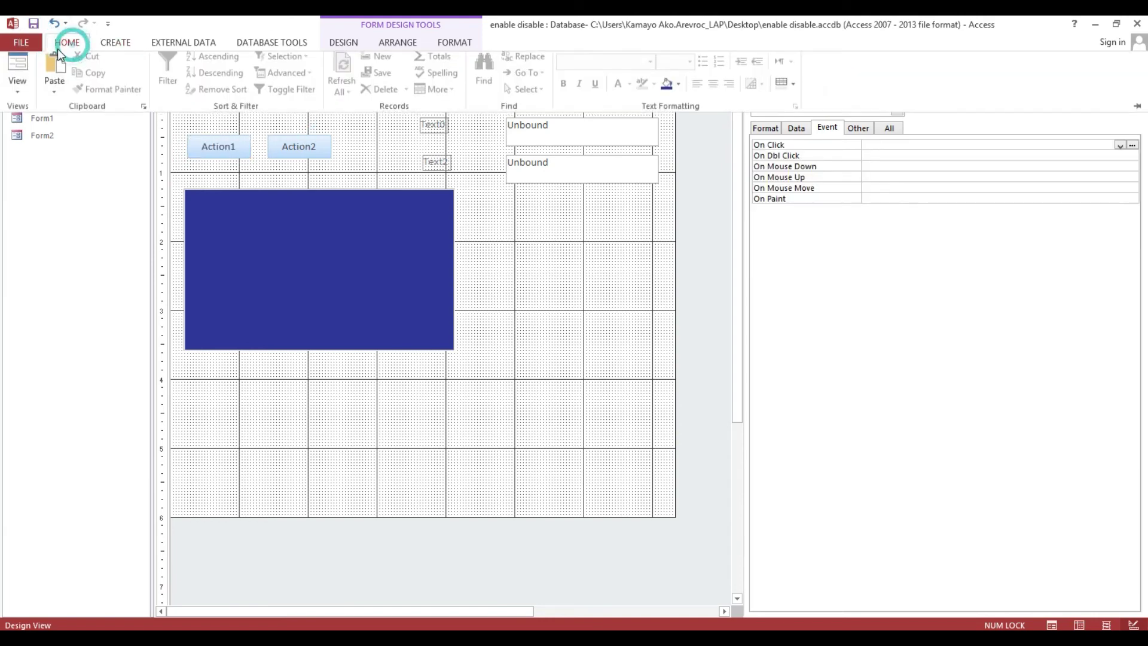
pyautogui.click(17, 67)
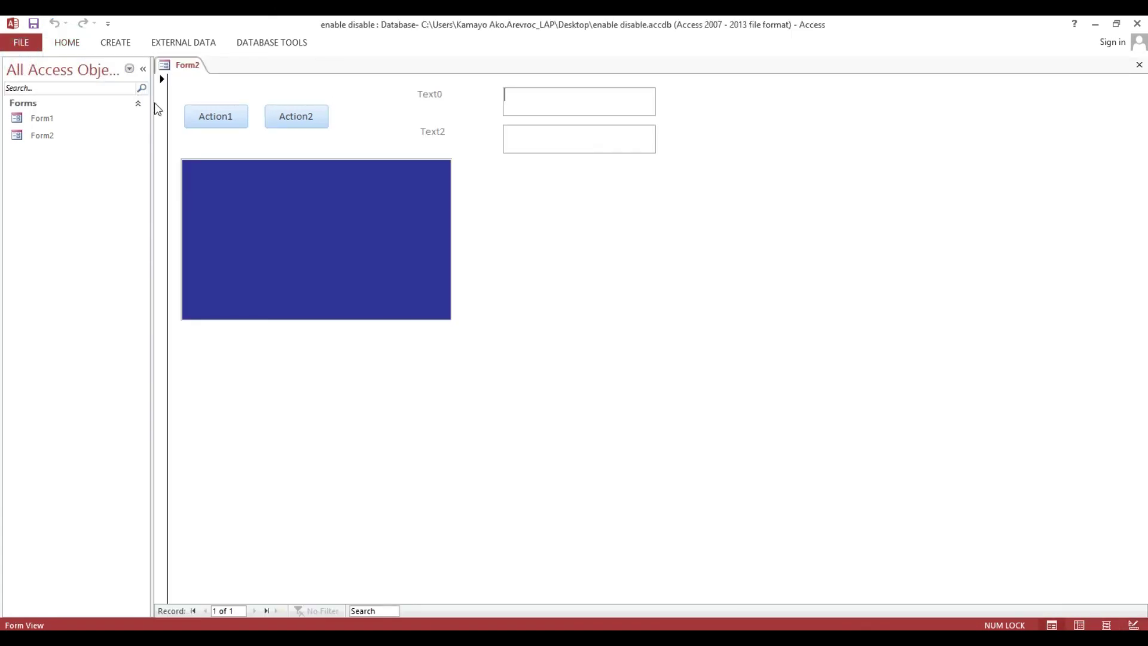
# - Alternate Action1 and Action2 to toggle between the red and blue rectangles
pyautogui.click(197, 116)
pyautogui.click(295, 118)
pyautogui.click(216, 117)
pyautogui.click(280, 117)
pyautogui.click(198, 116)
pyautogui.click(281, 119)
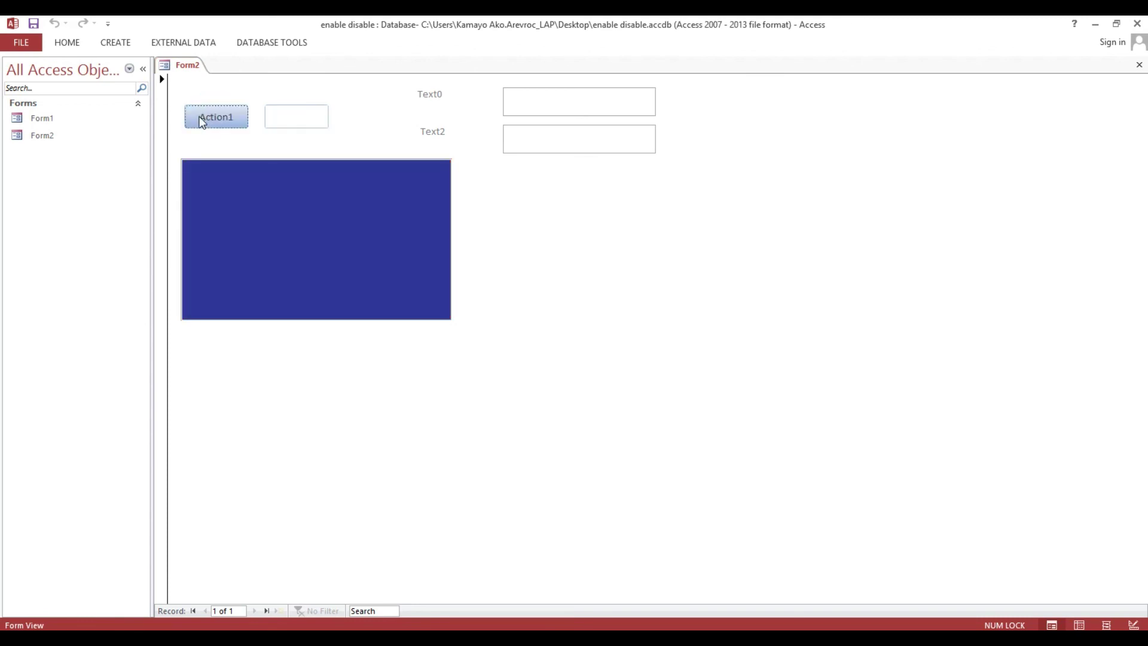
pyautogui.click(202, 119)
pyautogui.click(295, 118)
pyautogui.click(209, 120)
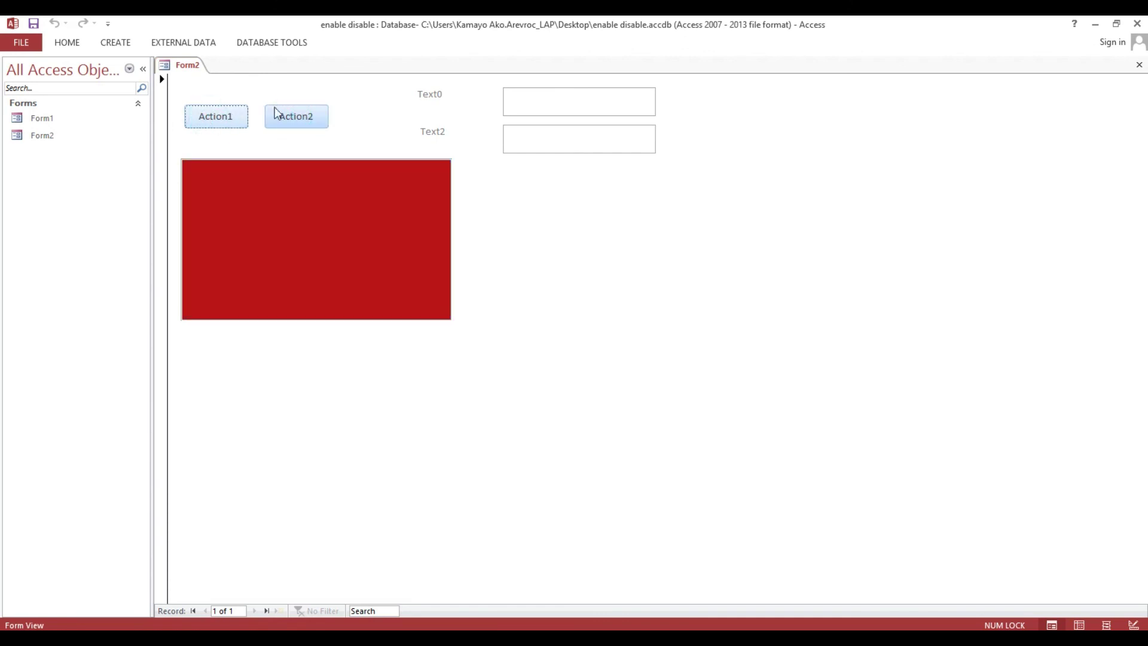
pyautogui.click(298, 113)
pyautogui.click(209, 120)
pyautogui.click(283, 121)
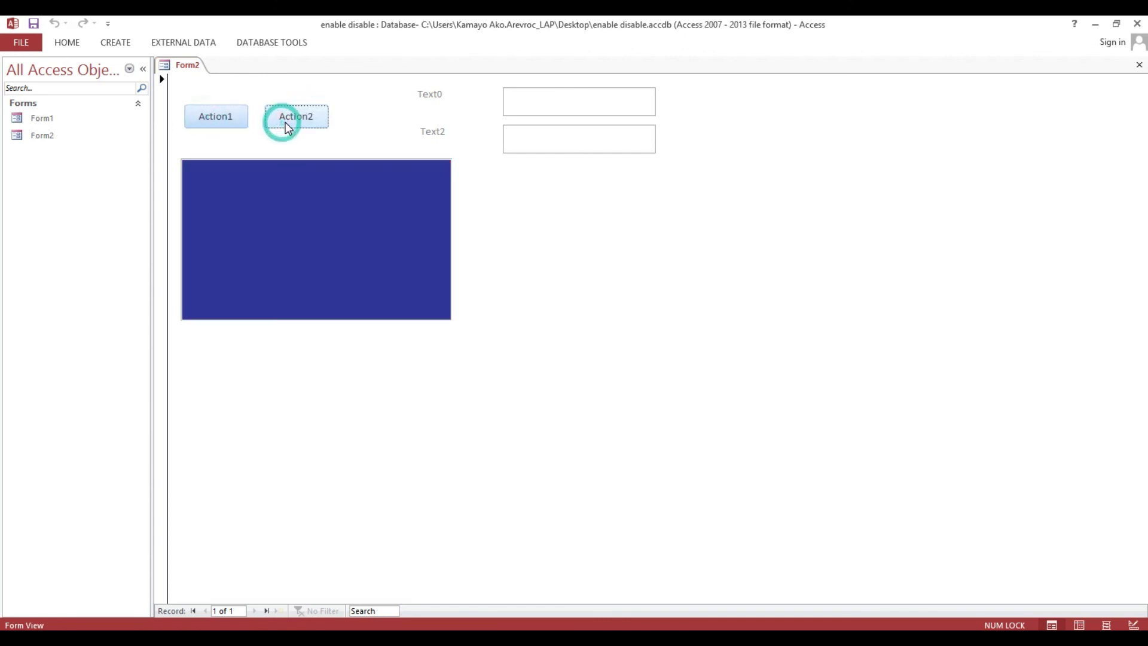
pyautogui.click(192, 117)
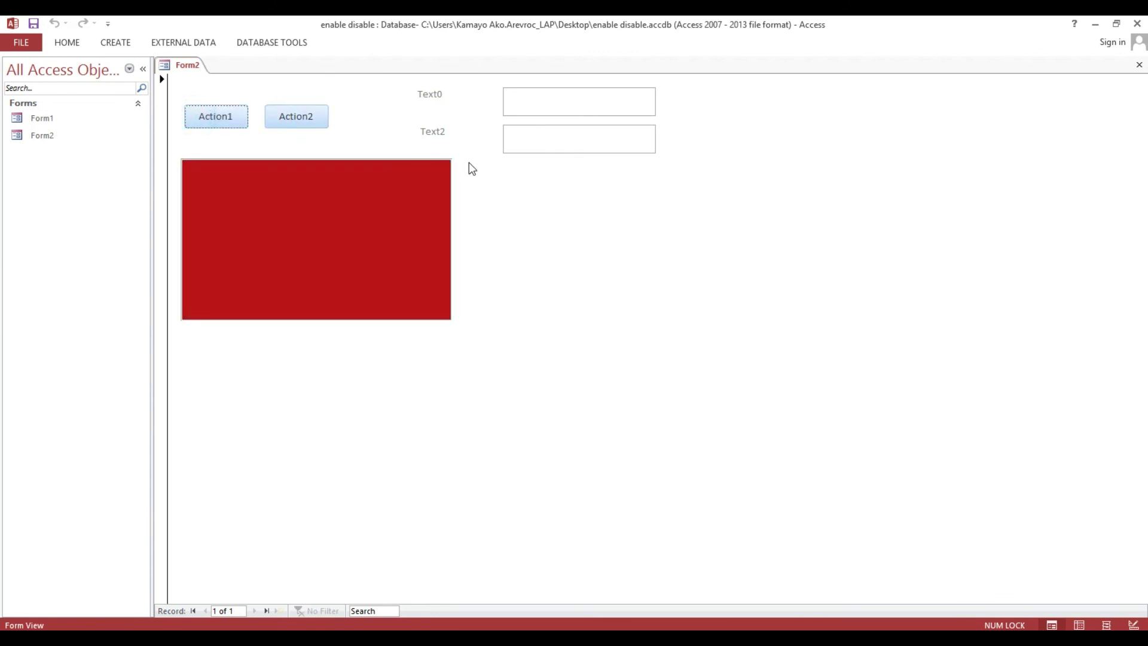